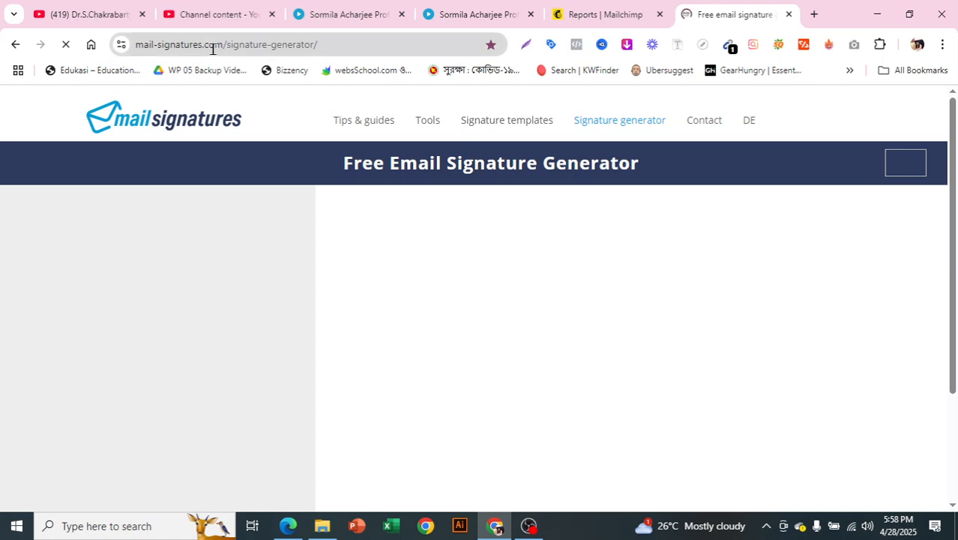
Step: Copy the signature generator page's web address and switch to Microsoft Edge
click(211, 44)
right_click(213, 45)
click(259, 175)
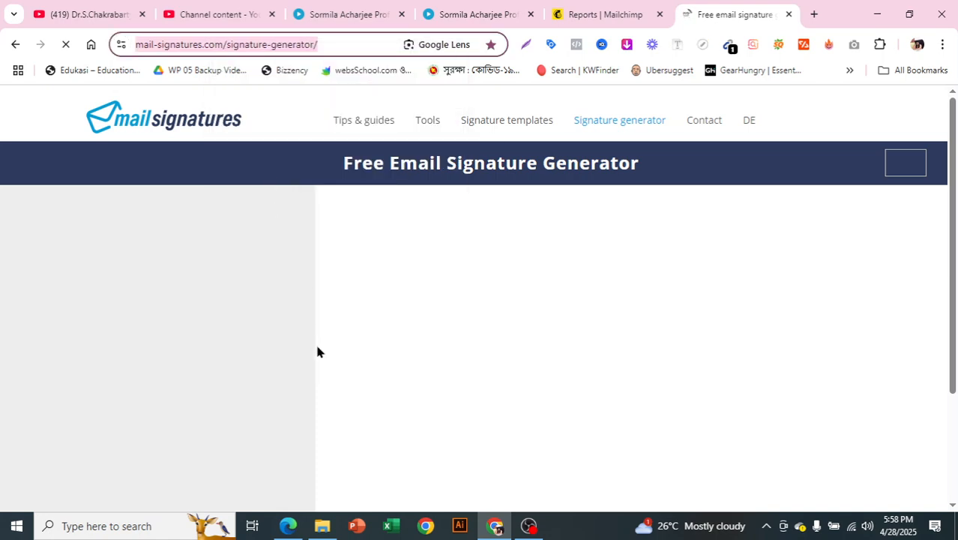
click(301, 532)
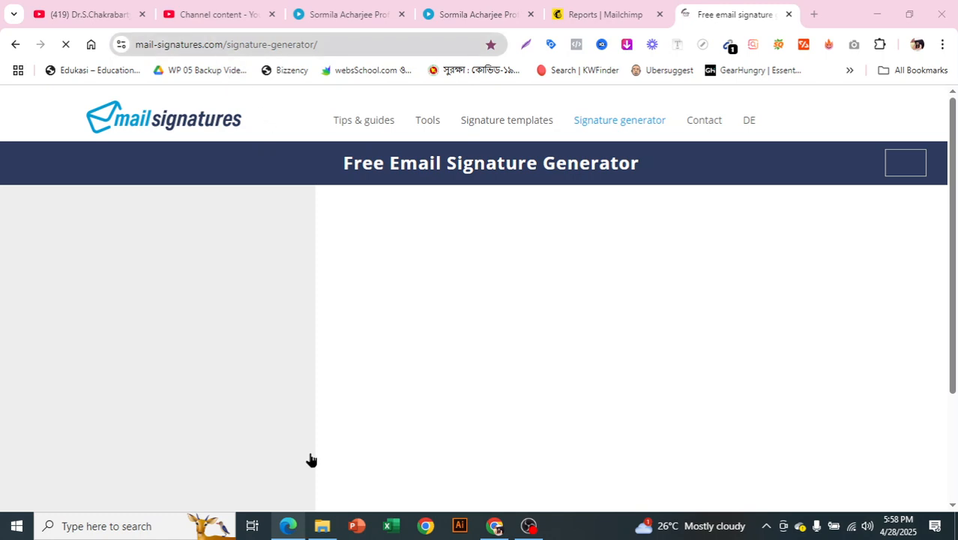
mouse_move(288, 526)
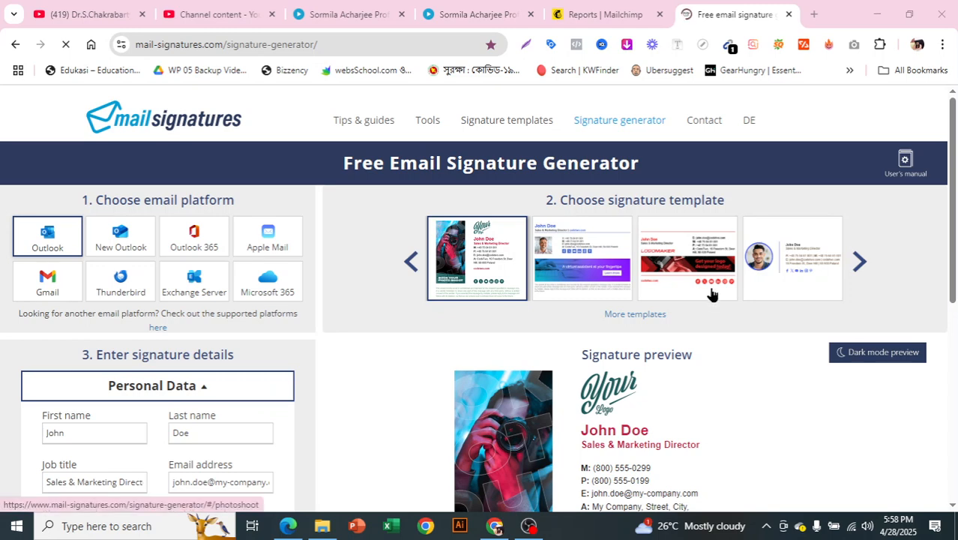
Step: Preview the virtual-assistant, red Logomaker and minimalist personal-brand templates
scroll(707, 294, down, 3)
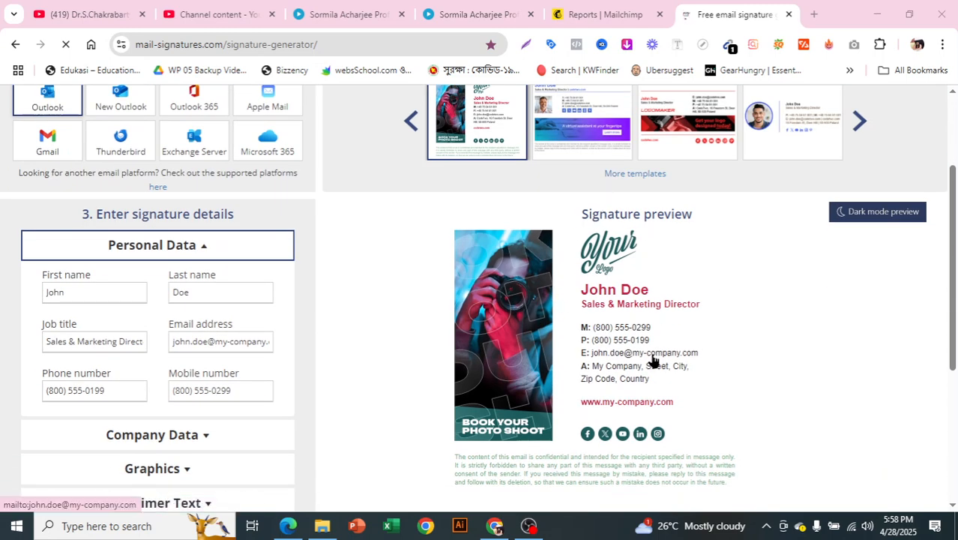
scroll(652, 359, down, 2)
scroll(539, 360, up, 2)
scroll(525, 362, up, 1)
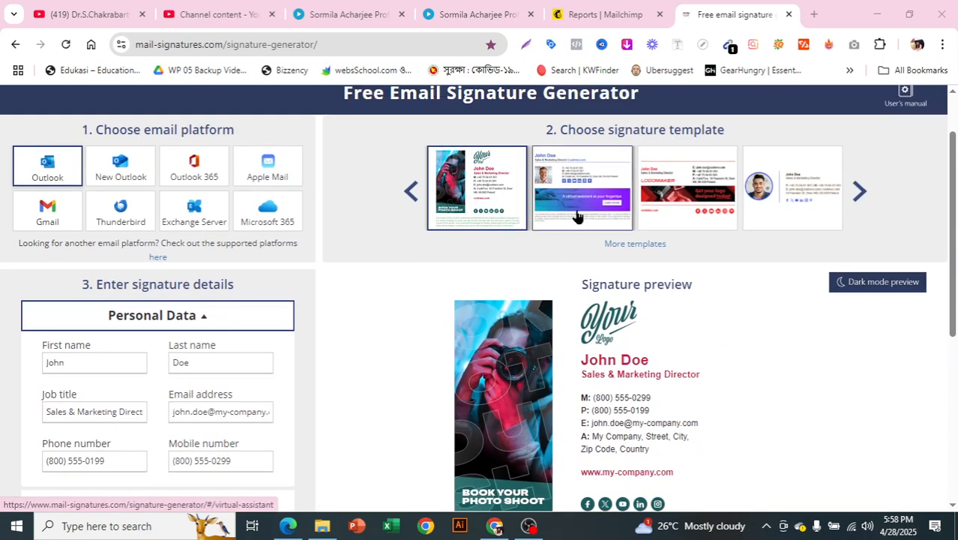
click(577, 210)
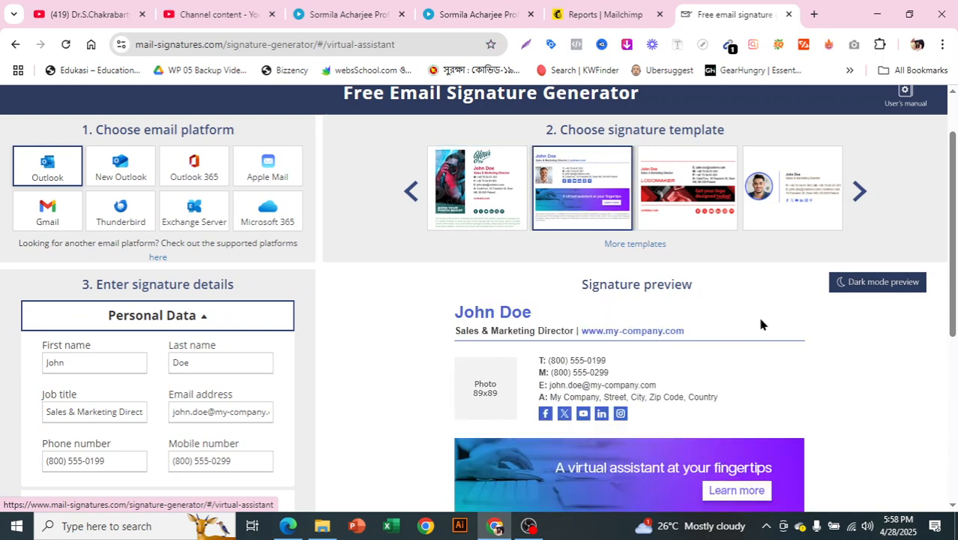
scroll(715, 326, down, 2)
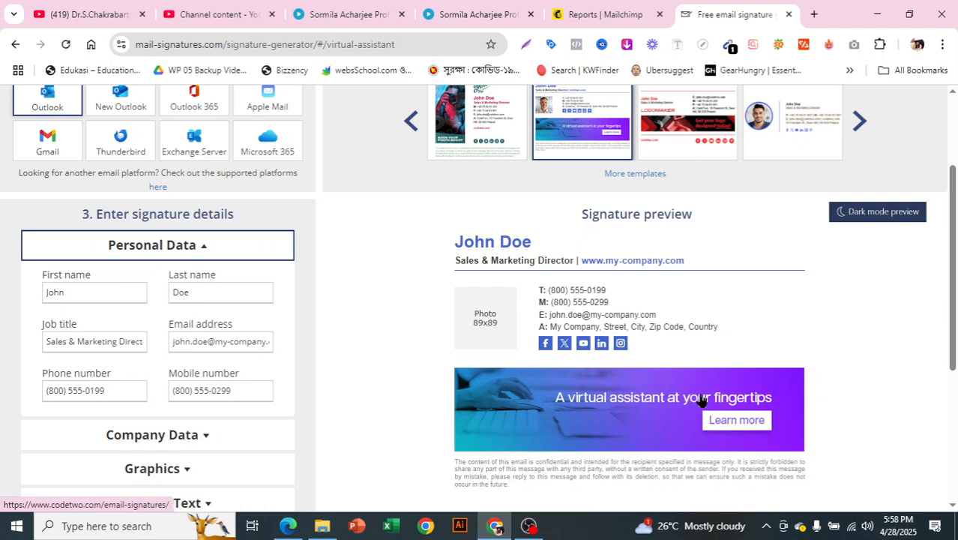
scroll(708, 398, down, 3)
scroll(713, 360, up, 6)
click(683, 278)
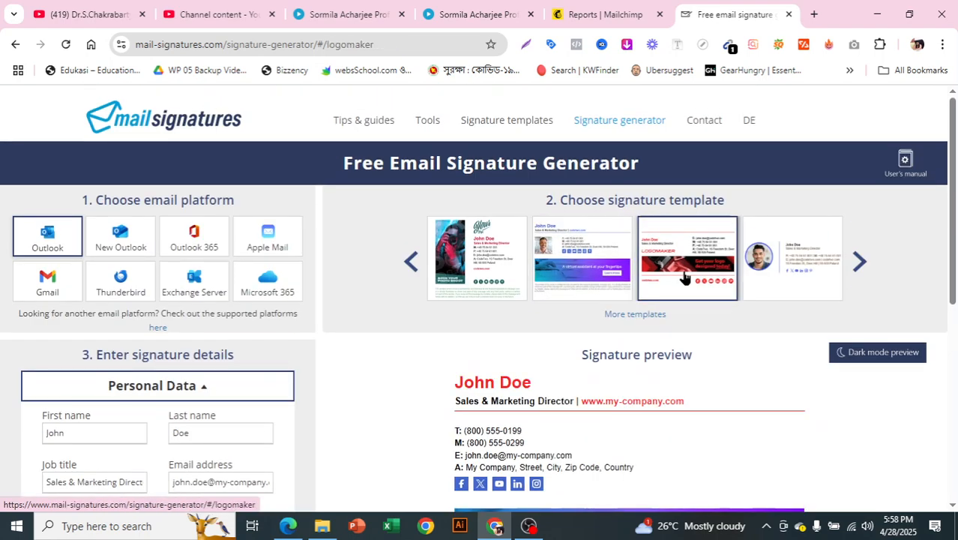
scroll(721, 331, down, 2)
scroll(633, 401, down, 3)
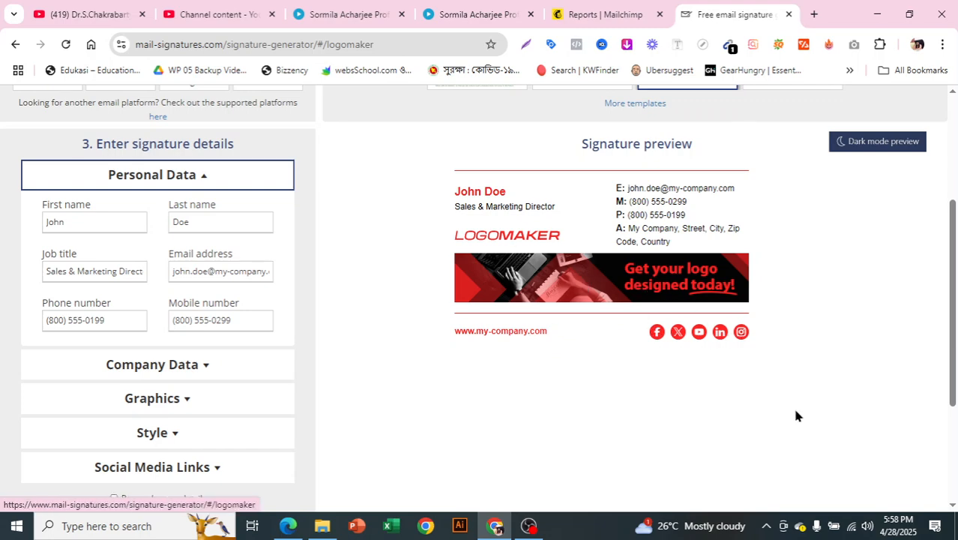
scroll(792, 406, up, 5)
click(781, 259)
scroll(718, 334, down, 2)
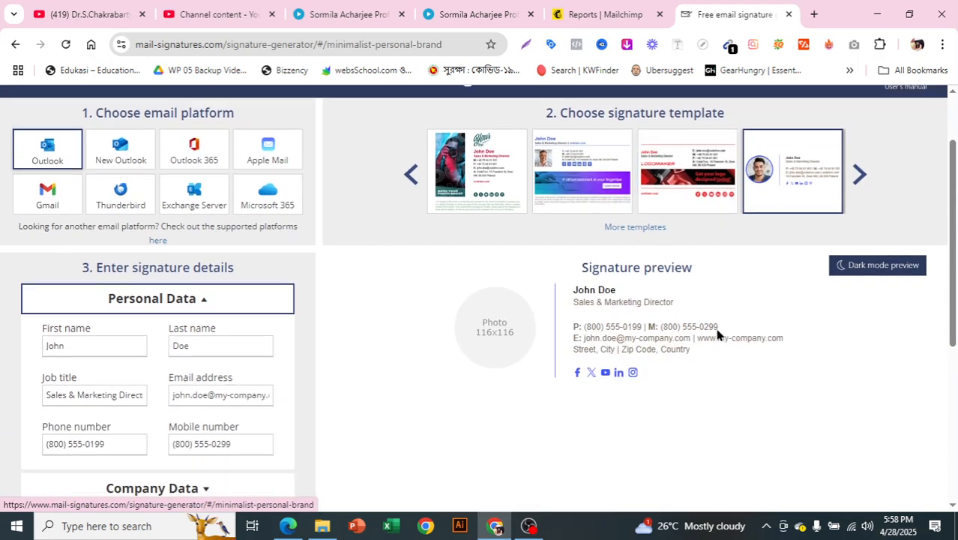
scroll(946, 306, up, 2)
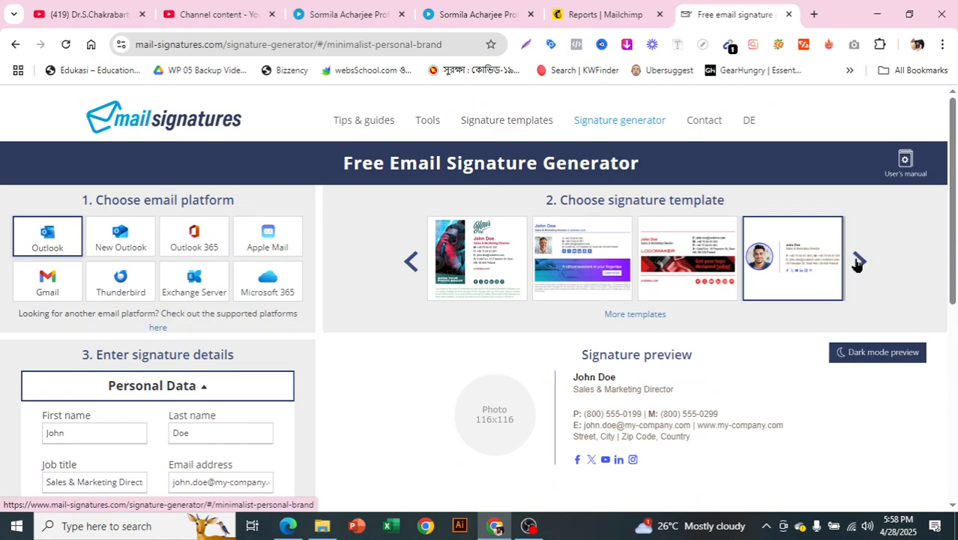
Step: Preview the freelancer-in-the-middle, creative-flow, personal-business-card and freelancers-best-friend templates
click(859, 262)
click(442, 282)
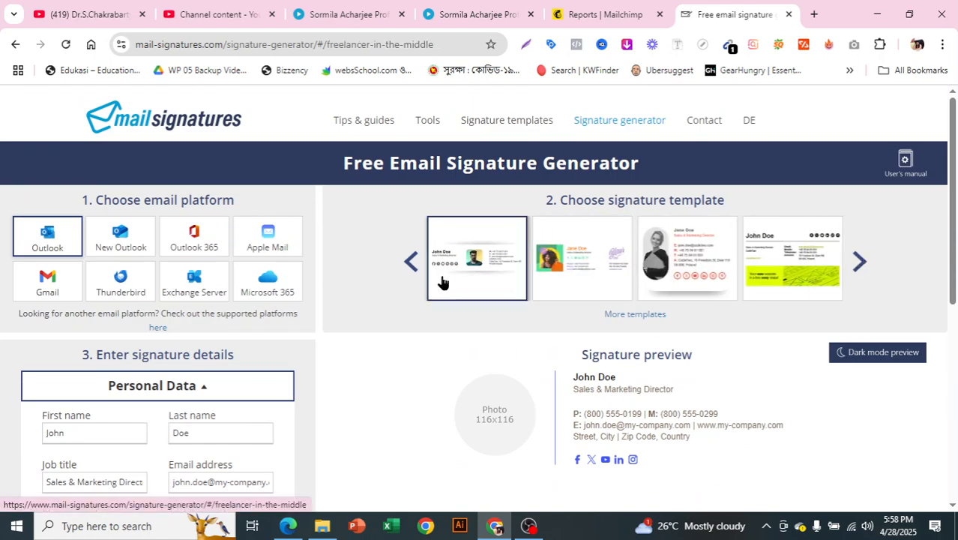
scroll(503, 342, down, 1)
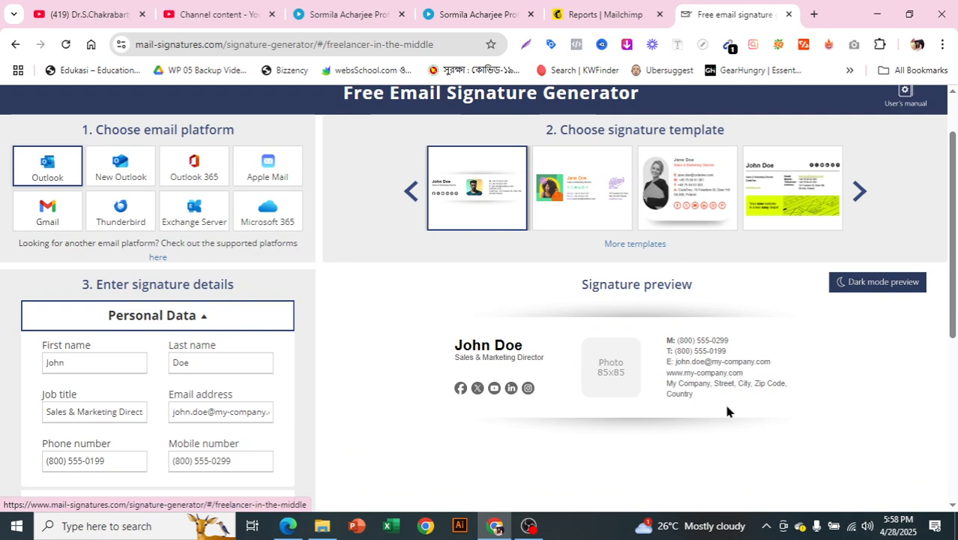
click(586, 229)
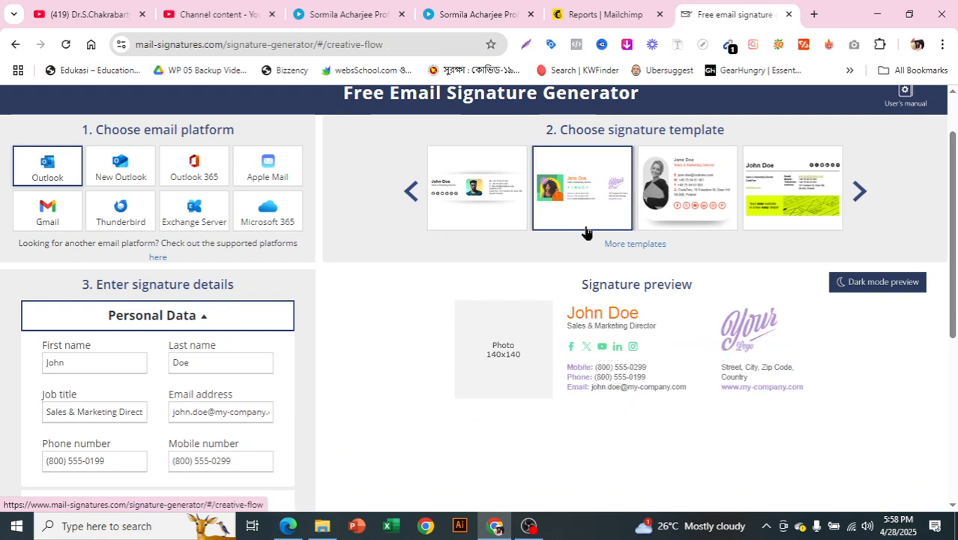
click(681, 207)
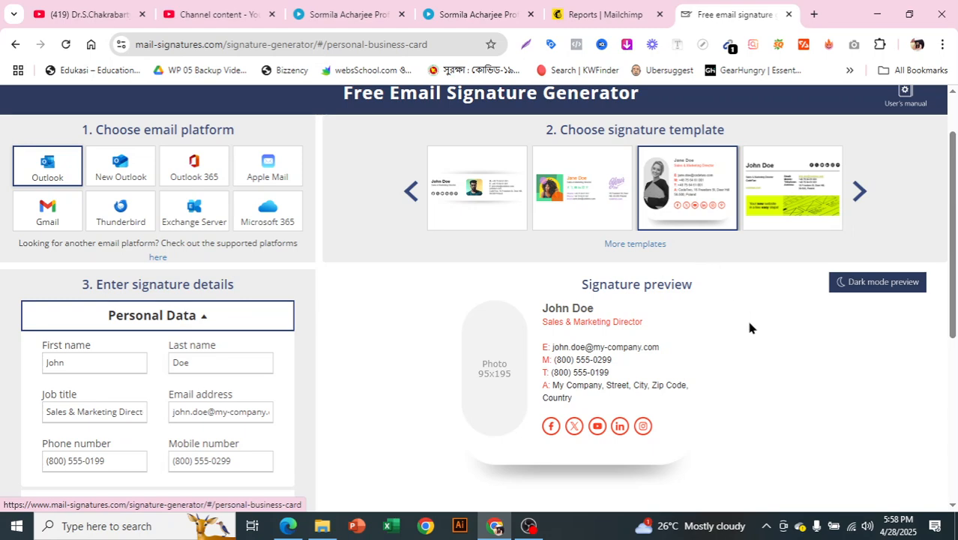
click(797, 229)
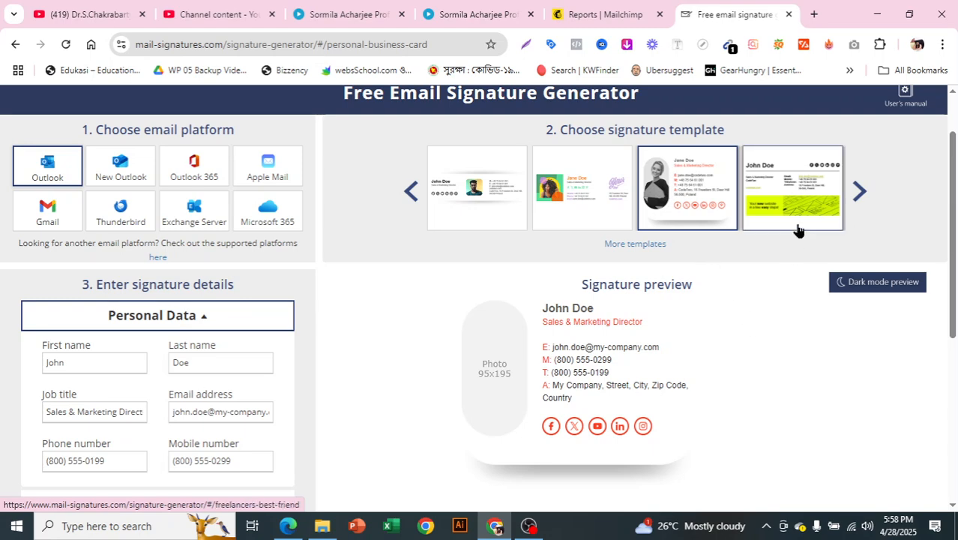
Step: Preview the sweet-but-professional, GO BOLDER, marketing-best-friend, organic-coffee and two-column-minimalist templates
click(859, 192)
click(536, 227)
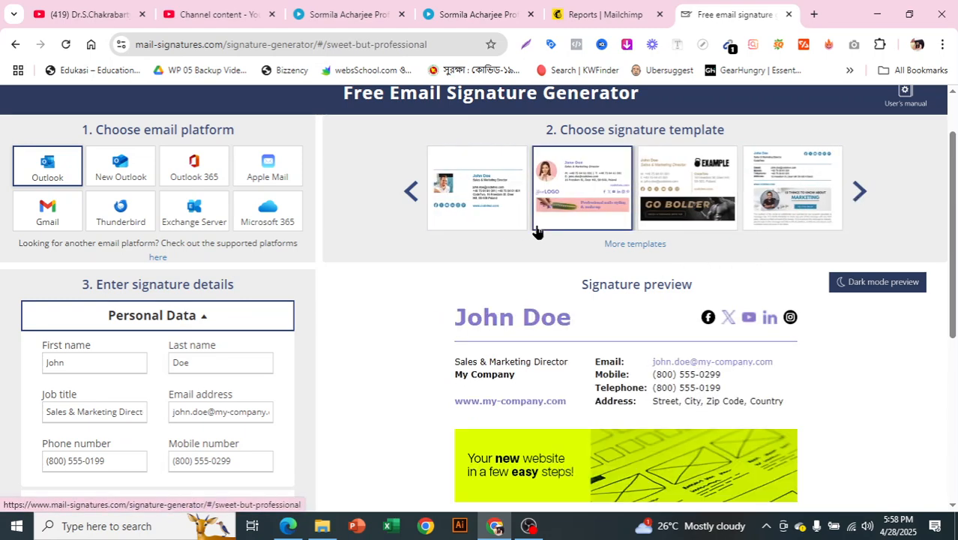
click(696, 218)
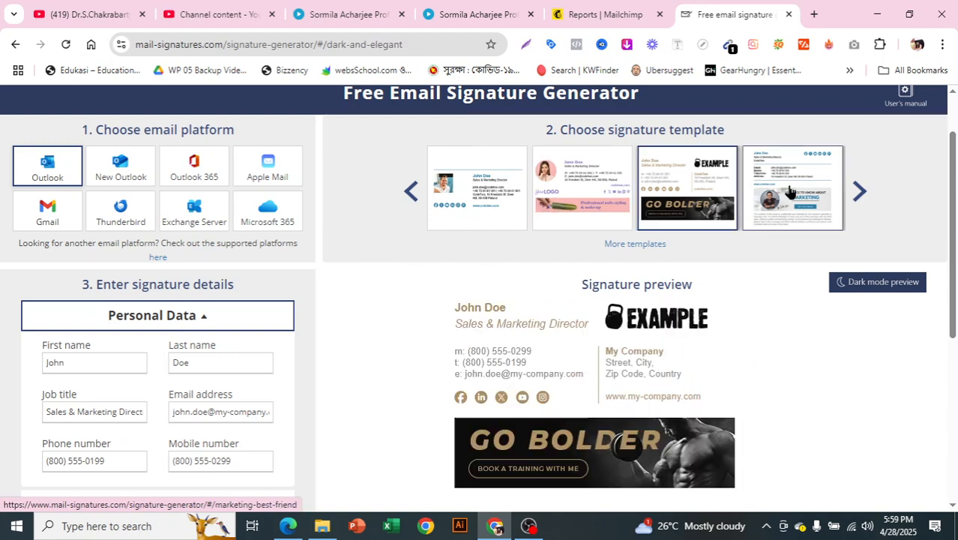
click(790, 193)
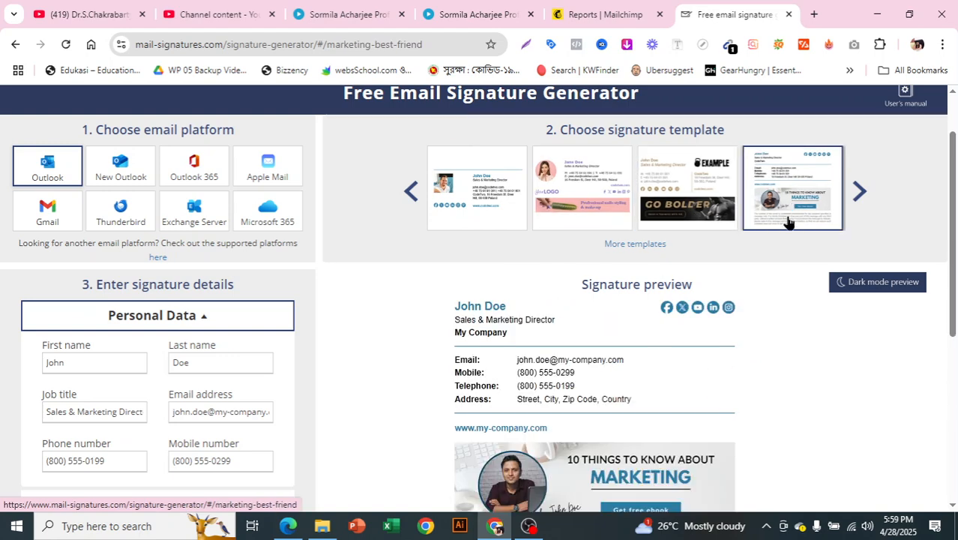
scroll(735, 334, down, 3)
scroll(736, 338, up, 3)
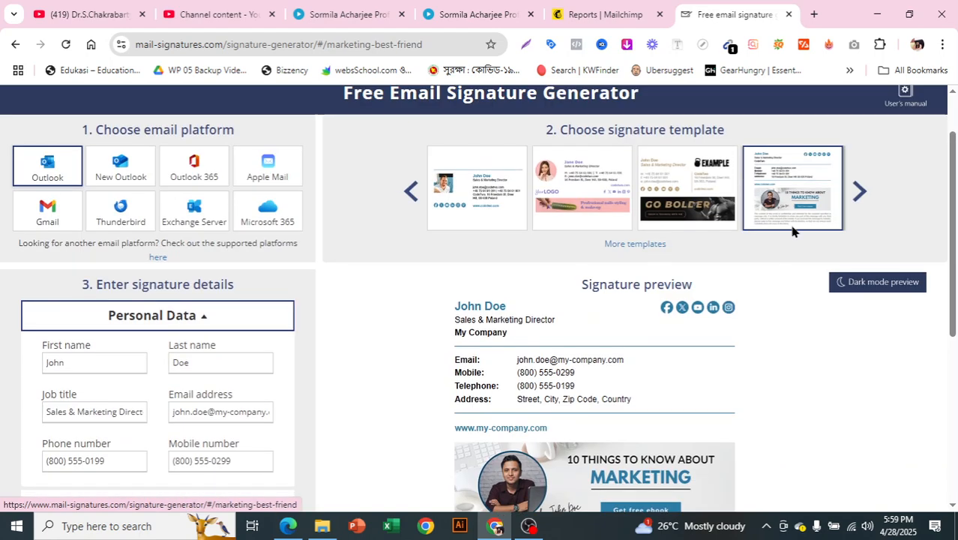
click(859, 192)
click(671, 227)
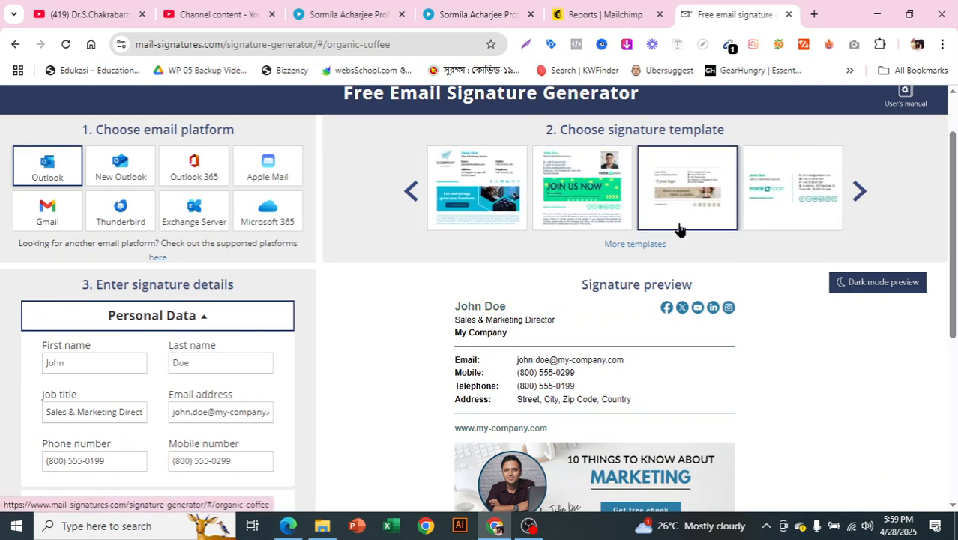
click(778, 203)
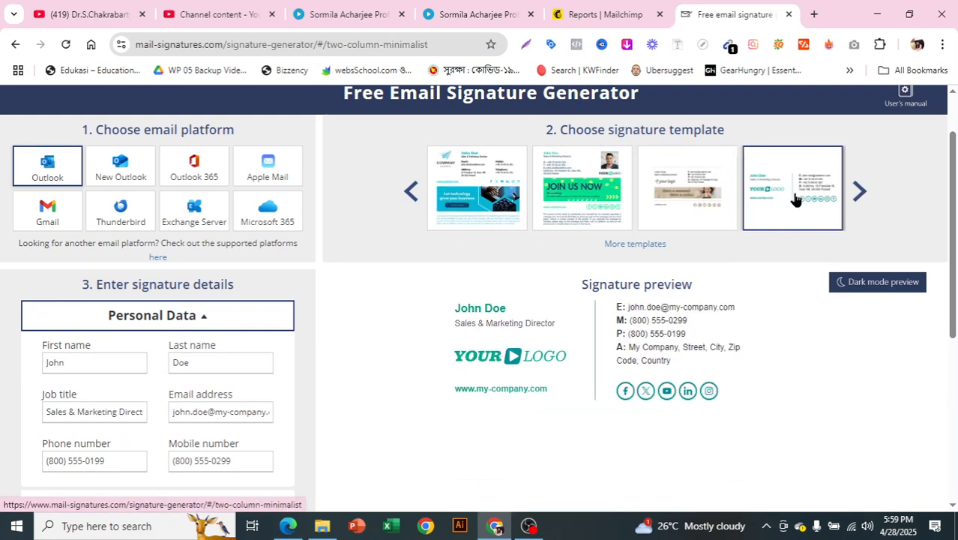
Step: Return to the first template set and choose the virtual-assistant design
click(411, 191)
click(411, 192)
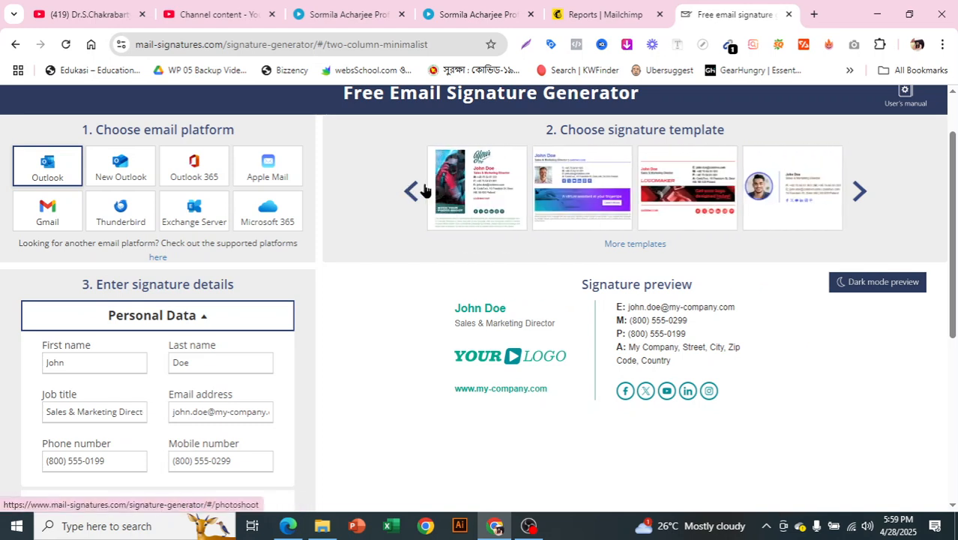
click(597, 210)
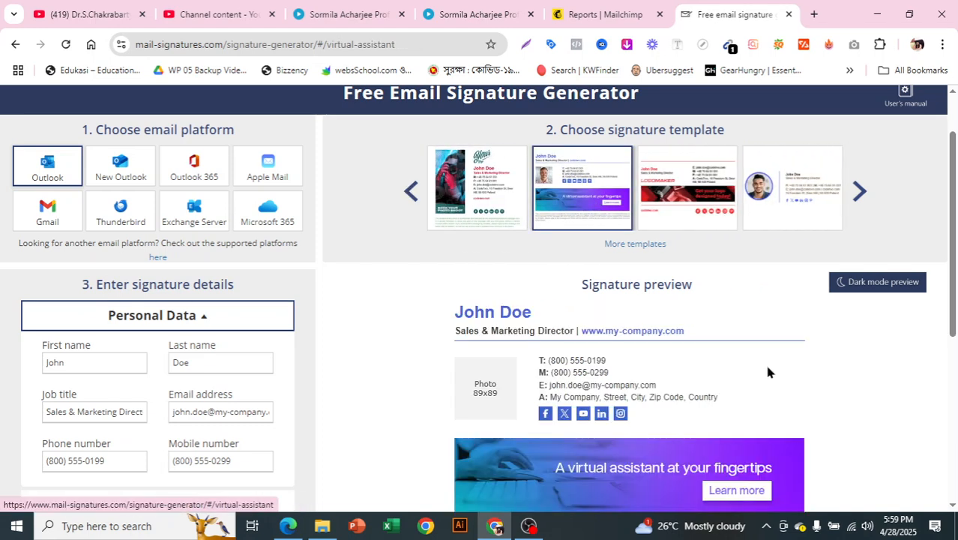
scroll(690, 363, down, 1)
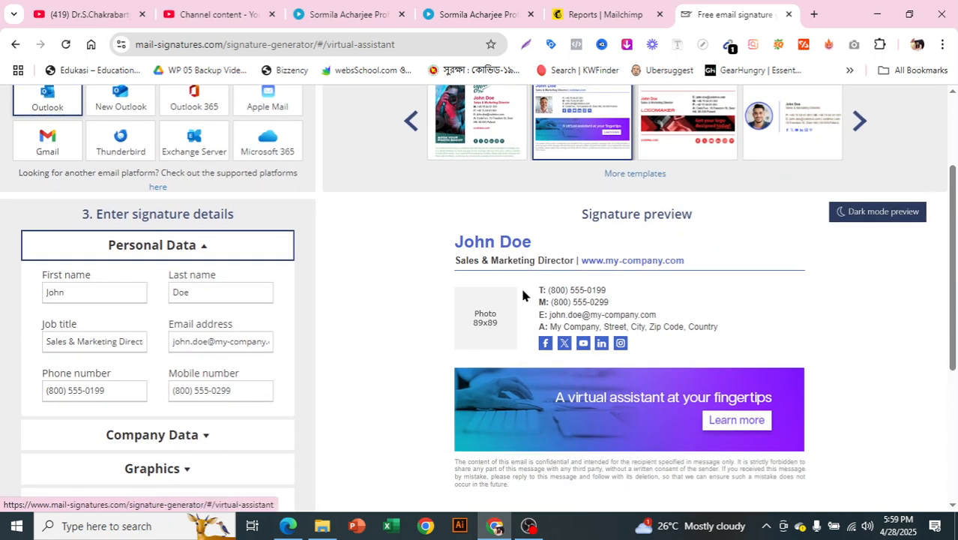
scroll(263, 278, up, 1)
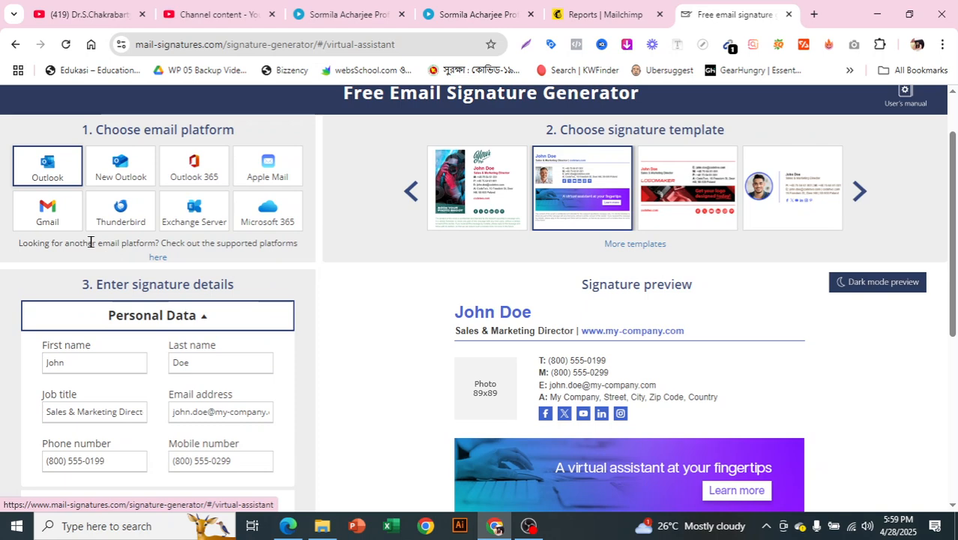
Step: Select Gmail as the email platform
scroll(120, 245, down, 1)
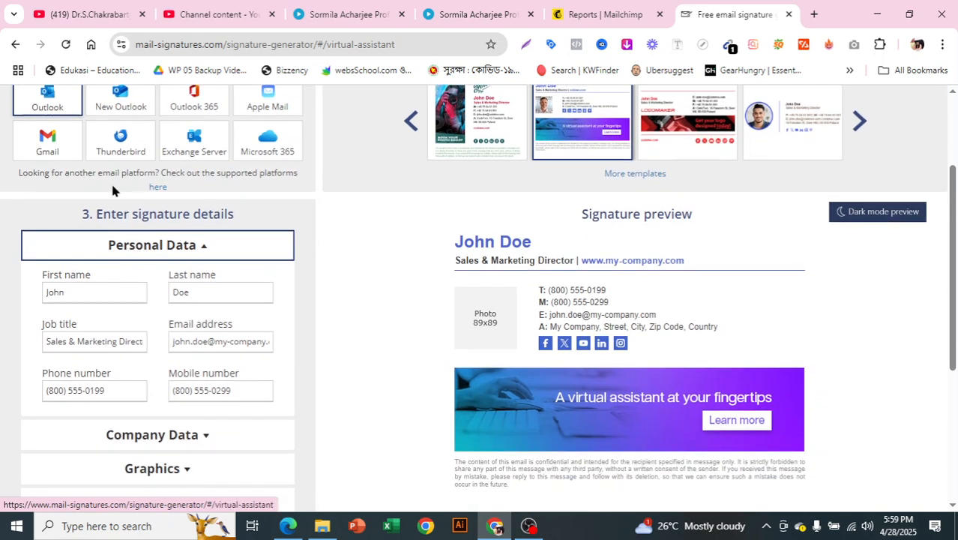
click(48, 150)
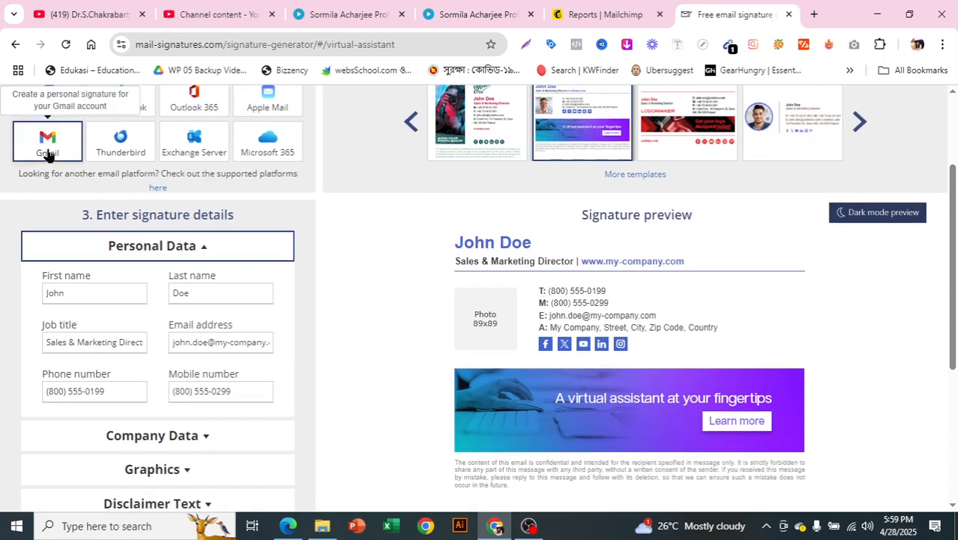
scroll(67, 187, up, 1)
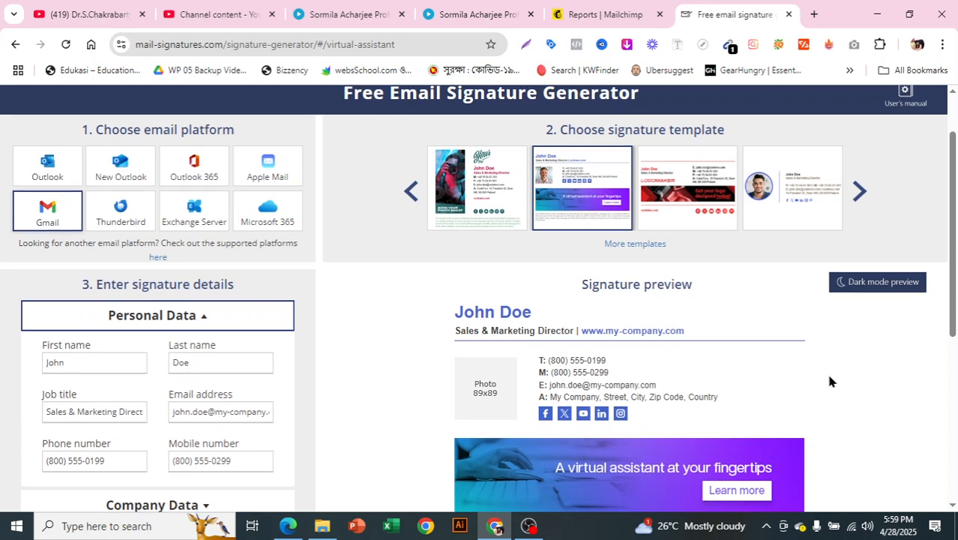
scroll(104, 281, down, 1)
Step: Replace the placeholder first and last name with the user's real name
drag(77, 289, 42, 295)
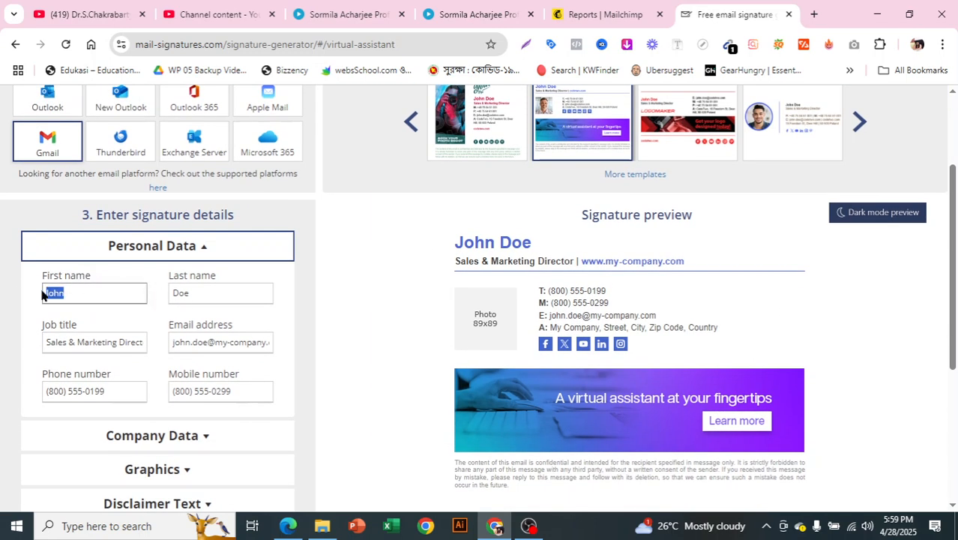
key(BackSpace)
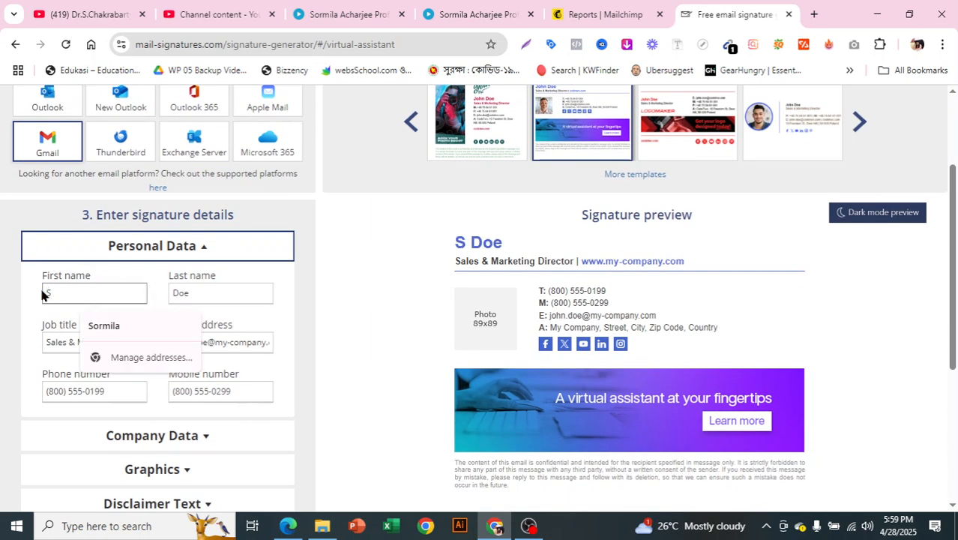
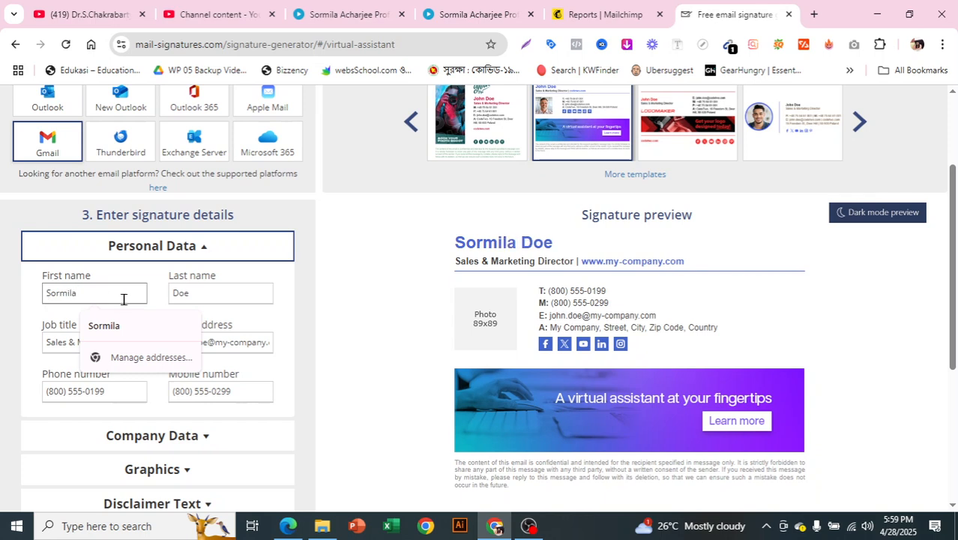
double_click(211, 292)
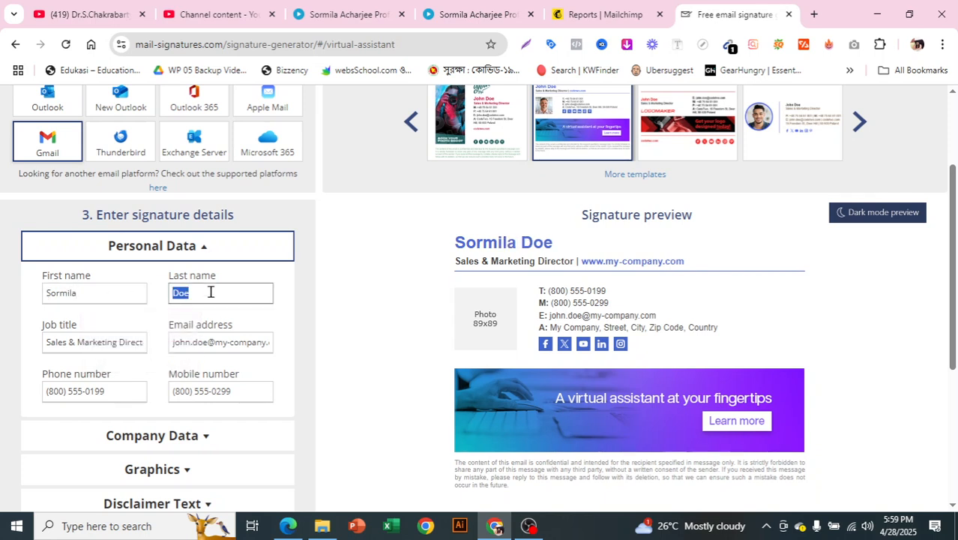
key(BackSpace)
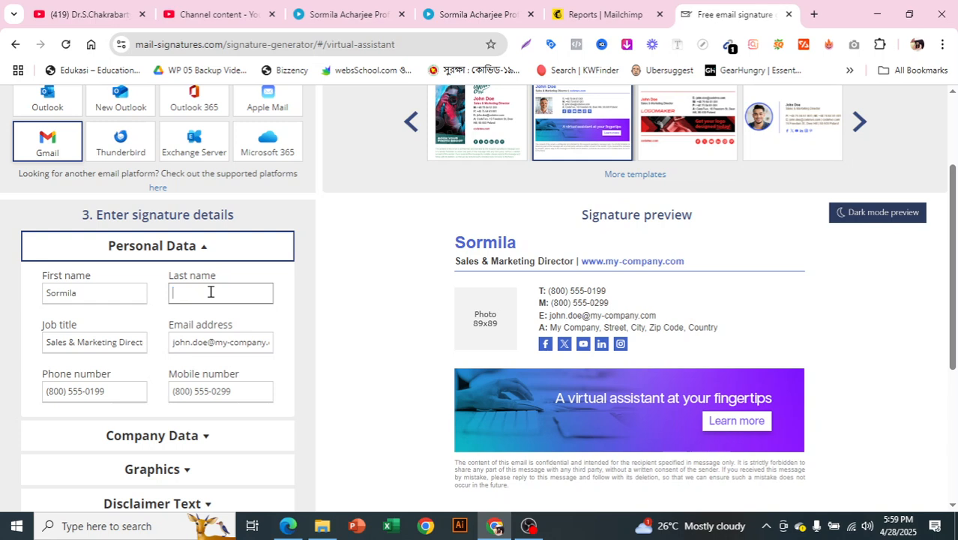
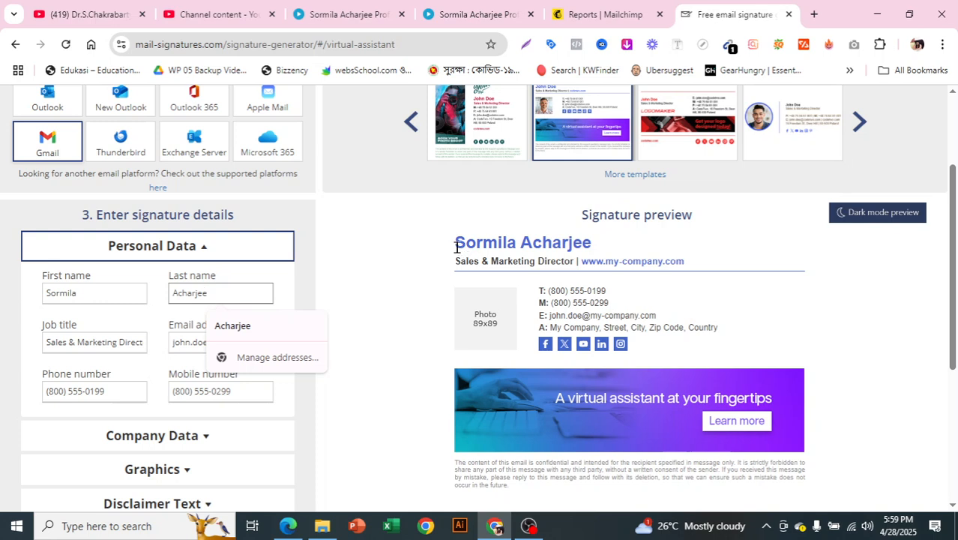
click(308, 276)
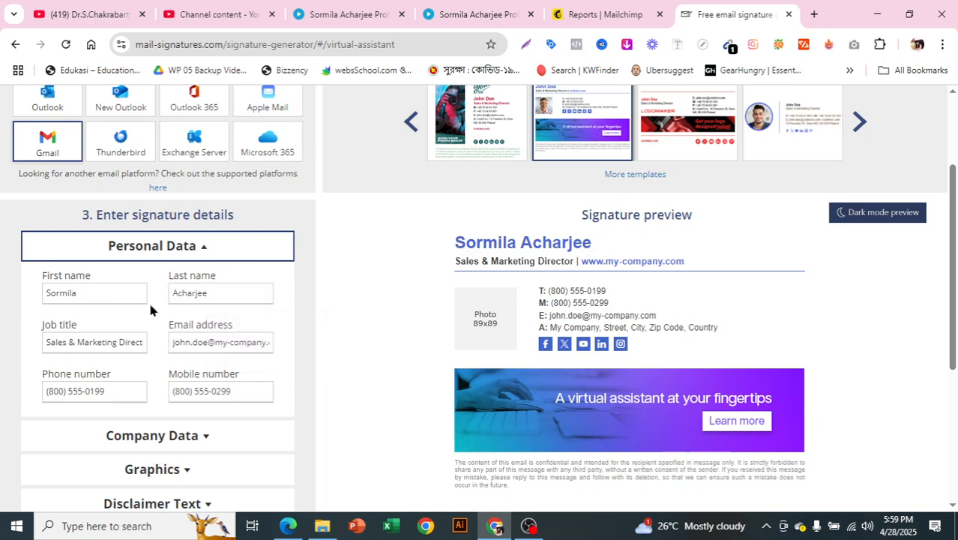
Step: Set the job title to 'Mentor | Digital ads expert' and enter the user's email address
triple_click(88, 342)
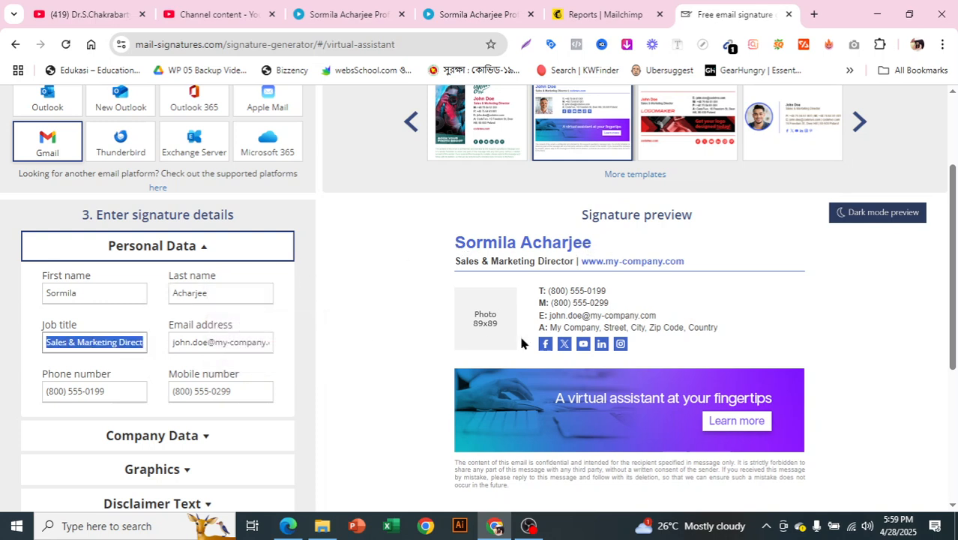
key(BackSpace)
text(M)
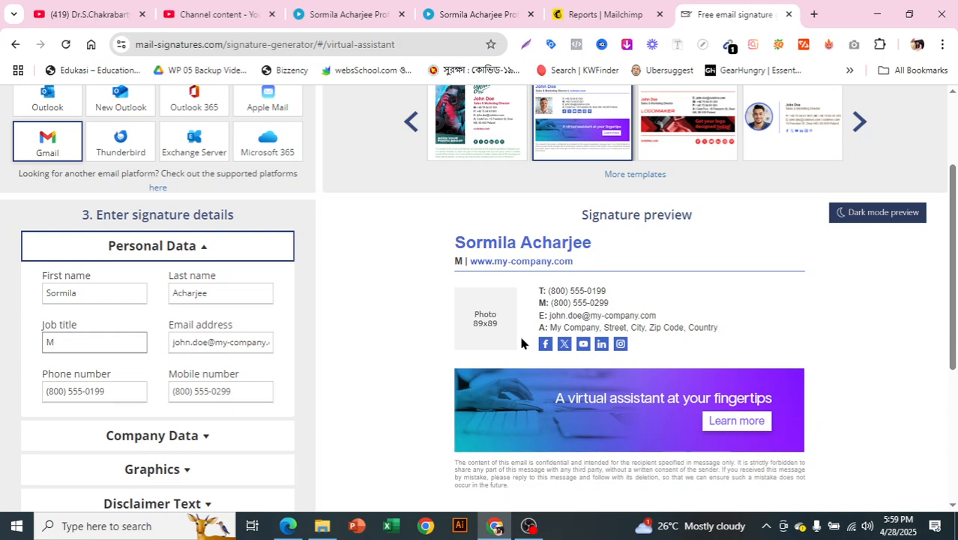
text(entor)
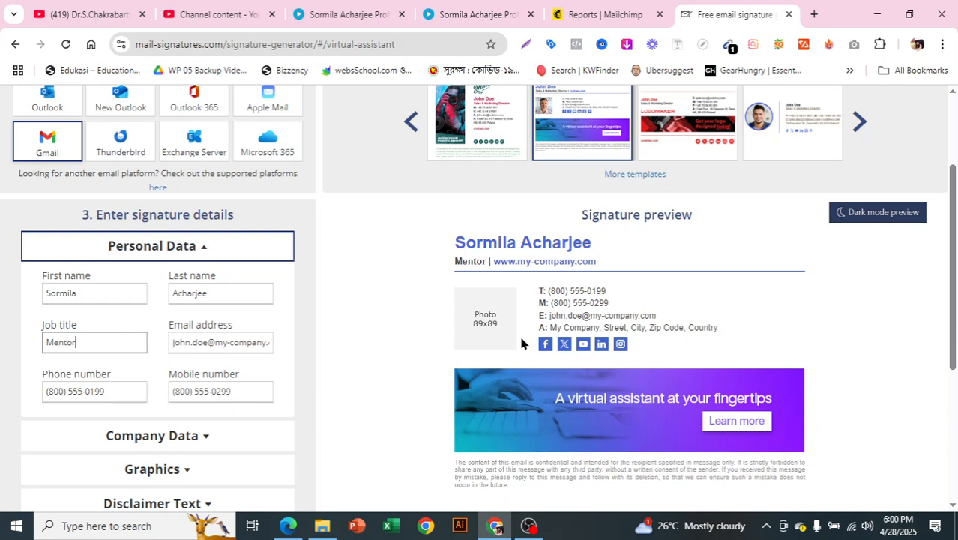
text( | D)
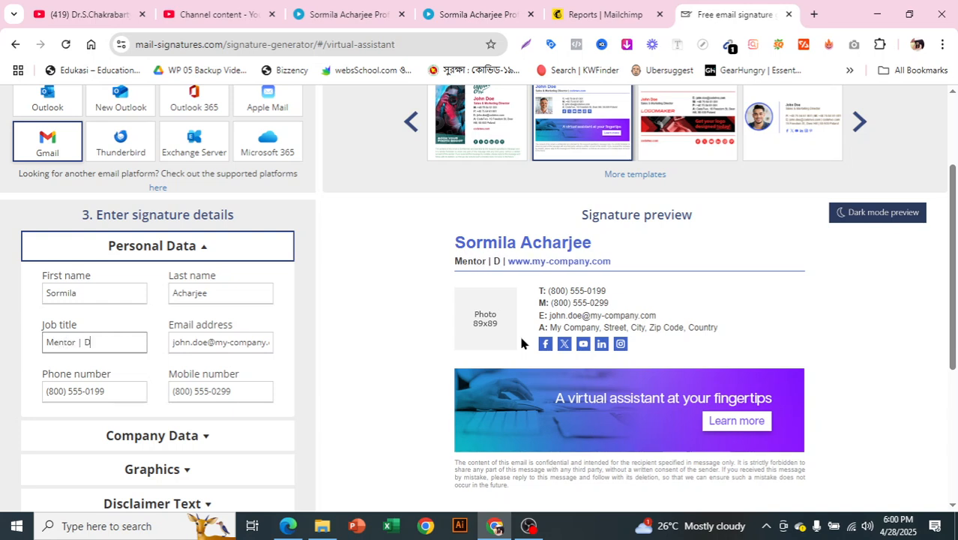
text(igital a)
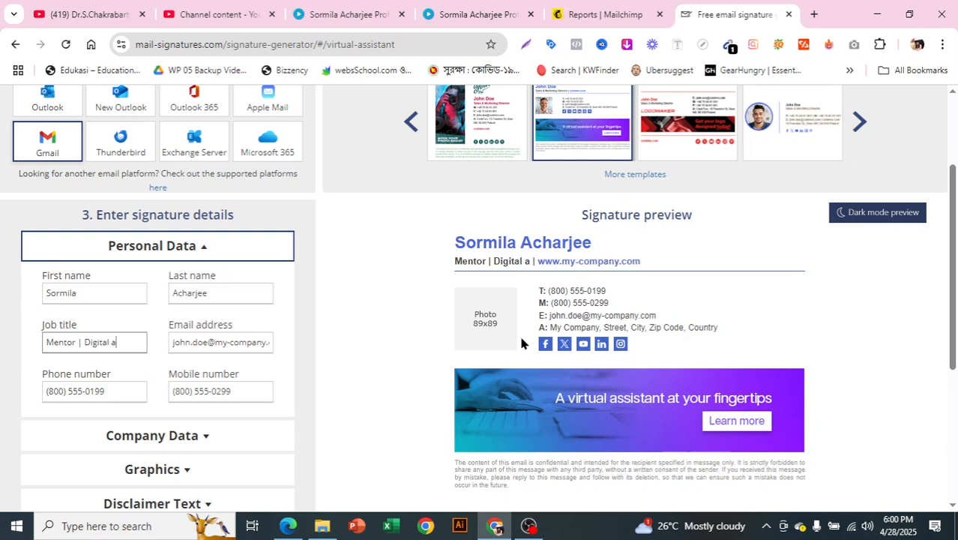
text(ds)
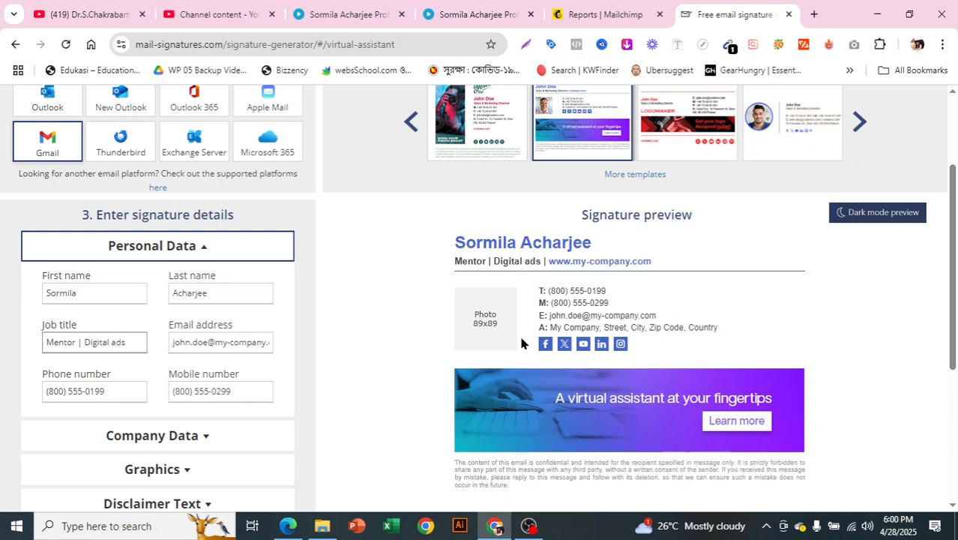
text( expert)
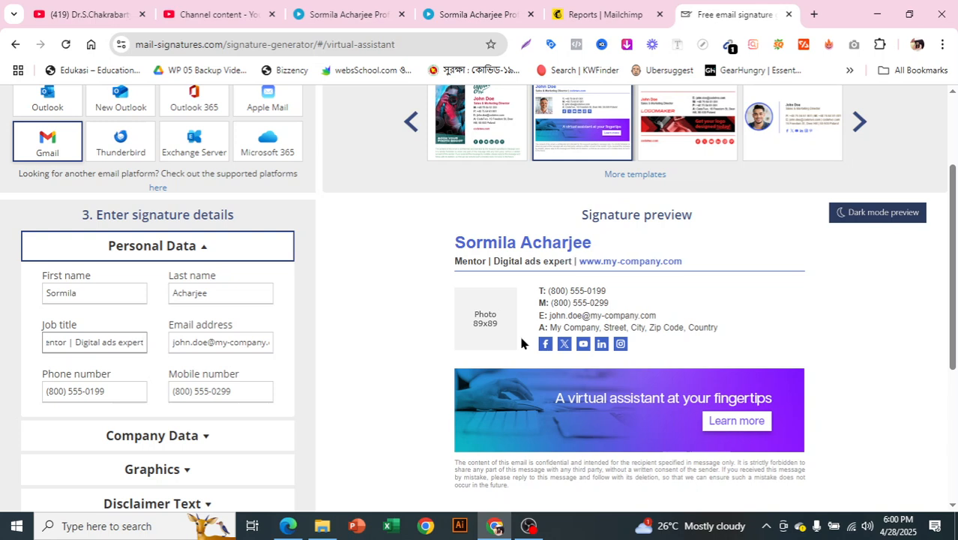
triple_click(178, 342)
key(BackSpace)
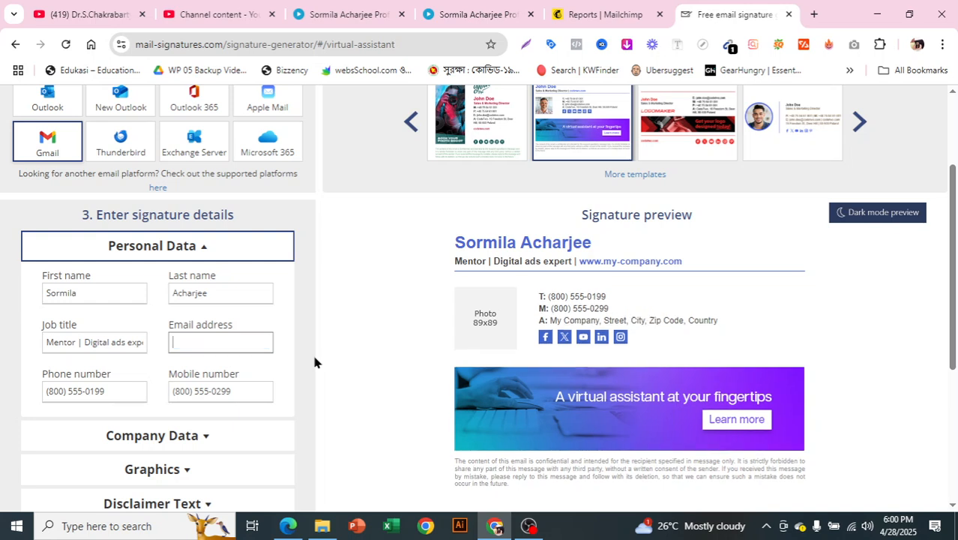
text(sa)
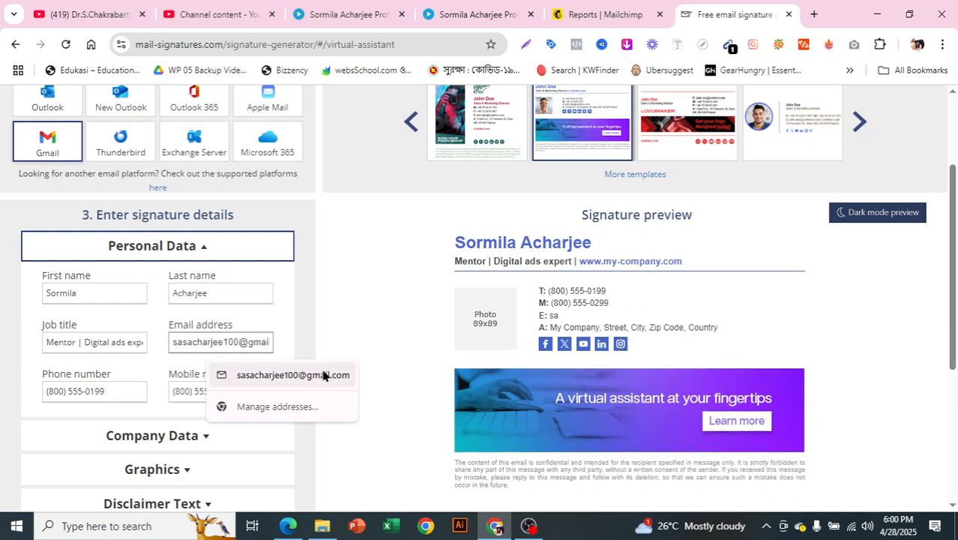
click(320, 375)
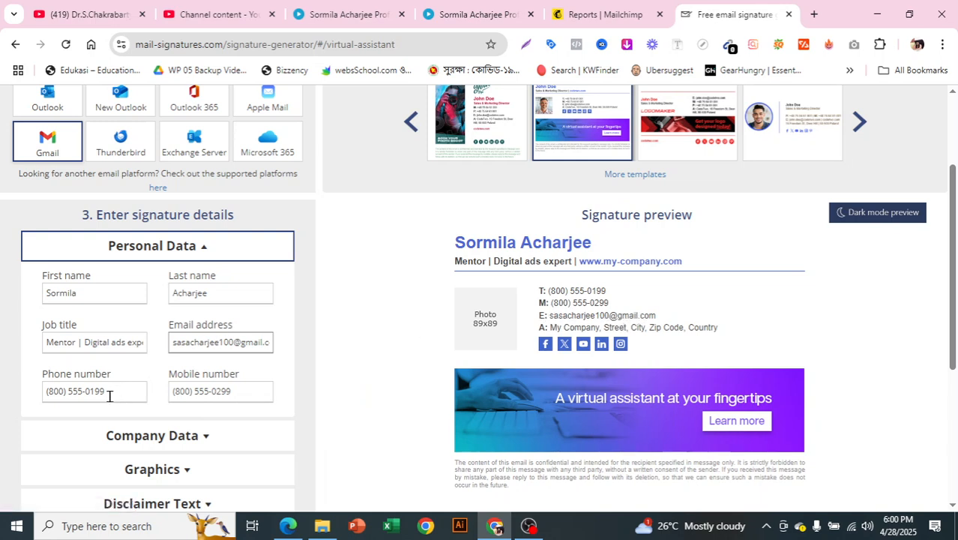
Step: Clear the phone number and enter the user's mobile number
triple_click(109, 392)
key(BackSpace)
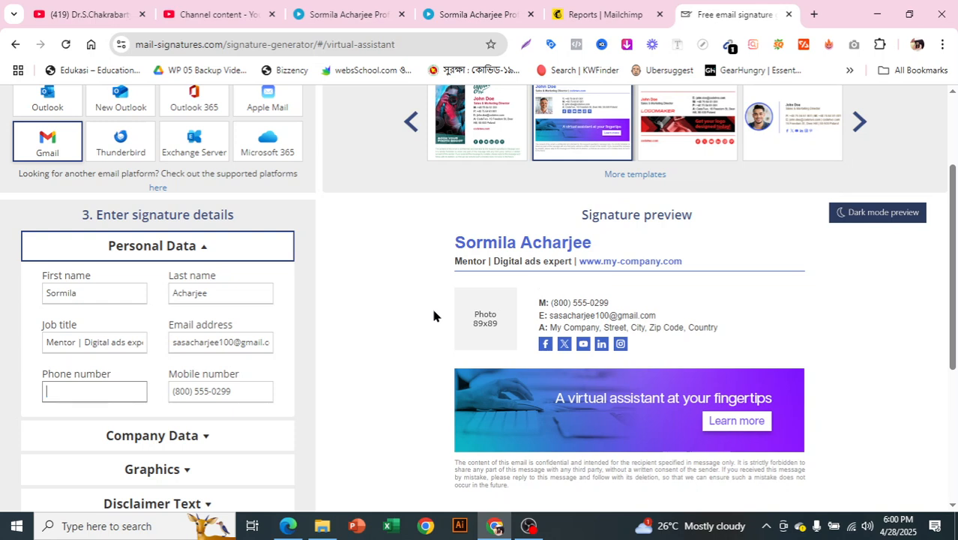
triple_click(246, 387)
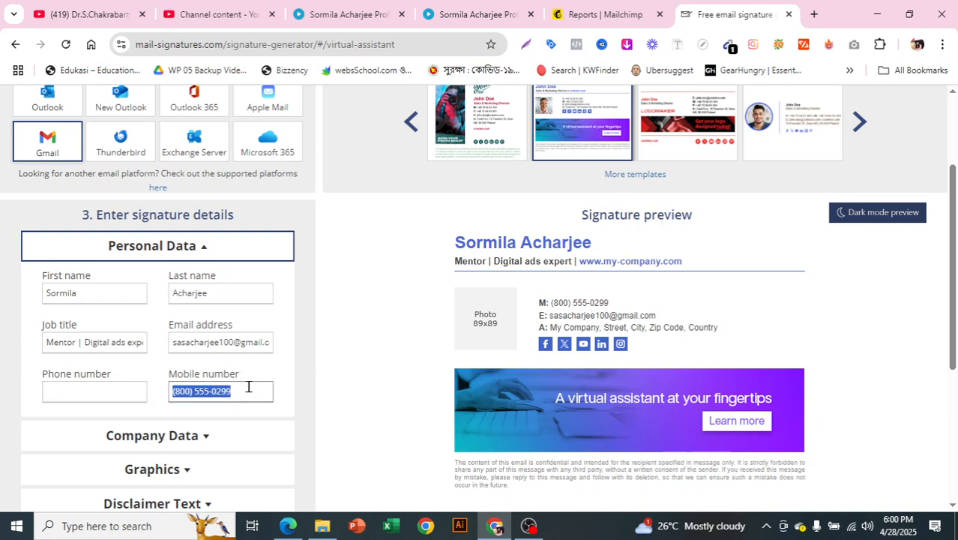
key(BackSpace)
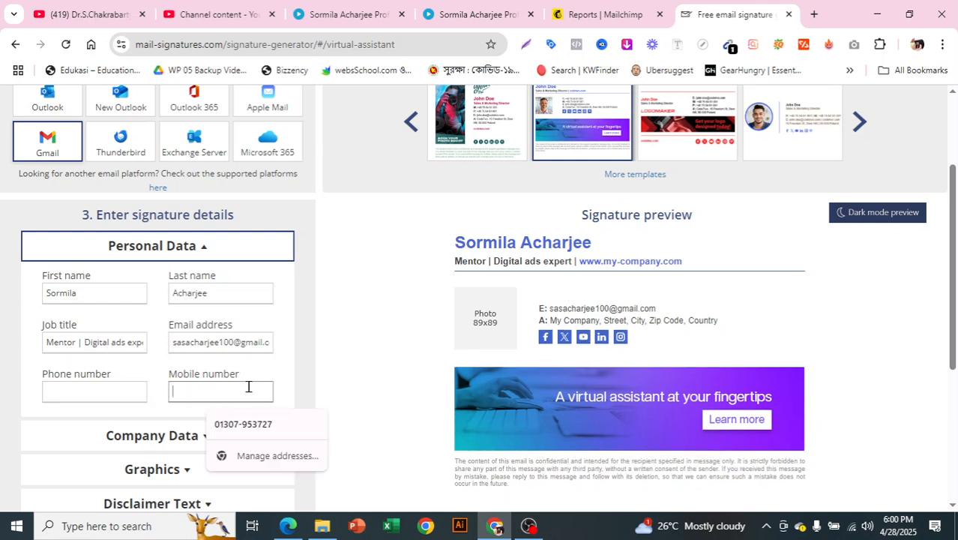
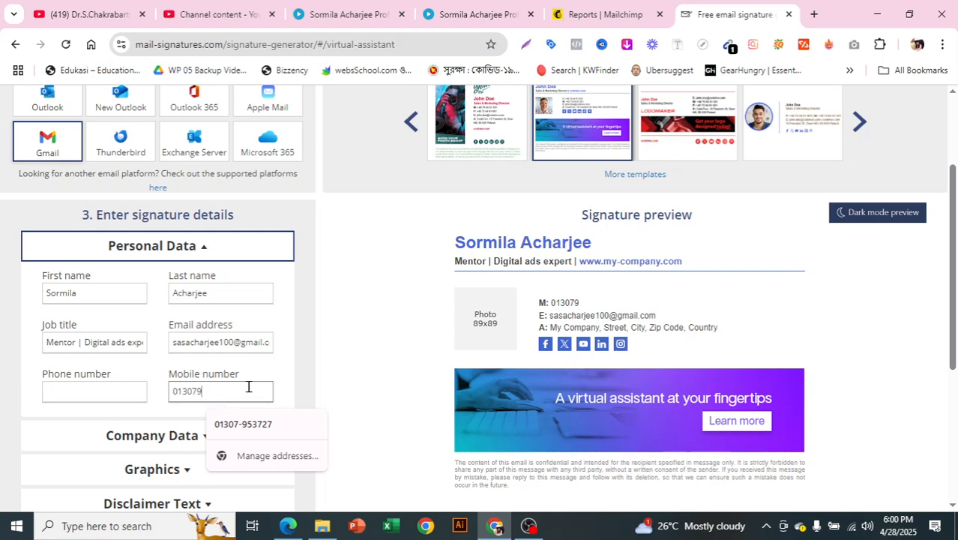
click(393, 343)
scroll(205, 376, down, 3)
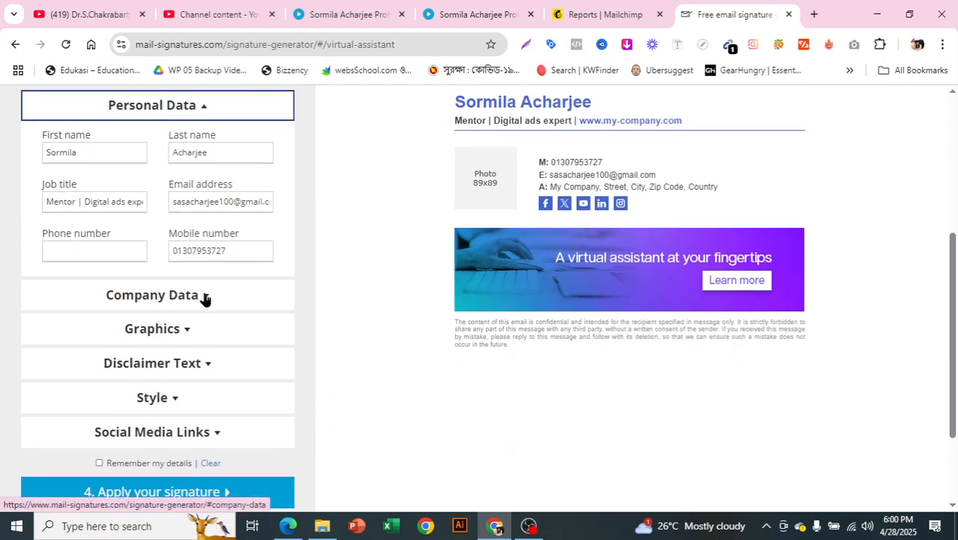
Step: Open Company Data and clear the sample company name and website
click(205, 297)
scroll(450, 300, up, 1)
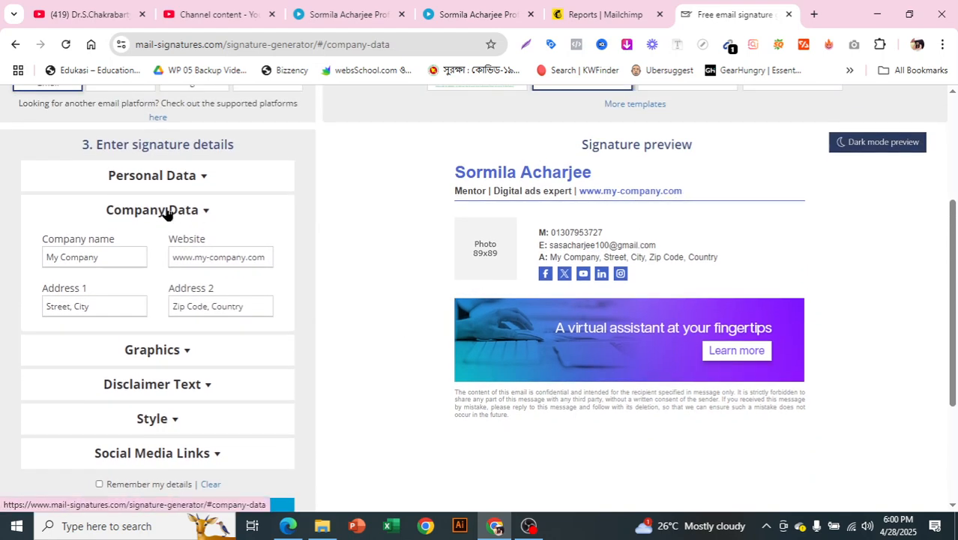
triple_click(122, 257)
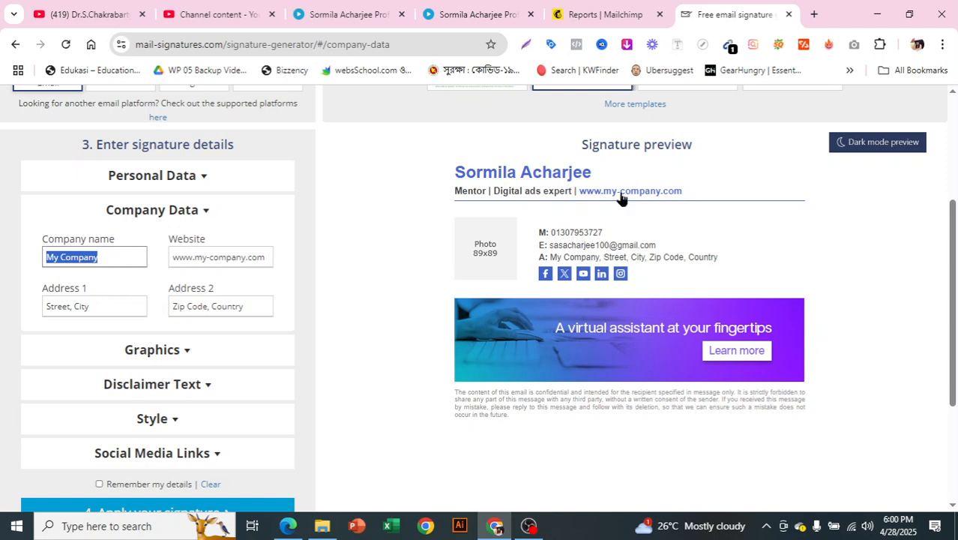
key(BackSpace)
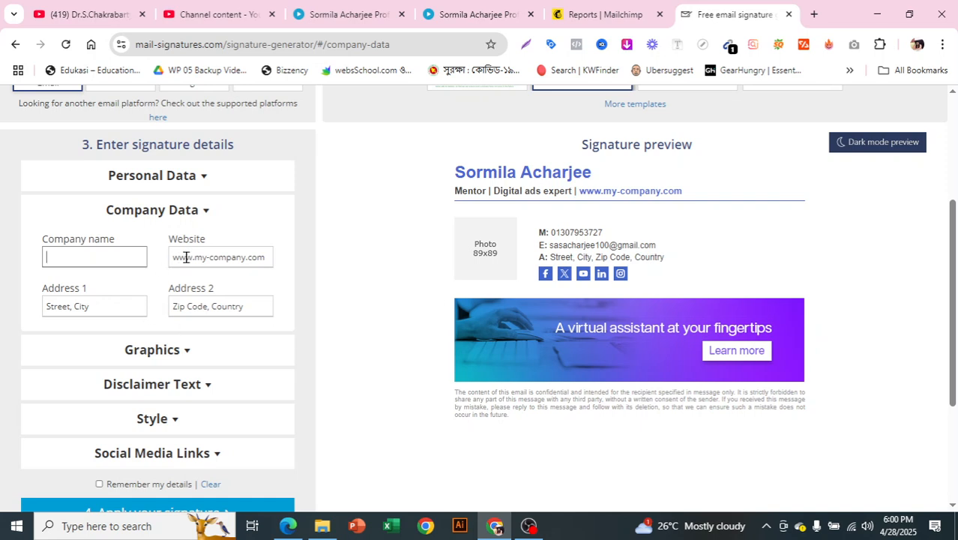
triple_click(208, 259)
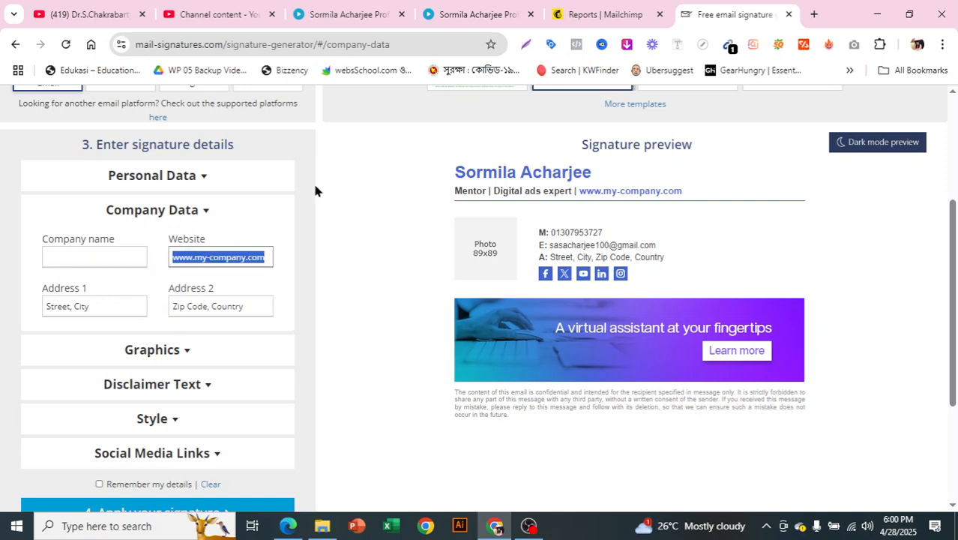
key(BackSpace)
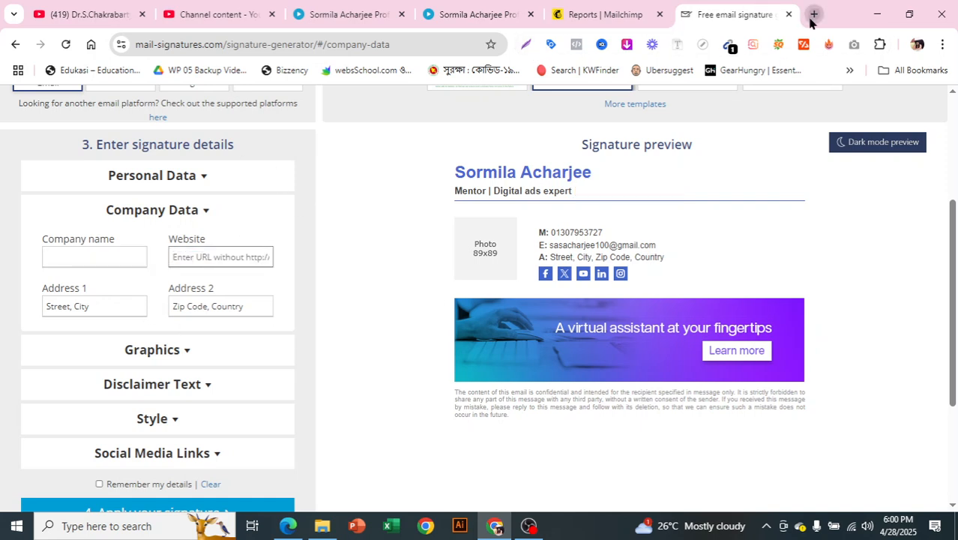
Step: Copy the portfolio site's address from a new tab and paste it as the website
click(814, 15)
text(sor)
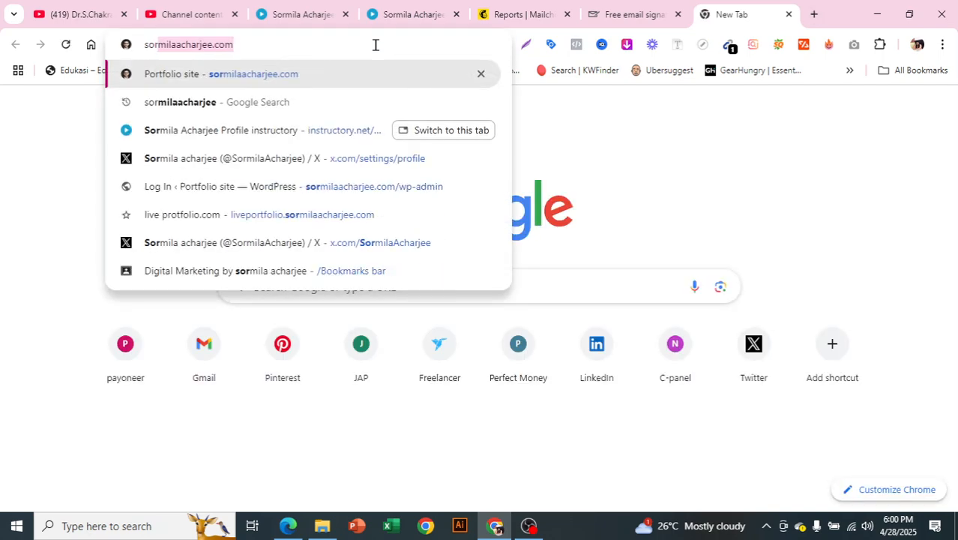
text(i)
key(BackSpace)
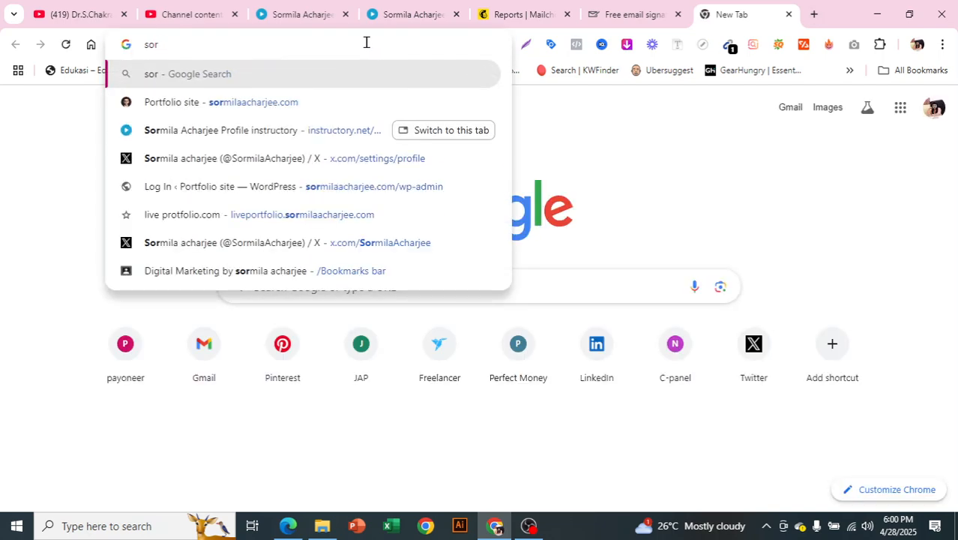
click(350, 105)
click(205, 41)
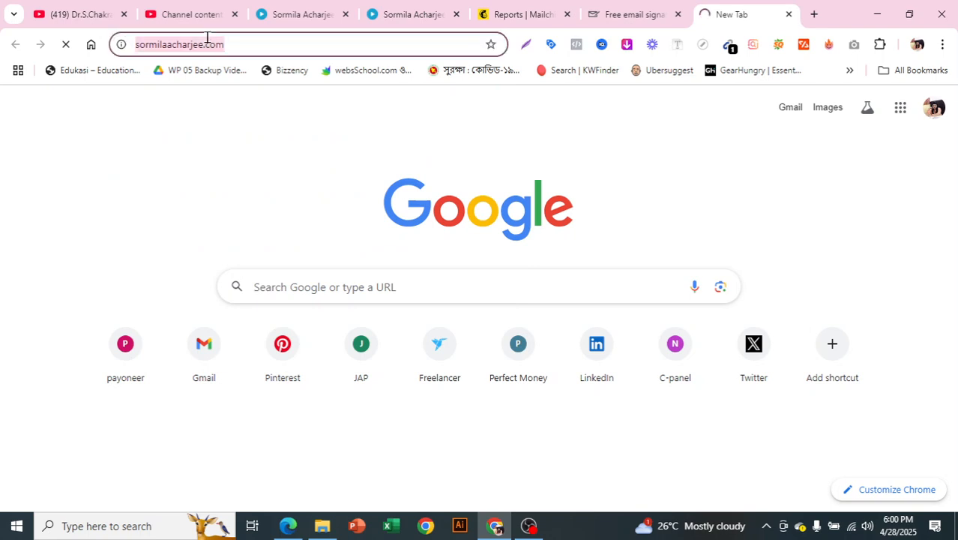
right_click(207, 42)
click(264, 137)
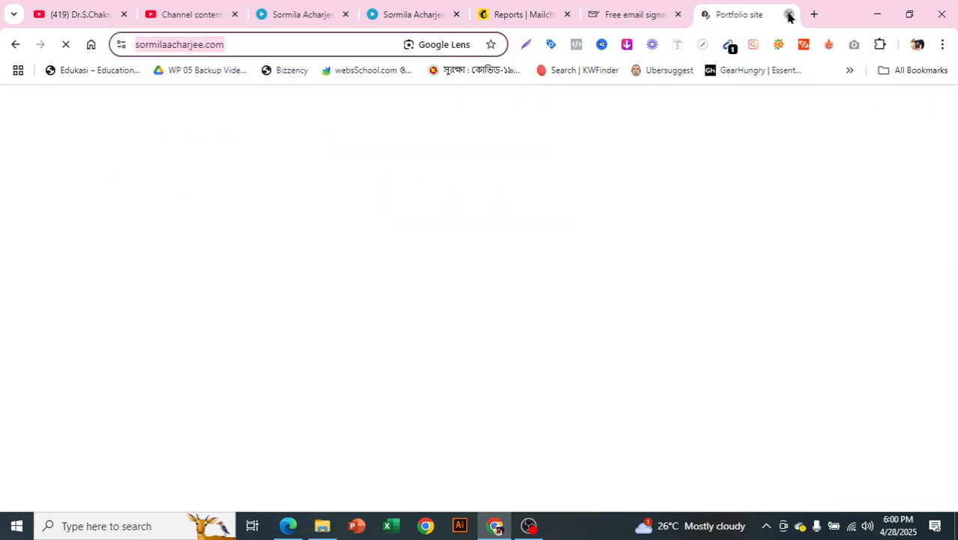
click(789, 14)
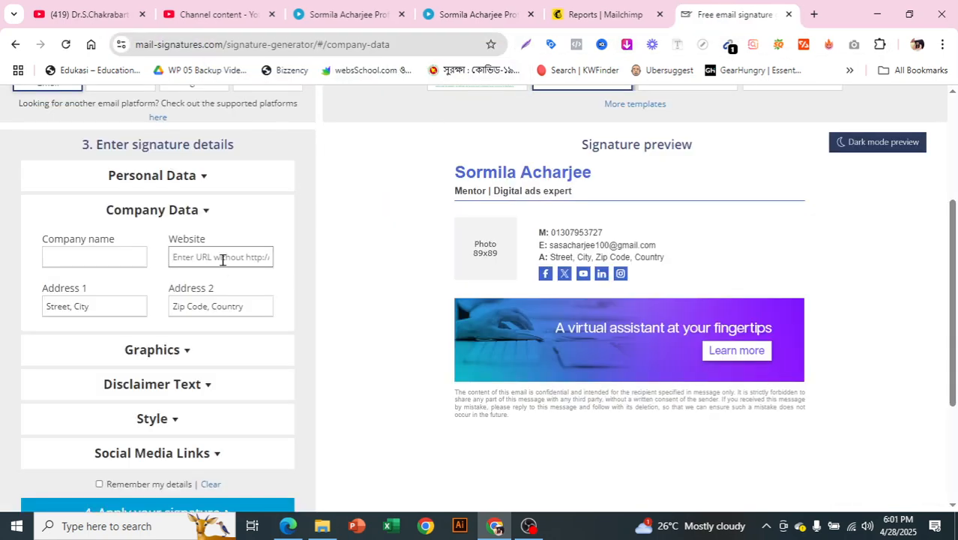
click(222, 260)
key(ctrl+v)
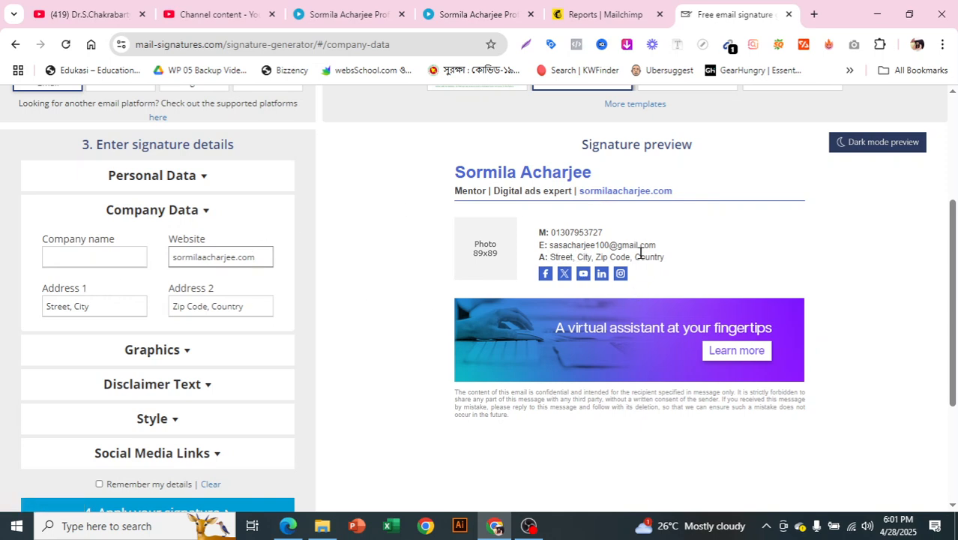
Step: Fill Address 1 with the city and district and Address 2 with the country
triple_click(93, 305)
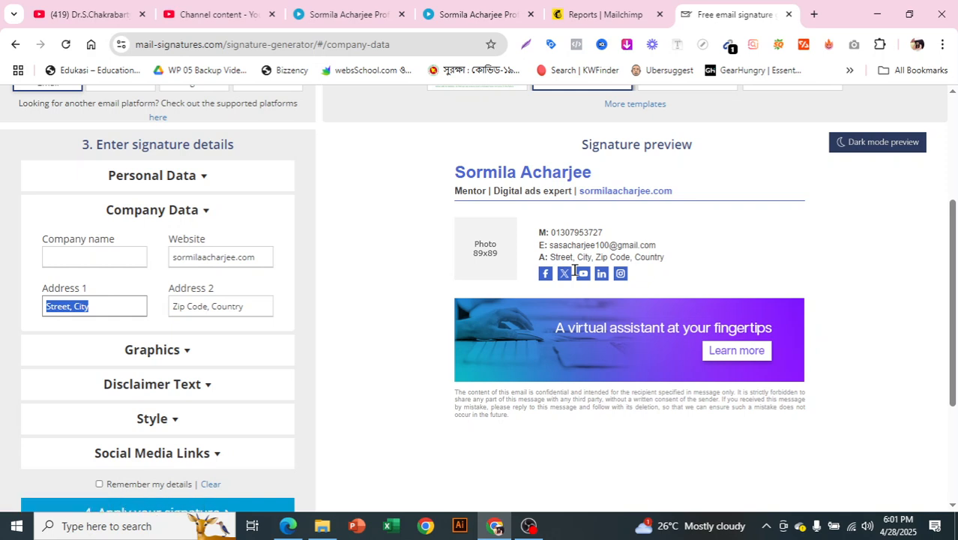
key(BackSpace)
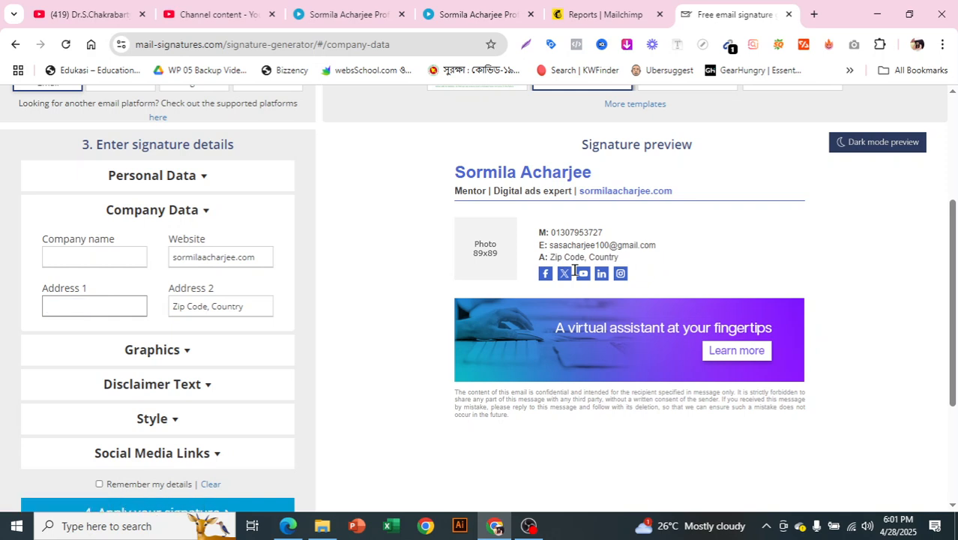
text(Faridpur)
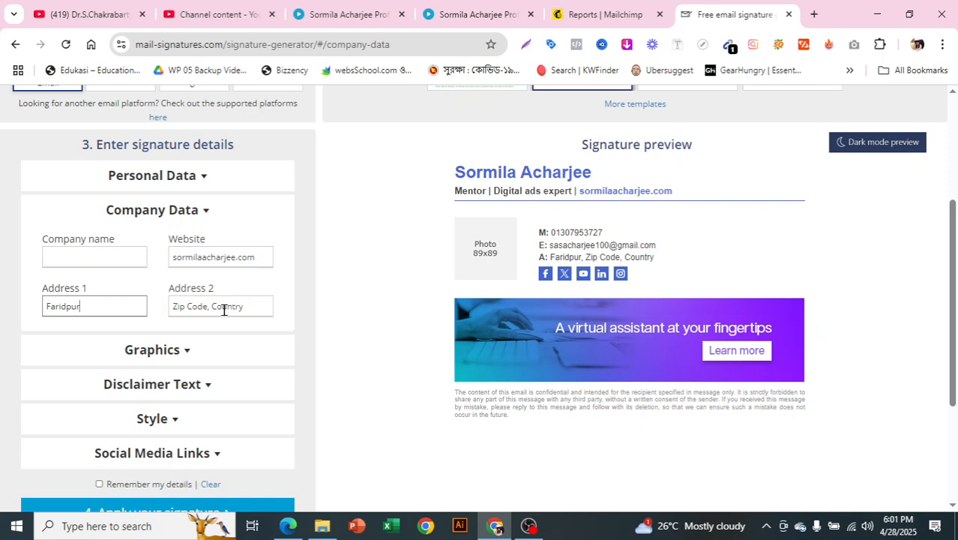
text(, S)
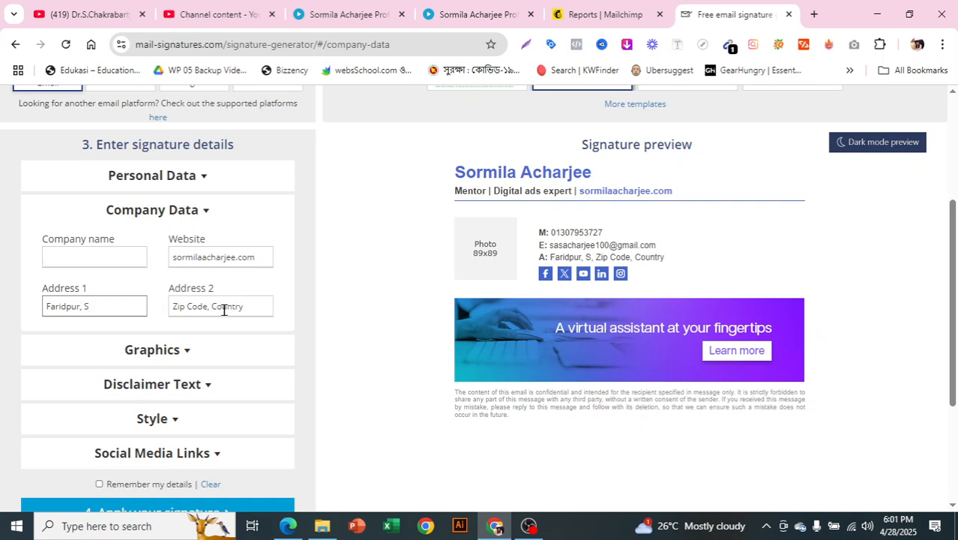
key(BackSpace)
text(Dhaka)
triple_click(230, 306)
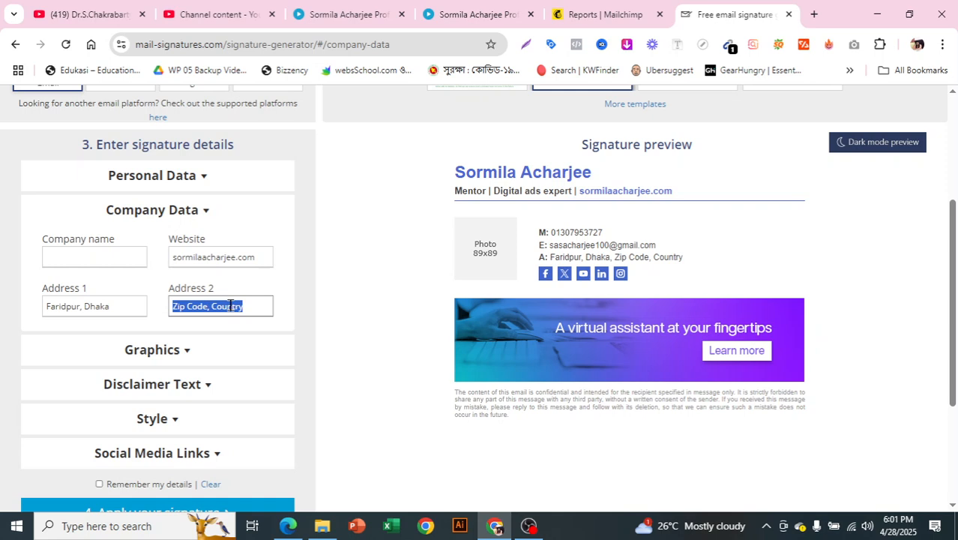
text(Bangla)
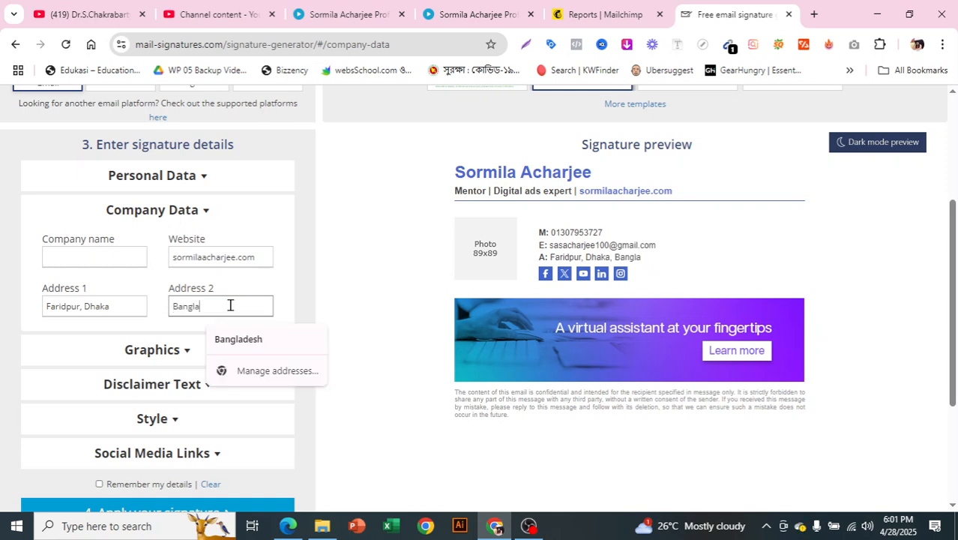
text(desh)
click(305, 338)
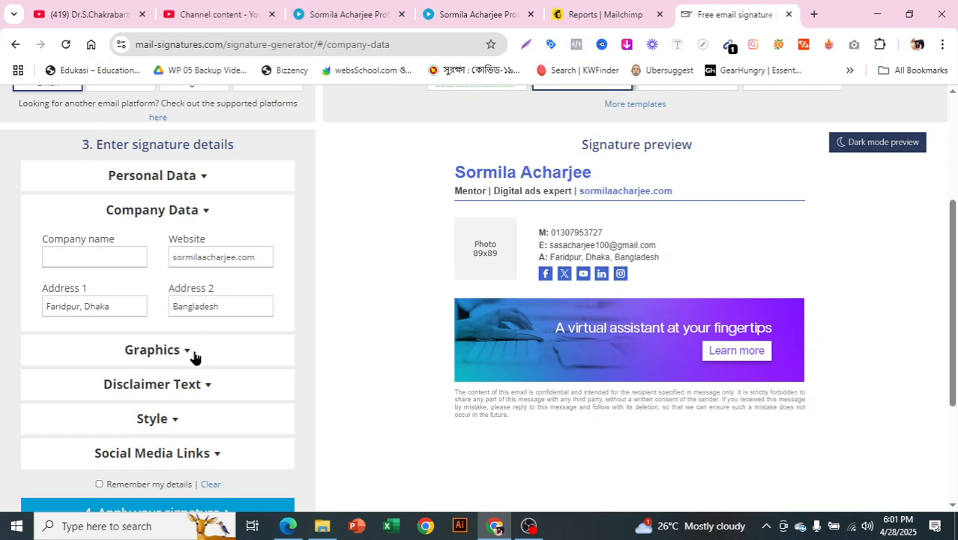
Step: Expand the Graphics section and select the default Photo URL for replacement
click(193, 353)
scroll(159, 298, down, 1)
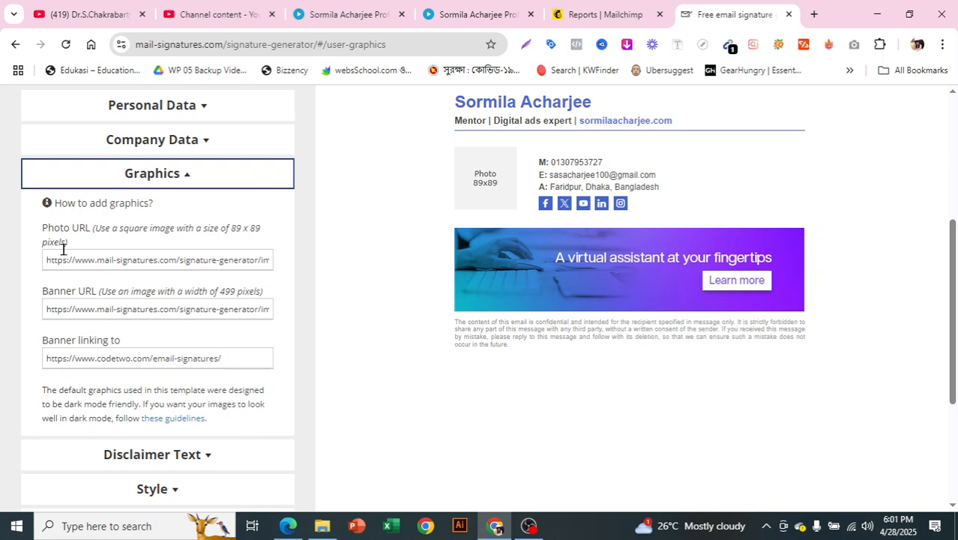
triple_click(81, 257)
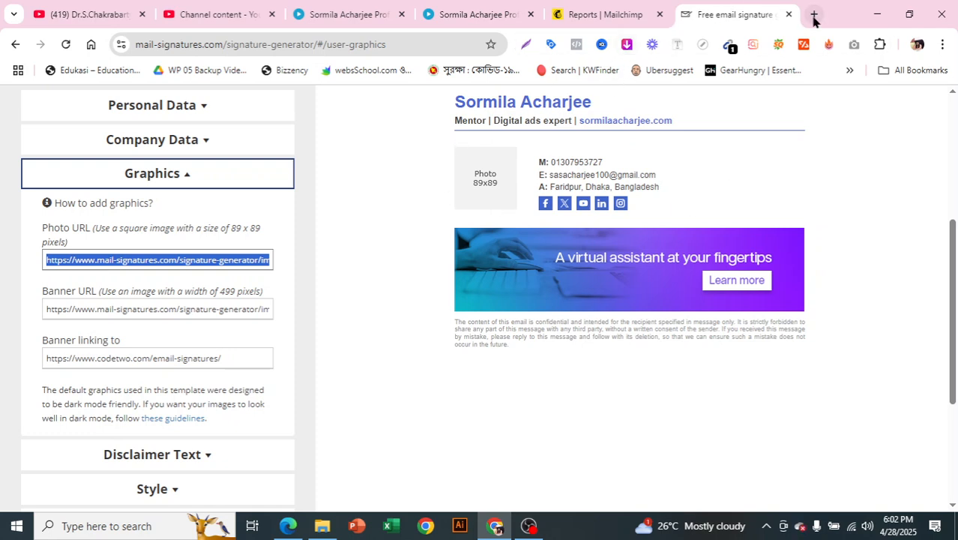
Step: Open postimages.org in a new browser tab
click(815, 15)
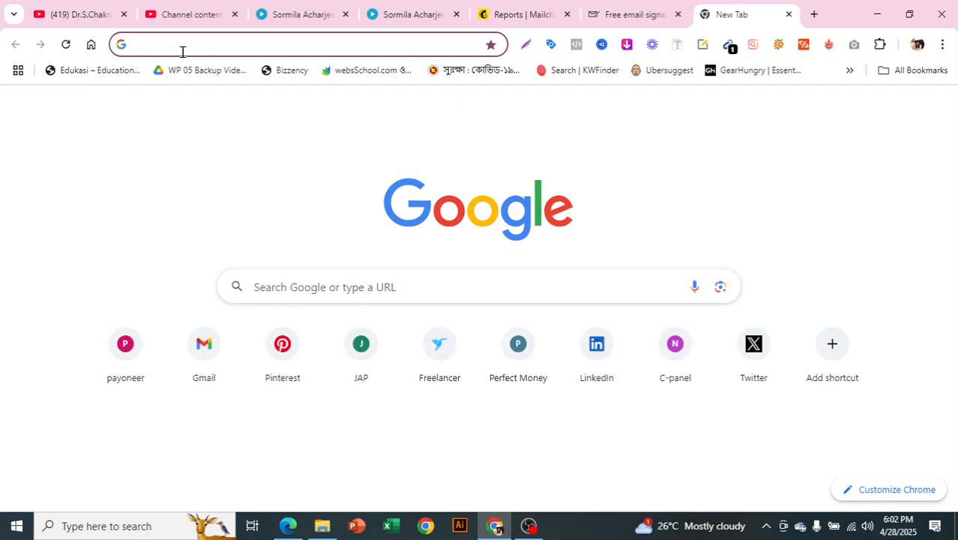
text(pos)
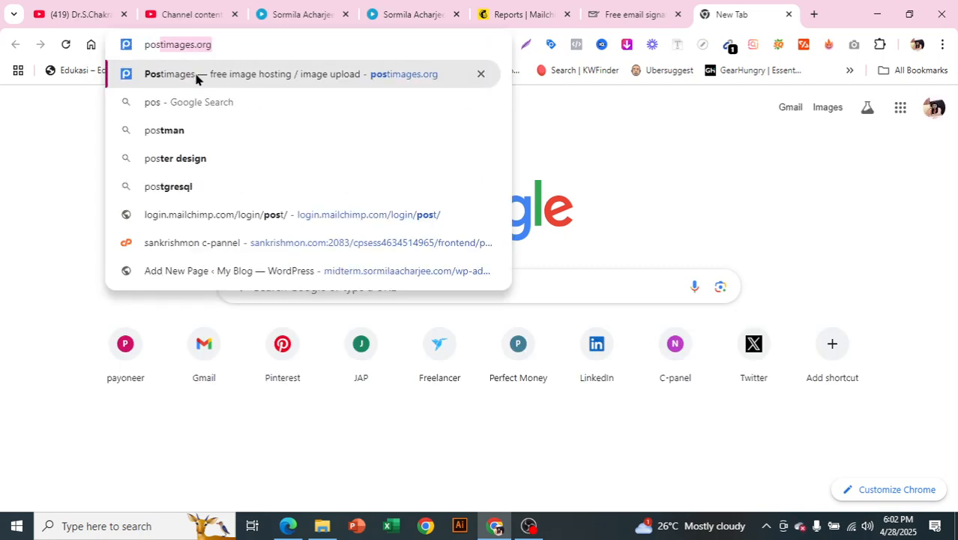
click(197, 78)
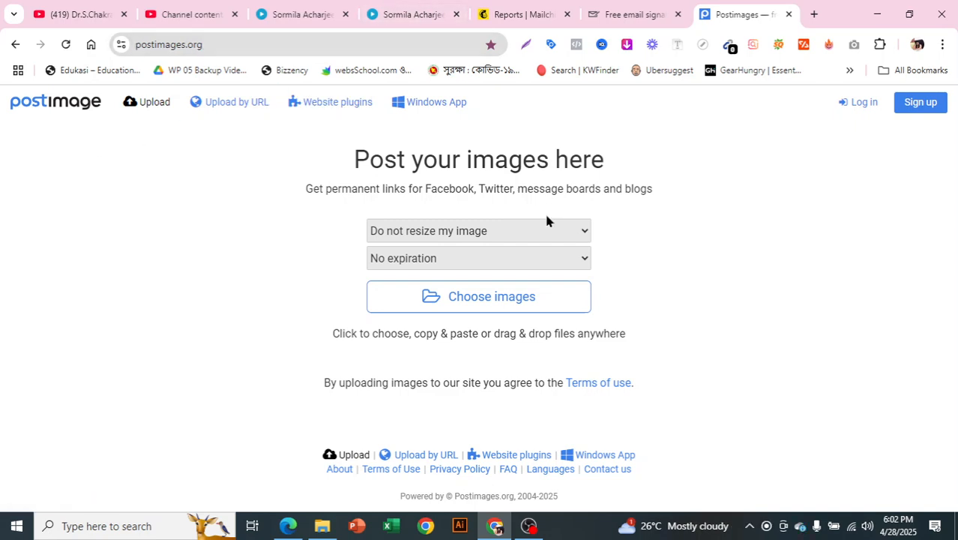
Step: Upload the jpg headshot from Pictures > Self Info > Formal pic
click(462, 298)
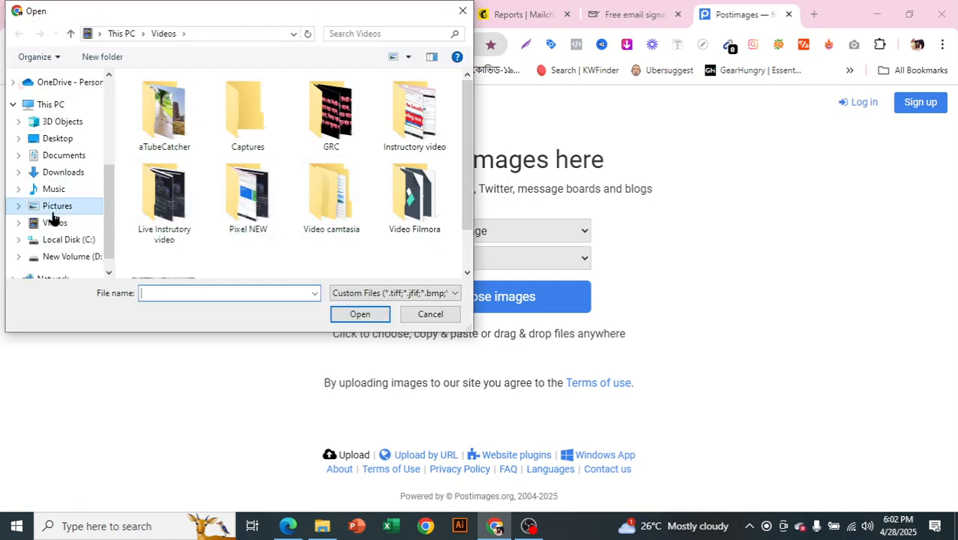
click(54, 209)
scroll(344, 175, down, 1)
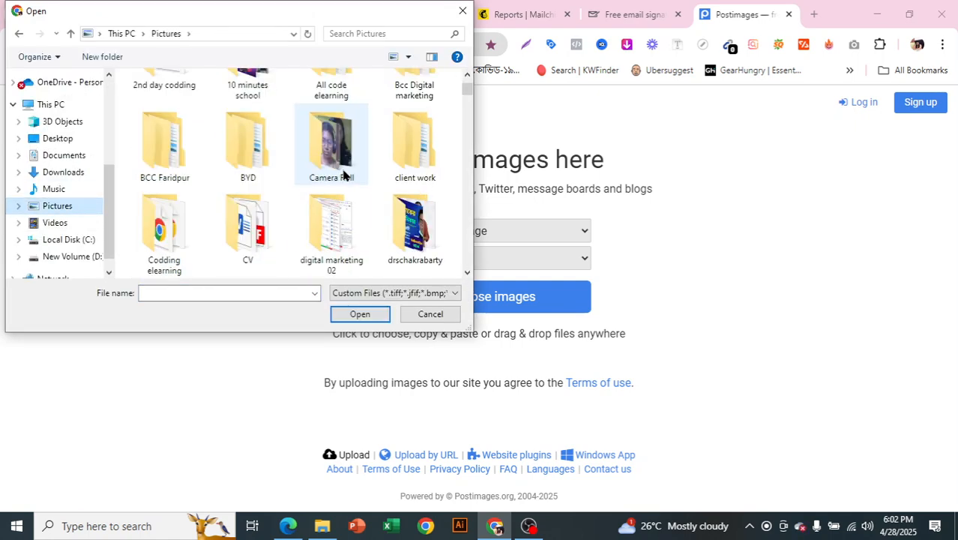
scroll(344, 175, down, 1)
scroll(344, 174, down, 2)
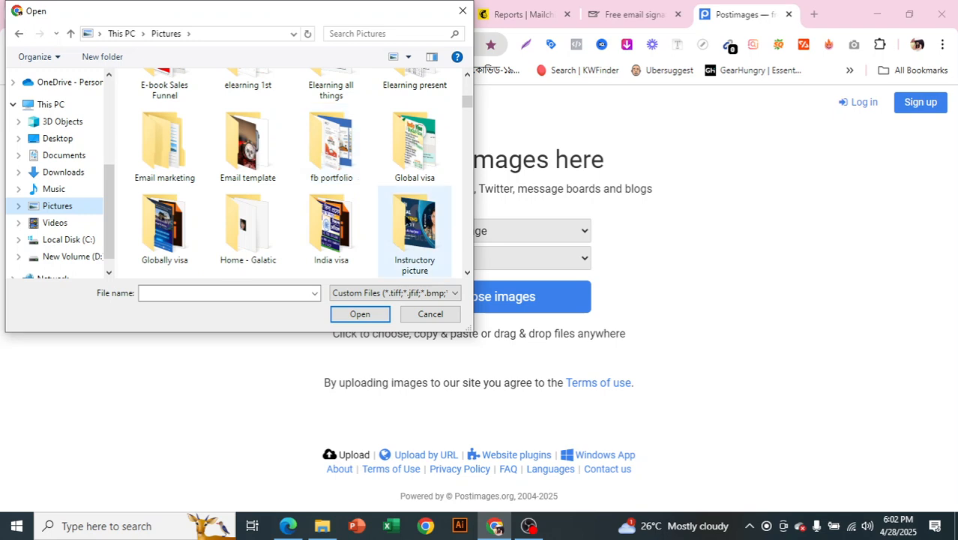
scroll(361, 165, down, 1)
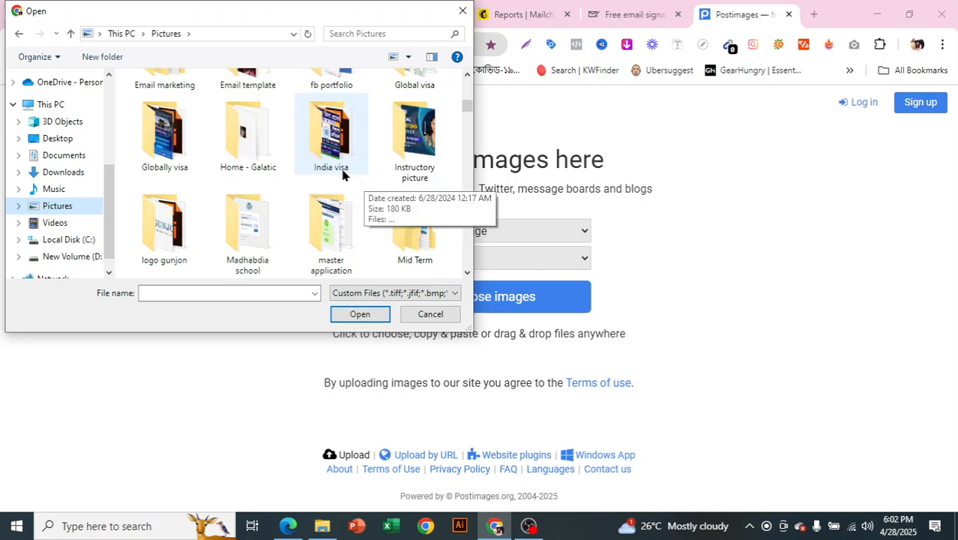
scroll(247, 180, down, 1)
scroll(370, 224, down, 1)
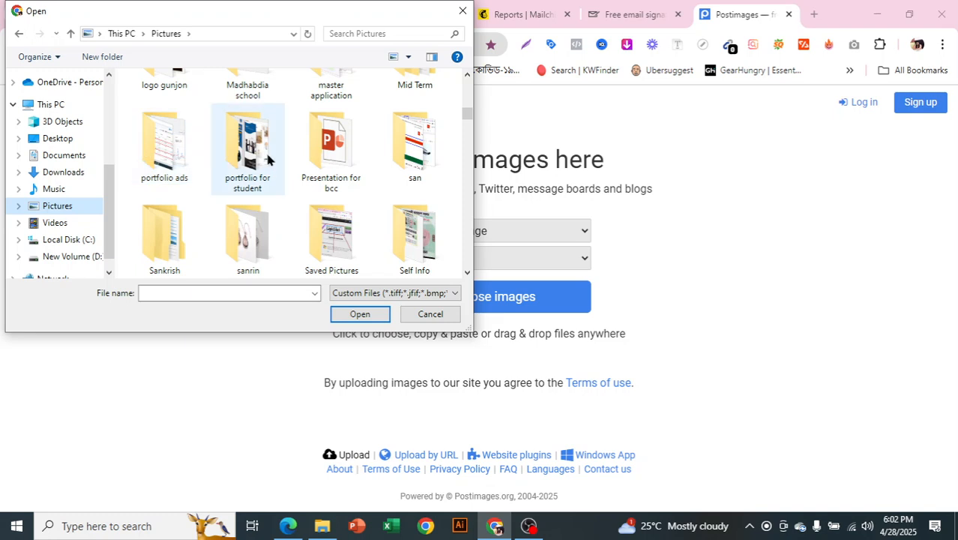
scroll(411, 237, down, 1)
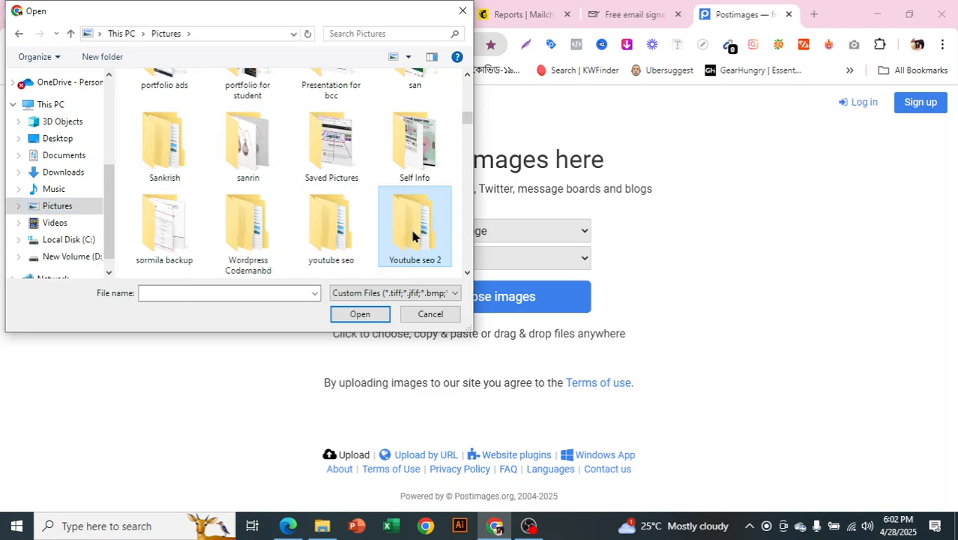
double_click(418, 152)
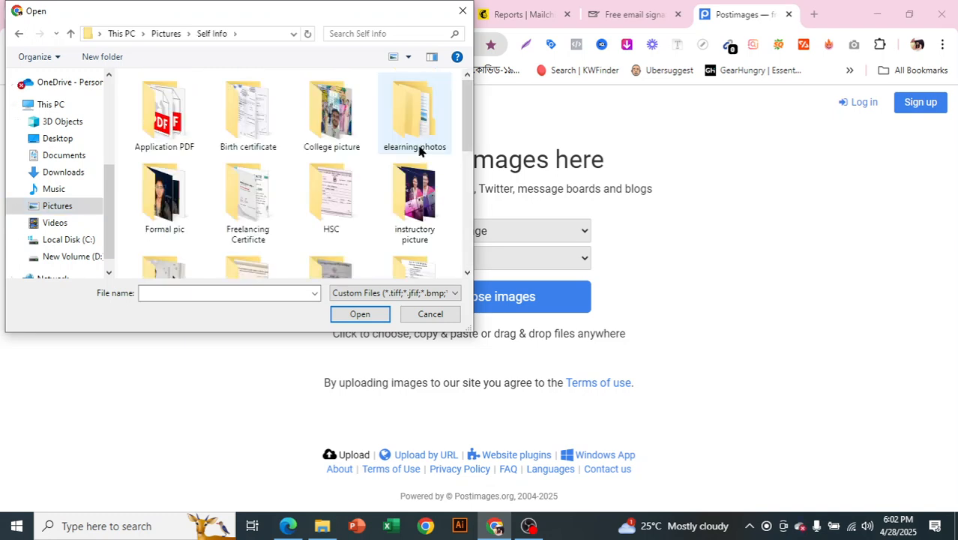
double_click(163, 191)
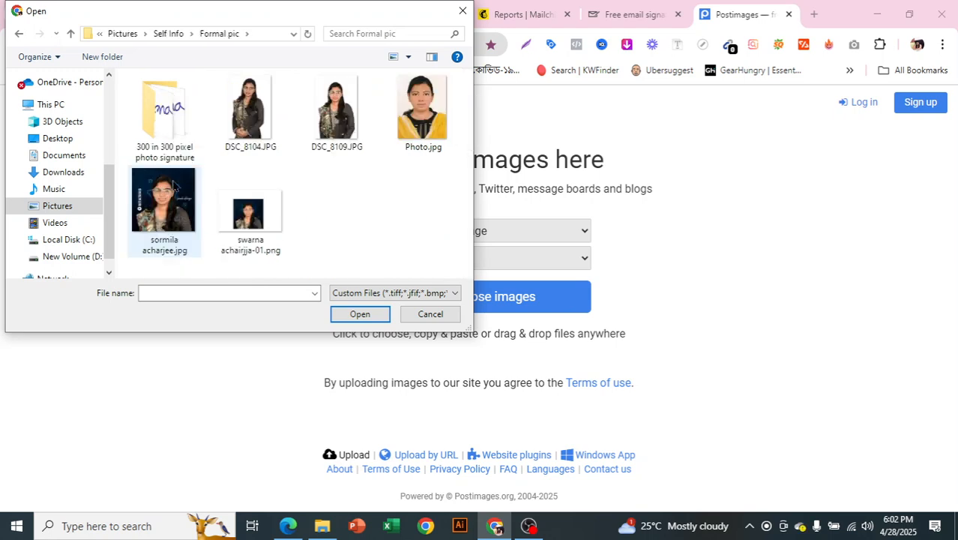
double_click(183, 132)
click(71, 34)
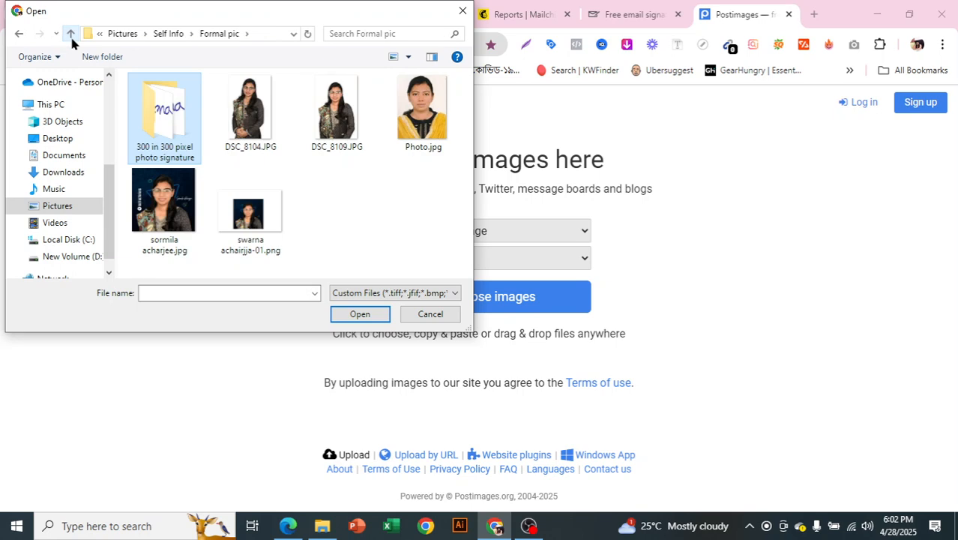
click(256, 196)
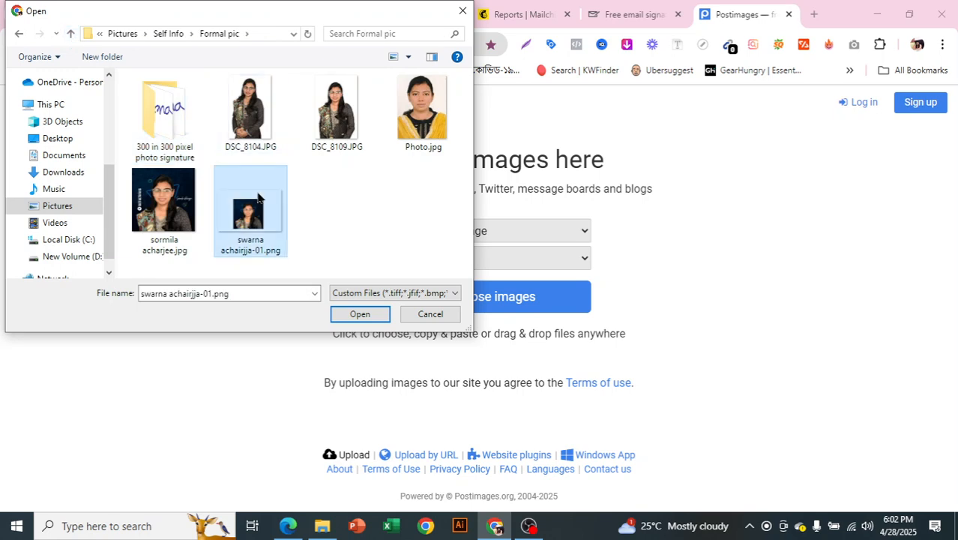
click(189, 211)
click(366, 316)
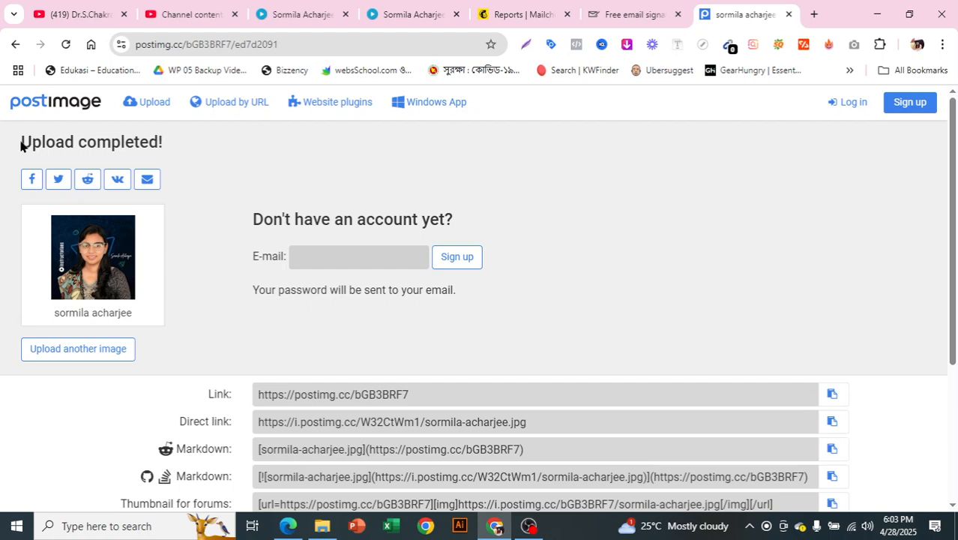
Step: Review the upload confirmation and copy the headshot's direct .jpg link
drag(24, 140, 205, 165)
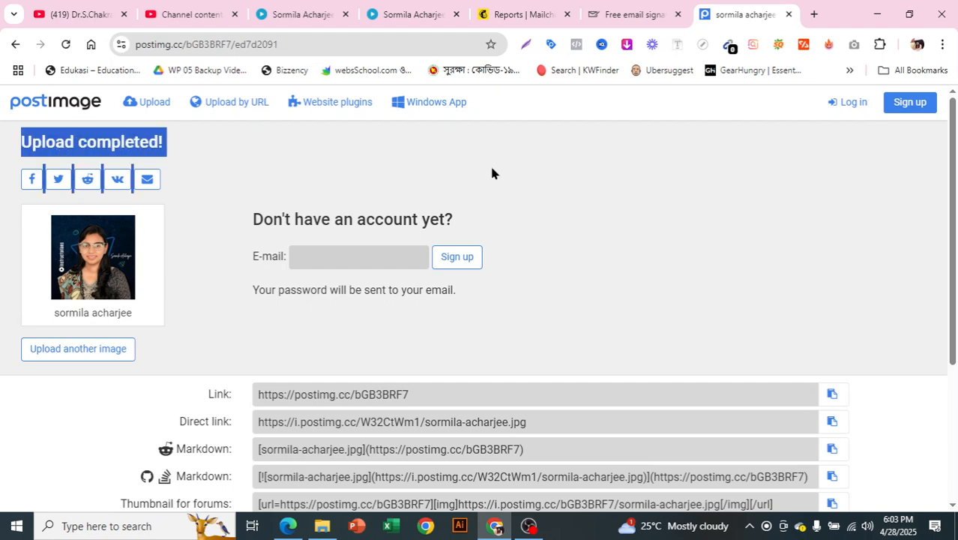
click(633, 238)
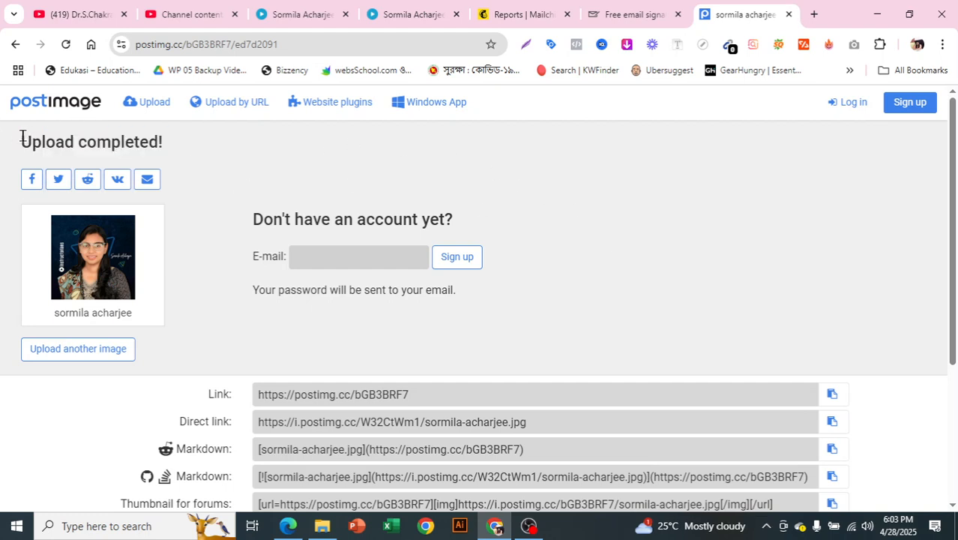
drag(23, 137, 180, 141)
click(180, 137)
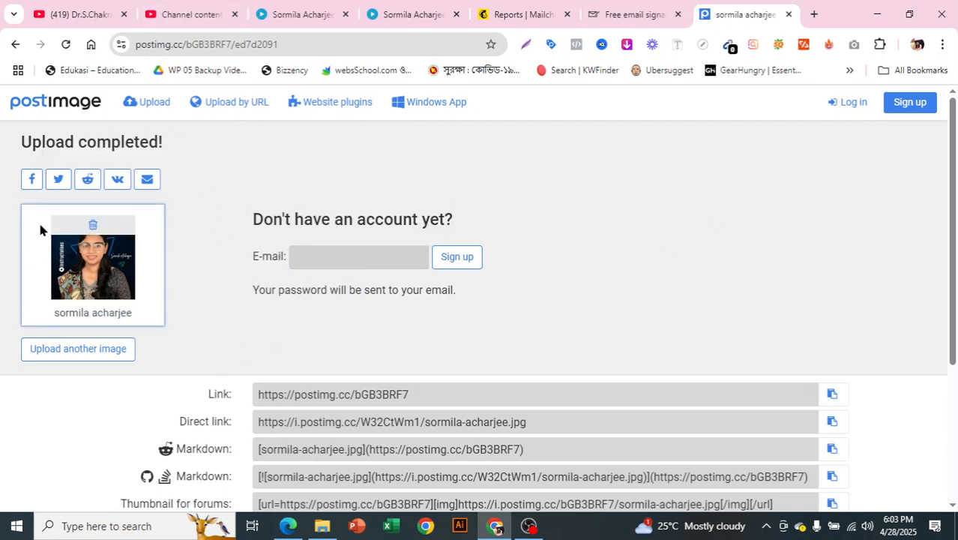
scroll(746, 210, down, 3)
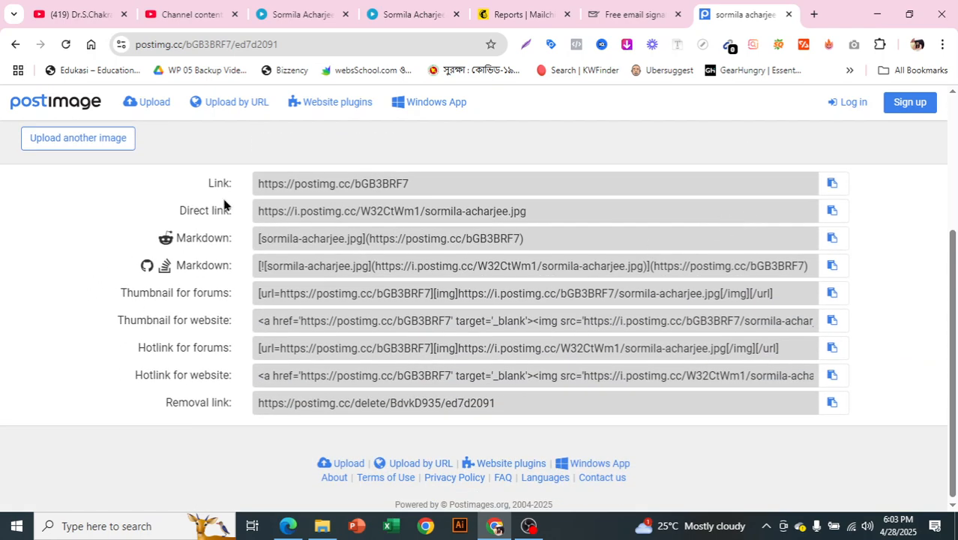
scroll(247, 383, up, 1)
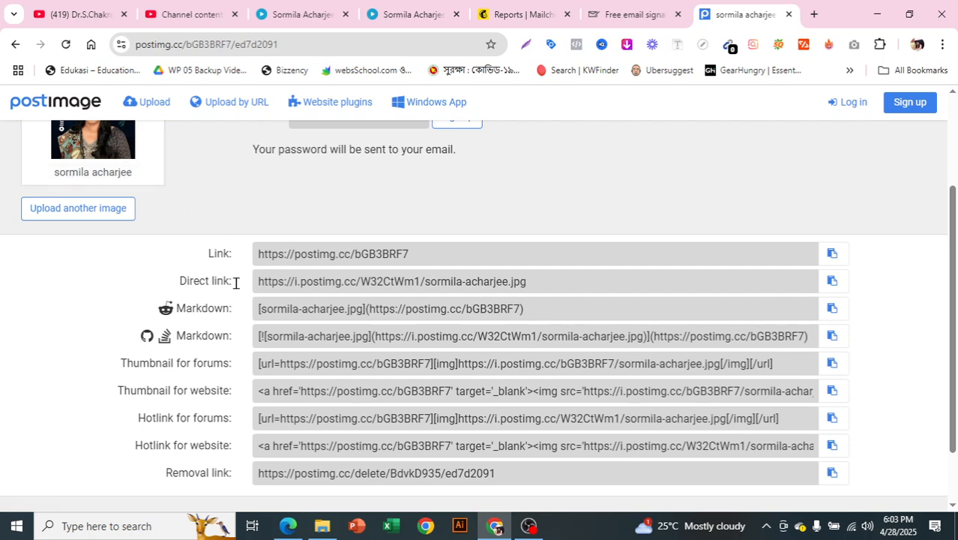
click(835, 285)
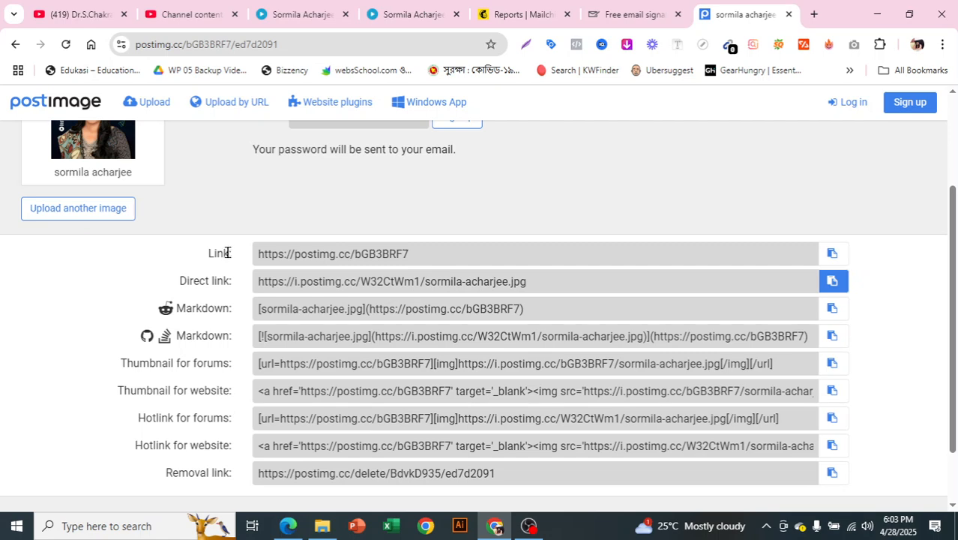
Step: Replace the default Photo URL with the Postimages direct link
click(833, 282)
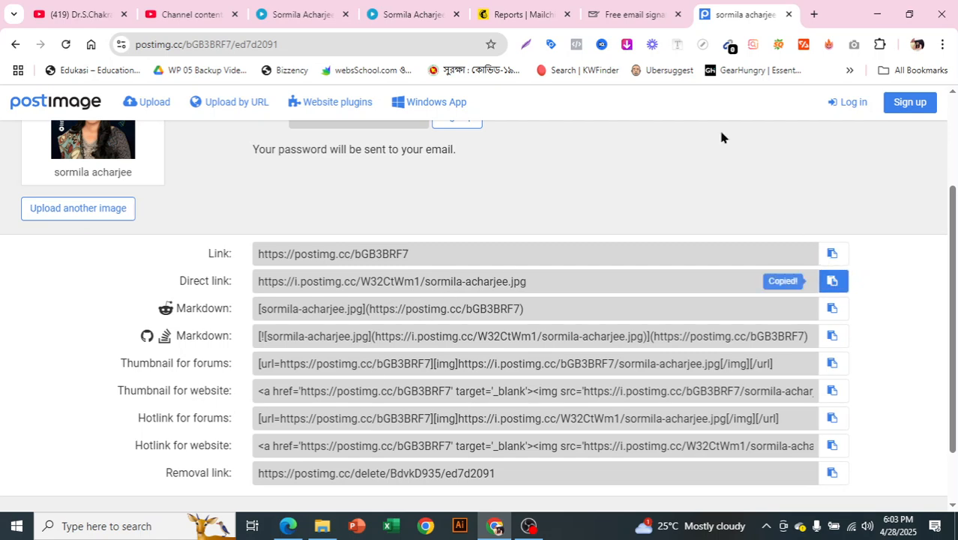
click(628, 15)
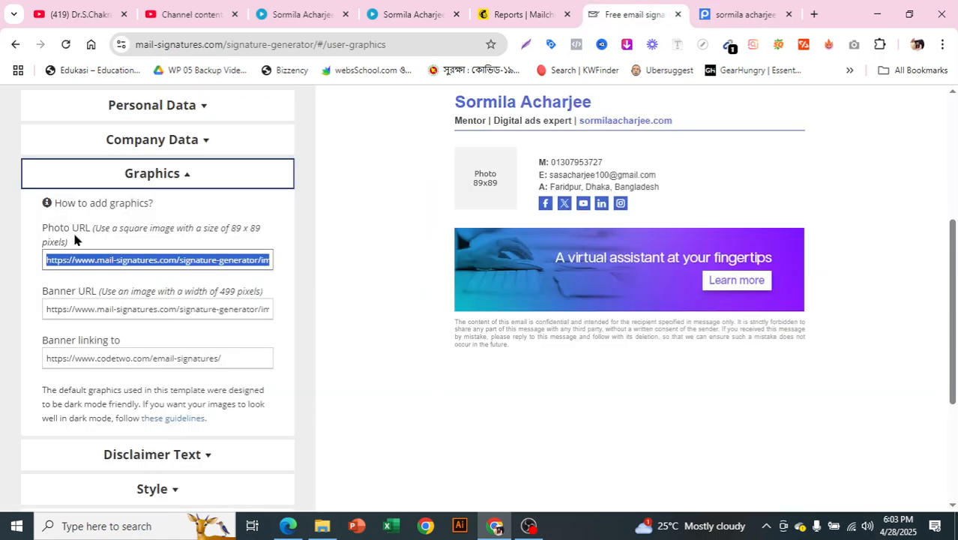
key(BackSpace)
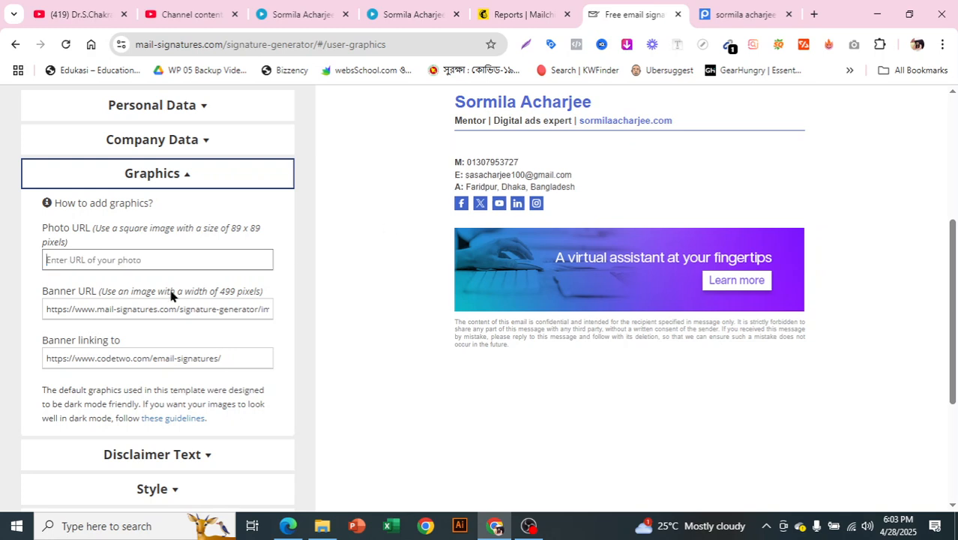
key(ctrl+v)
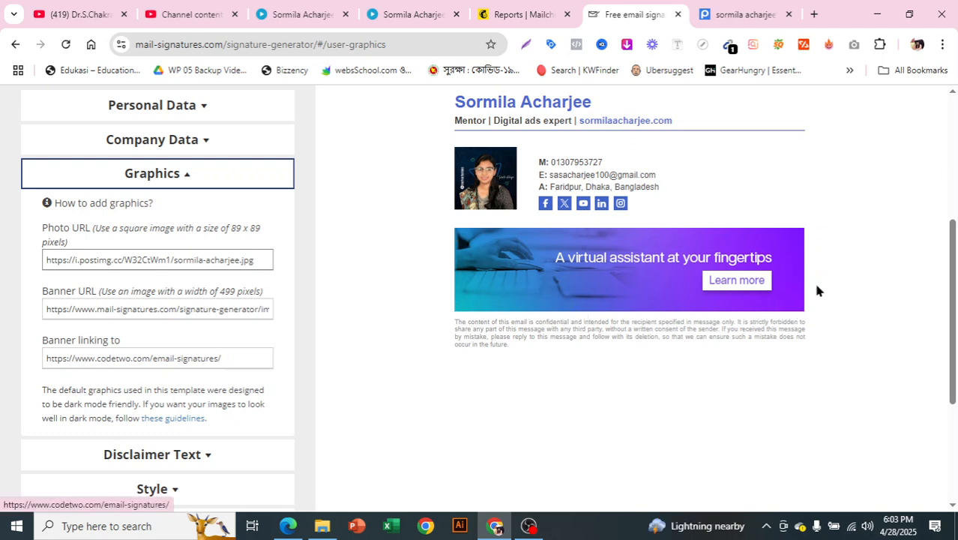
Step: Delete the default Banner URL
triple_click(199, 315)
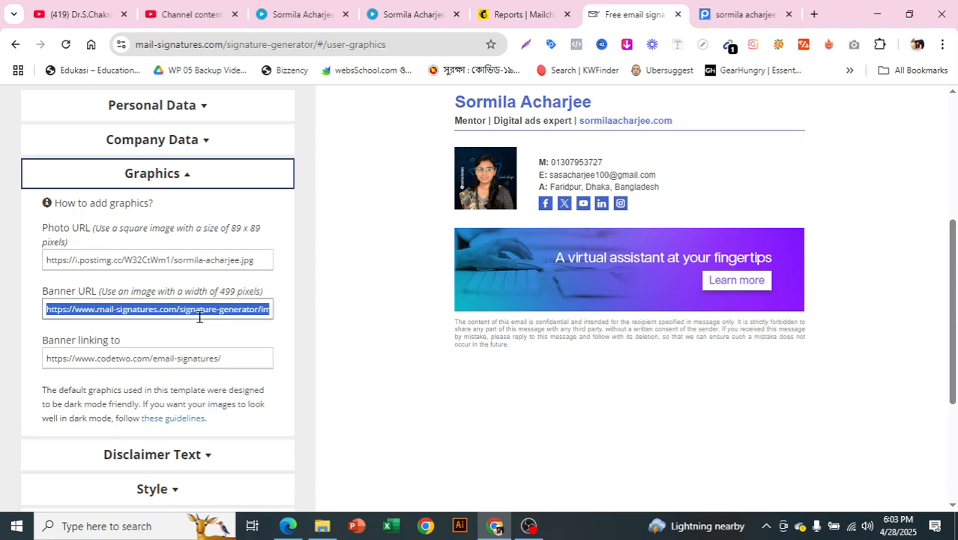
click(749, 14)
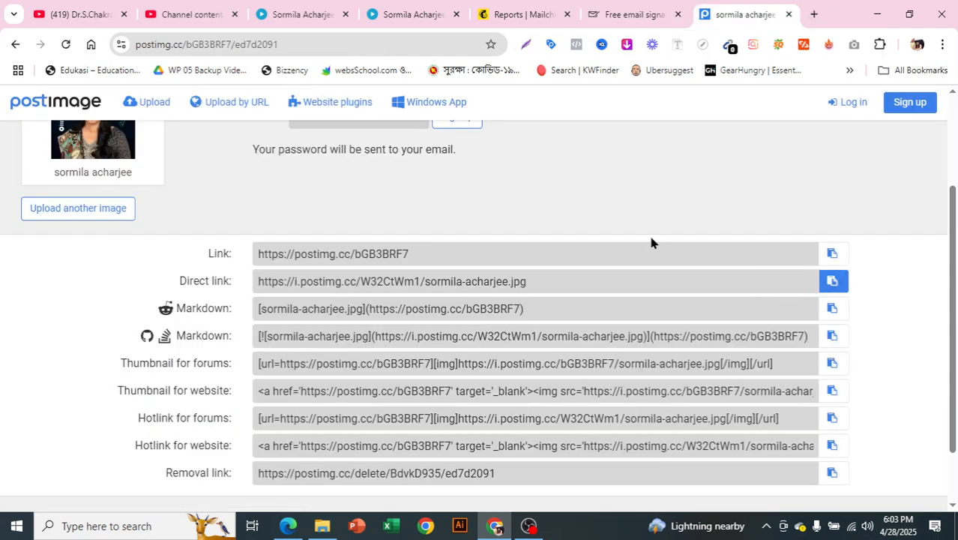
scroll(285, 241, up, 1)
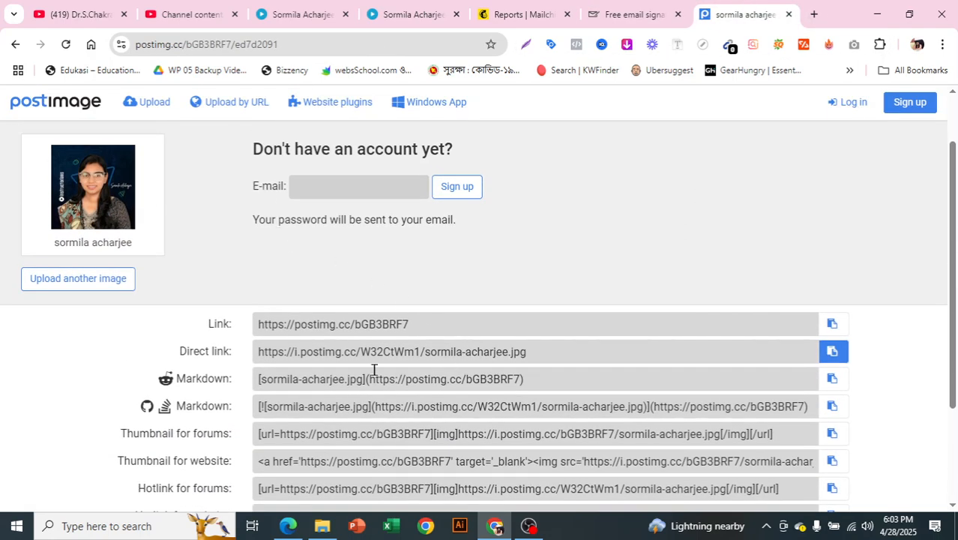
click(634, 9)
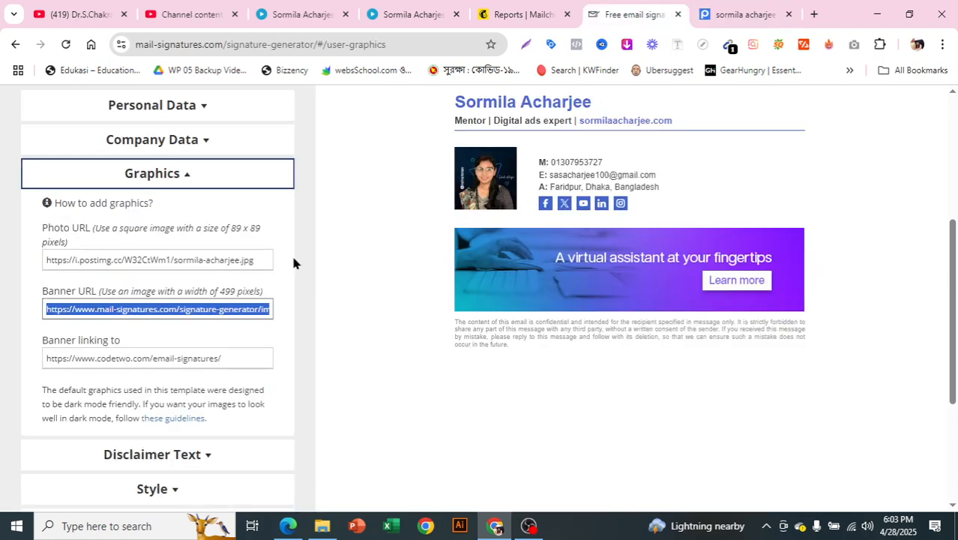
key(BackSpace)
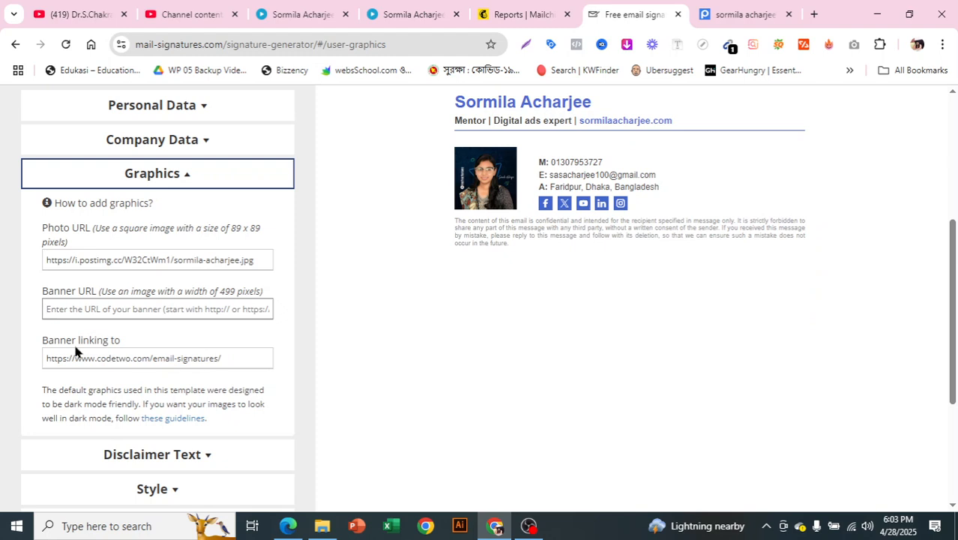
Step: Clear the Banner linking to field so no banner link remains
triple_click(234, 355)
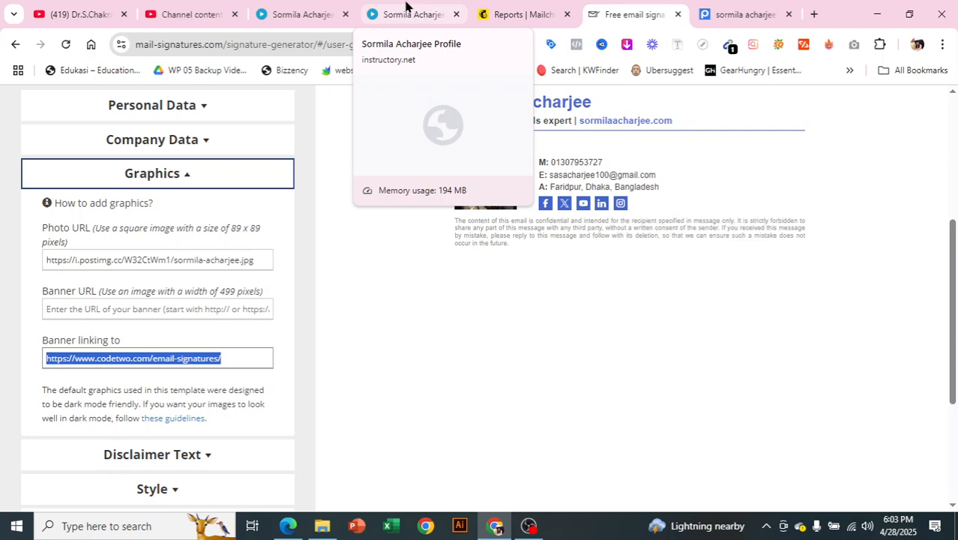
click(406, 6)
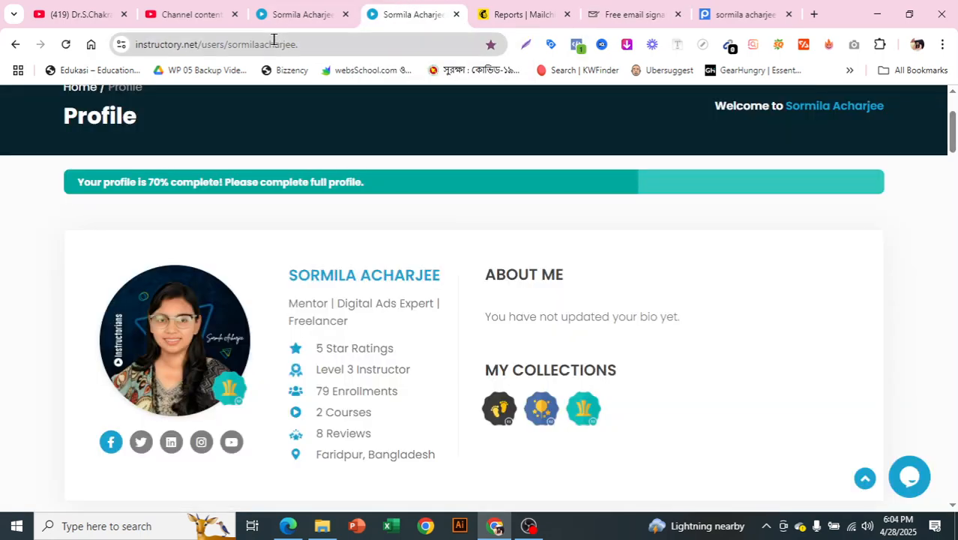
click(272, 39)
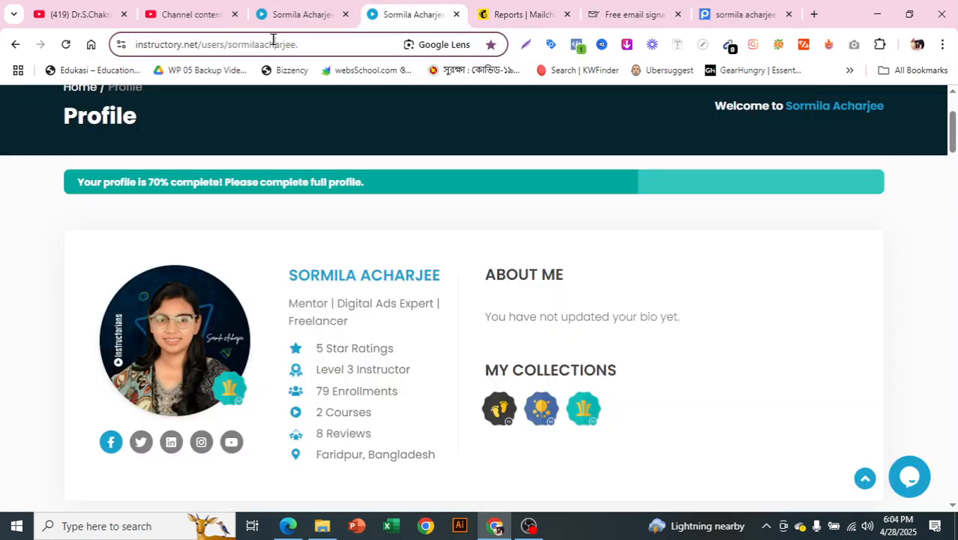
scroll(404, 246, up, 2)
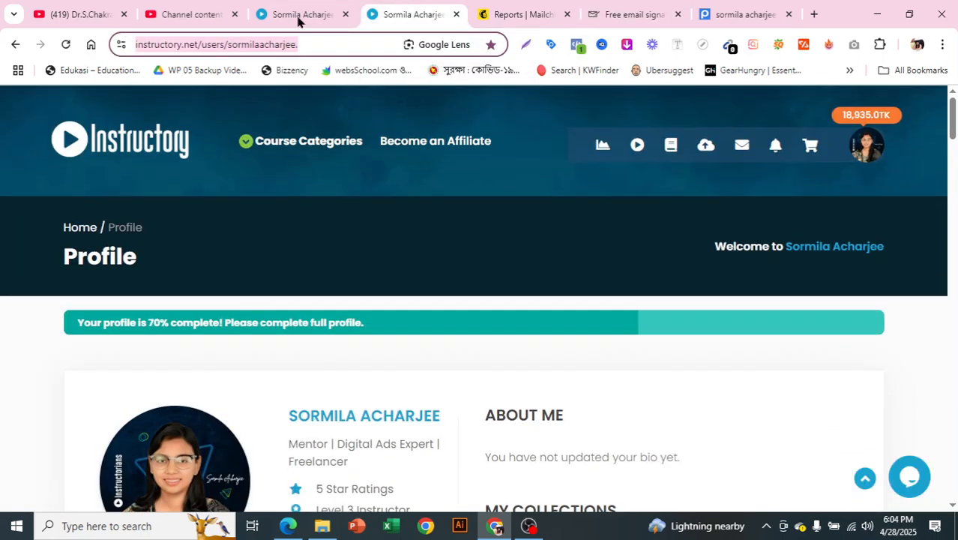
click(298, 16)
click(778, 8)
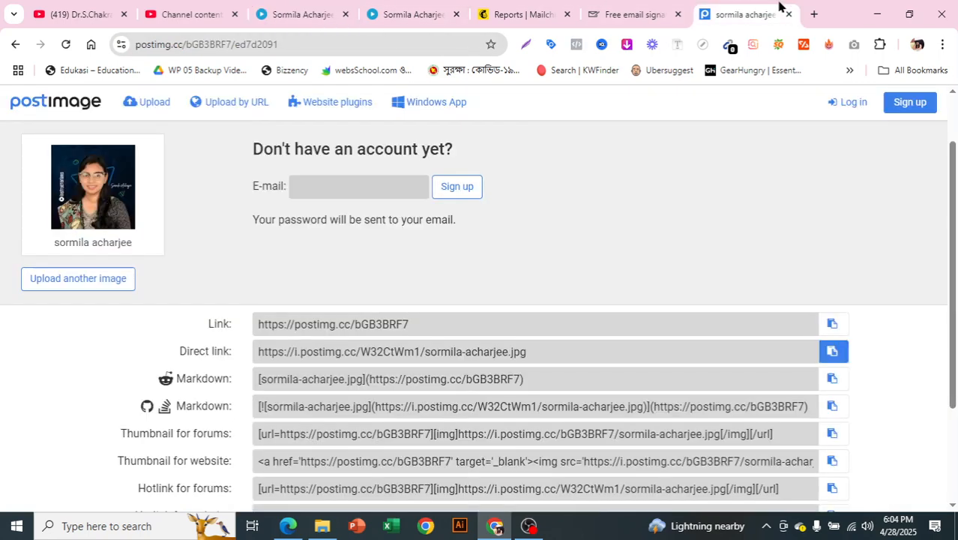
click(648, 9)
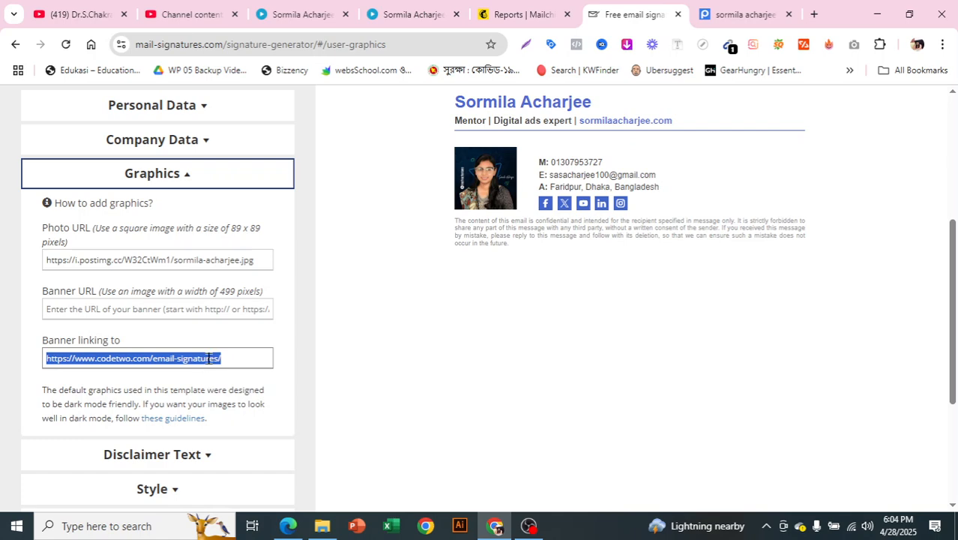
key(BackSpace)
scroll(210, 356, up, 2)
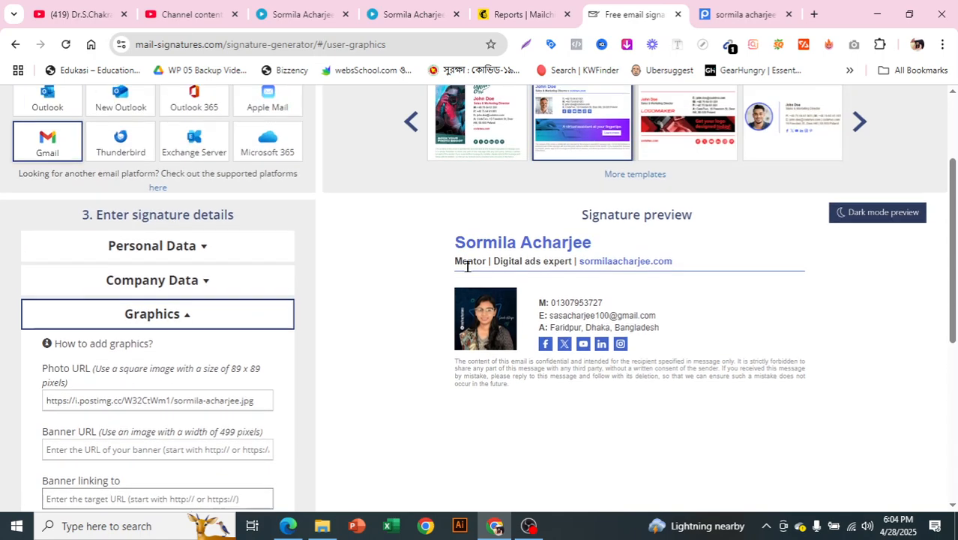
scroll(345, 345, down, 2)
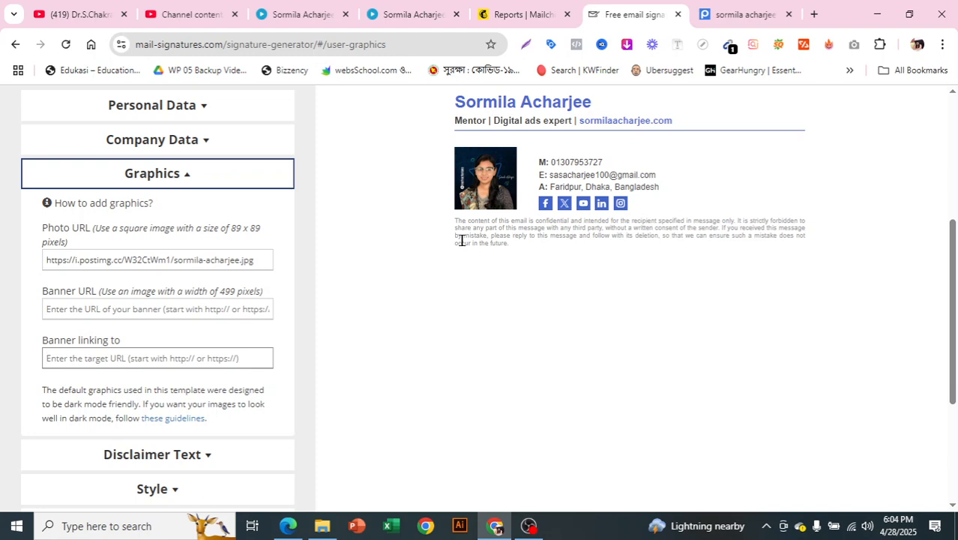
Step: Erase the confidentiality disclaimer from the Disclaimer Text box and confirm the box is now empty
click(185, 176)
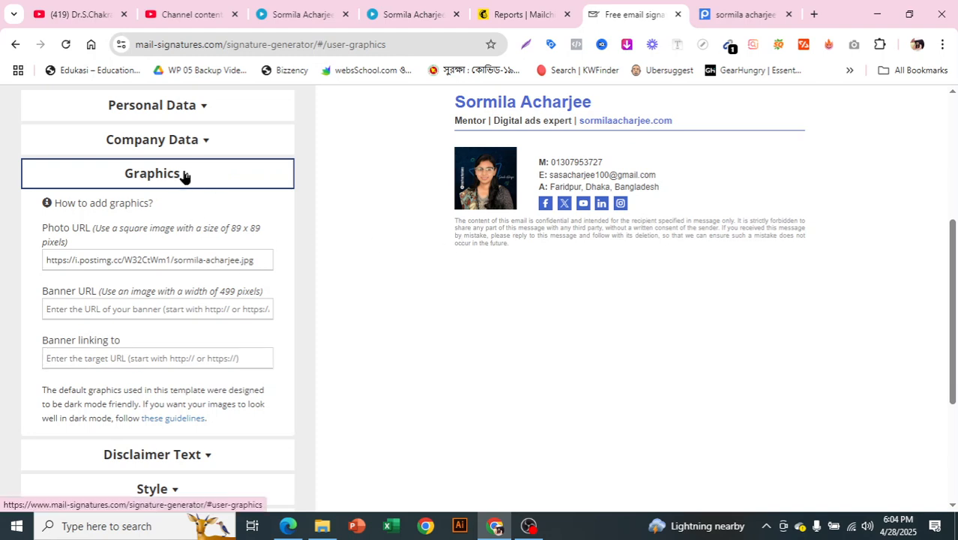
click(185, 219)
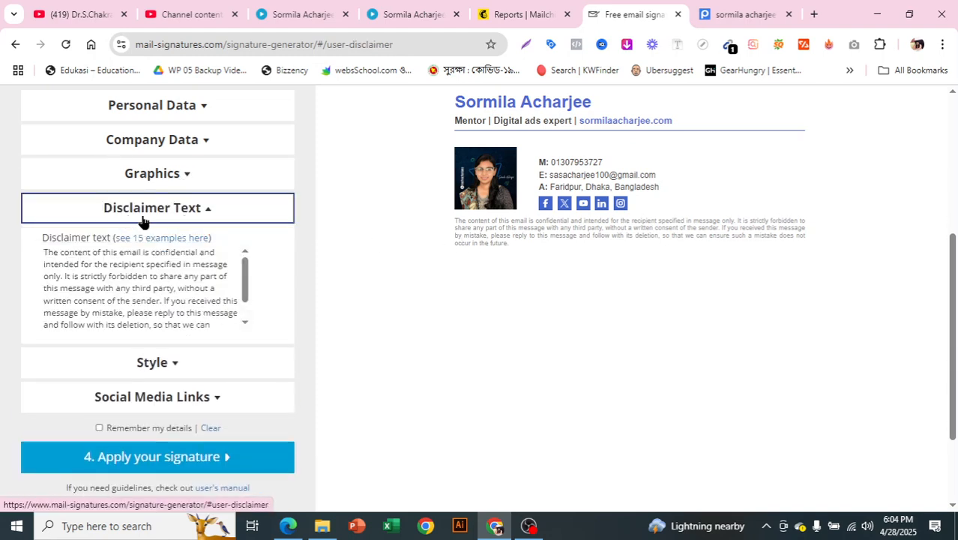
triple_click(487, 239)
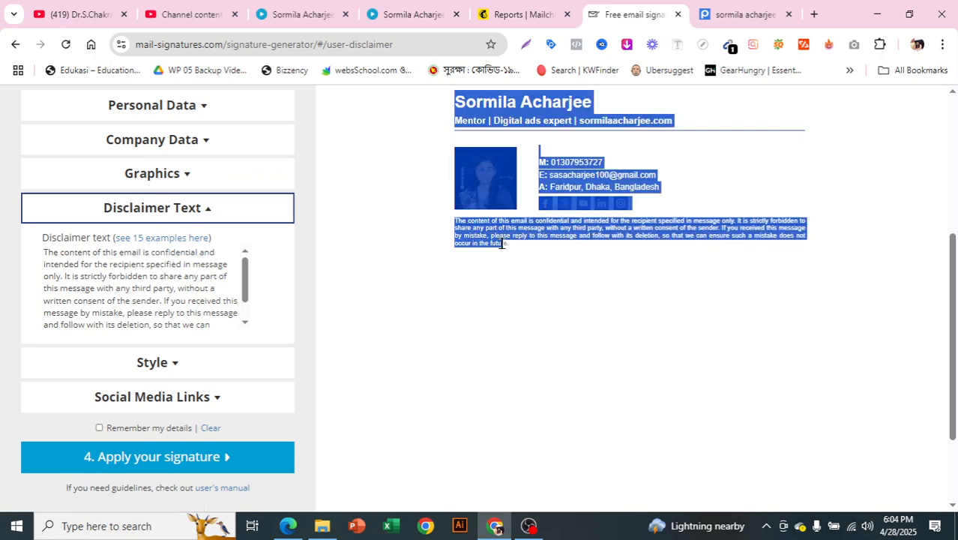
click(505, 244)
mouse_move(506, 244)
mouse_down()
mouse_move(445, 220)
mouse_move(454, 219)
mouse_up()
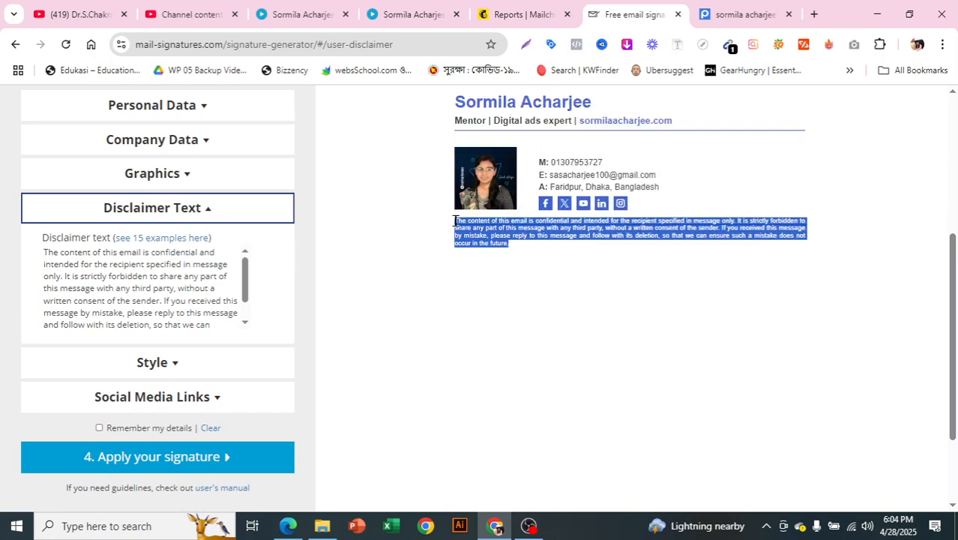
click(410, 253)
triple_click(87, 306)
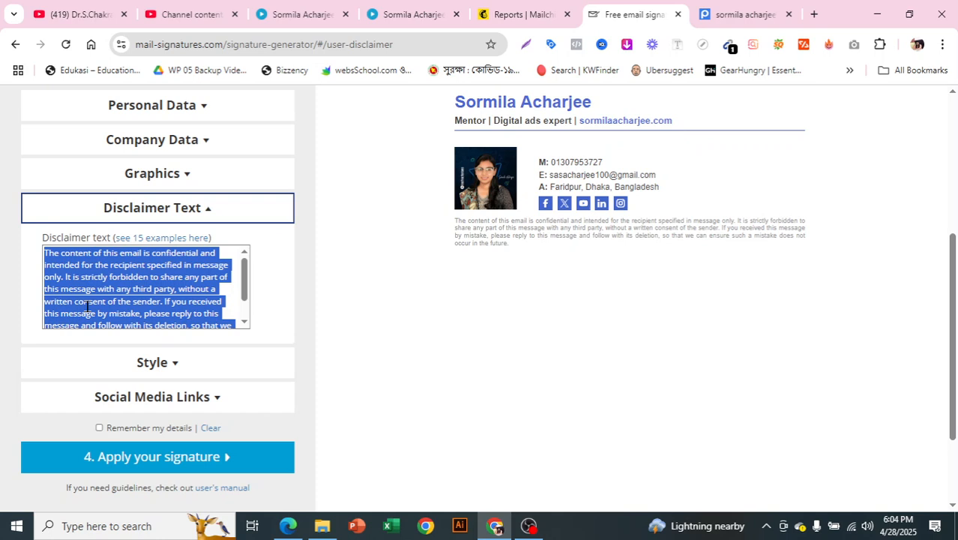
key(BackSpace)
click(137, 208)
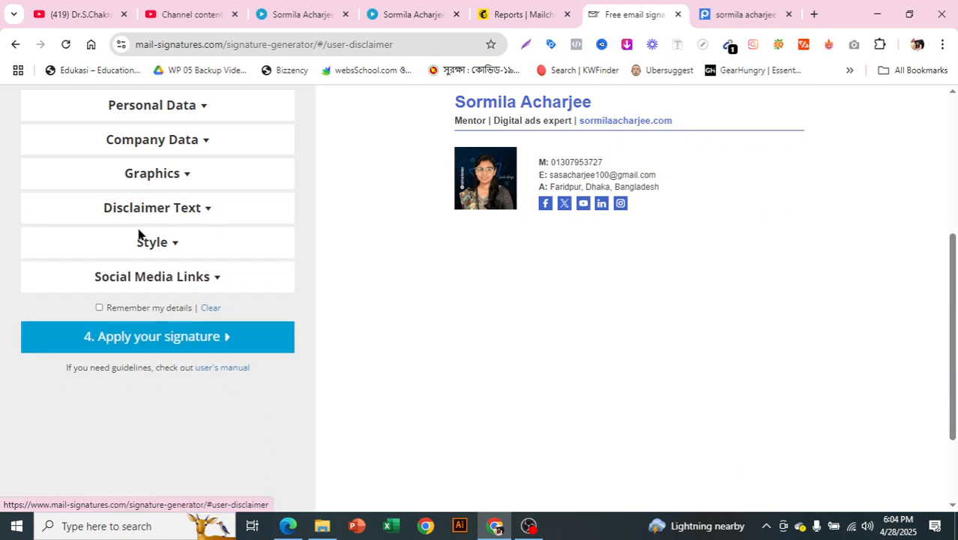
click(153, 249)
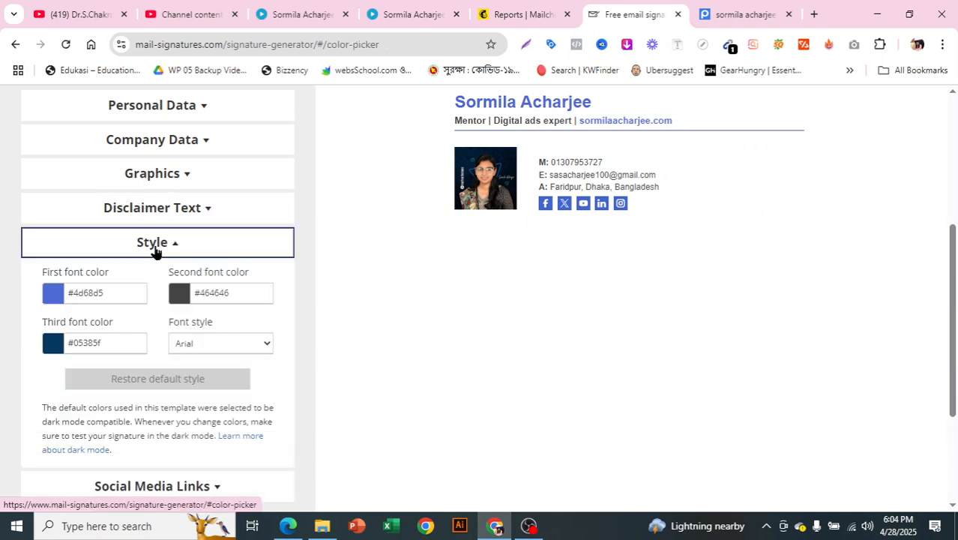
click(184, 216)
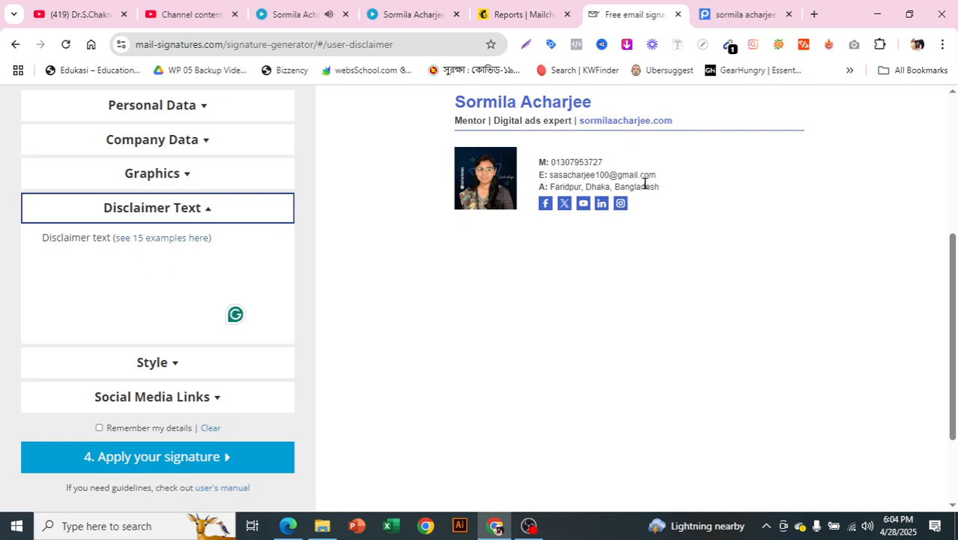
Step: In Style, change the second font colour to dark red #be0c0c
click(218, 214)
click(201, 248)
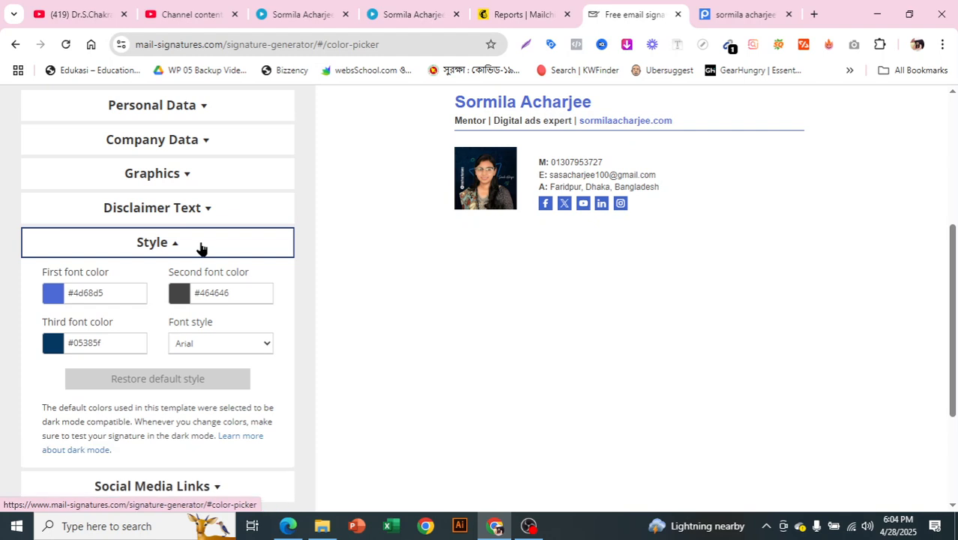
scroll(480, 202, up, 2)
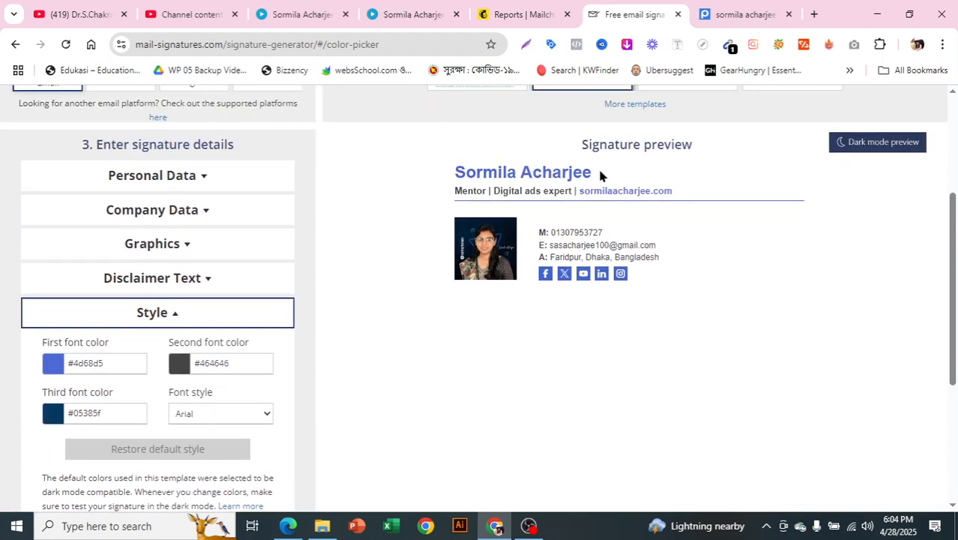
scroll(187, 298, down, 1)
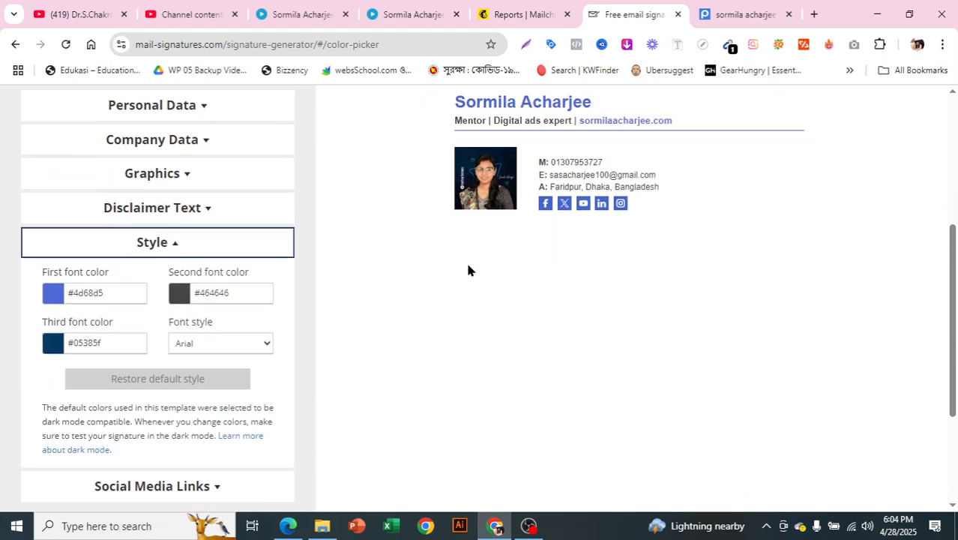
click(188, 301)
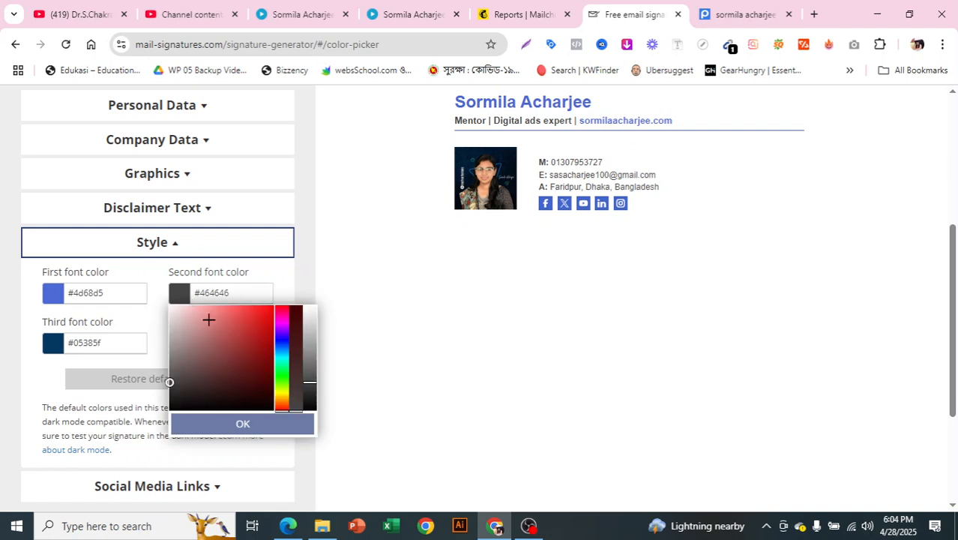
drag(192, 402, 183, 414)
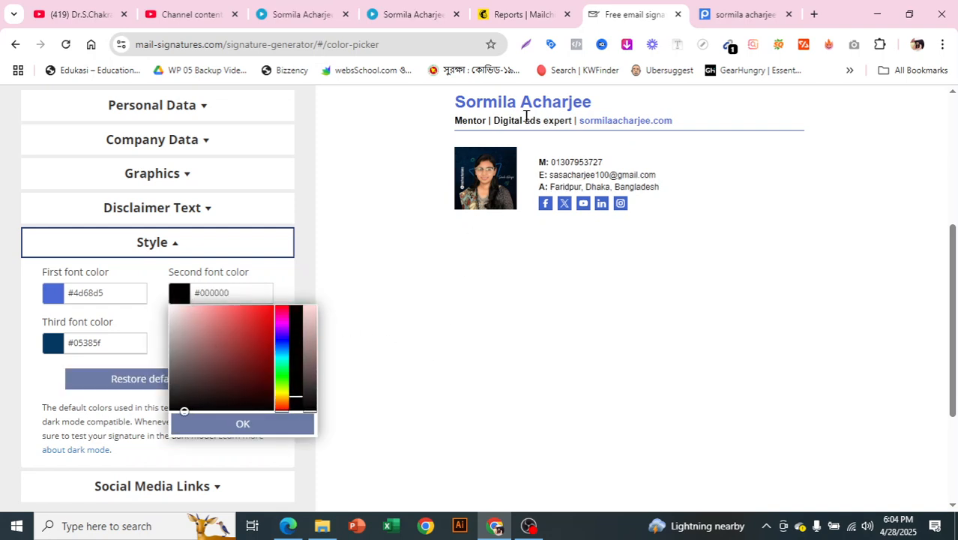
click(268, 332)
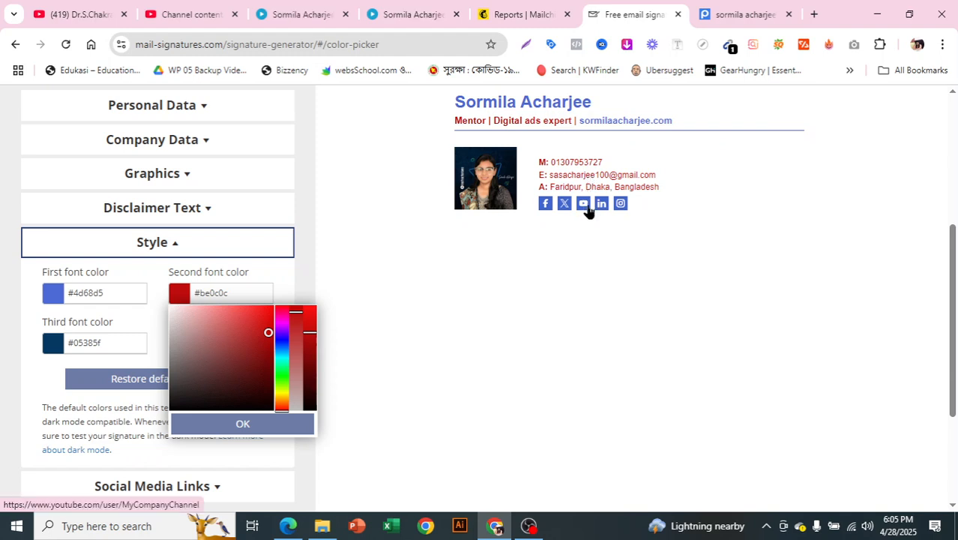
click(172, 177)
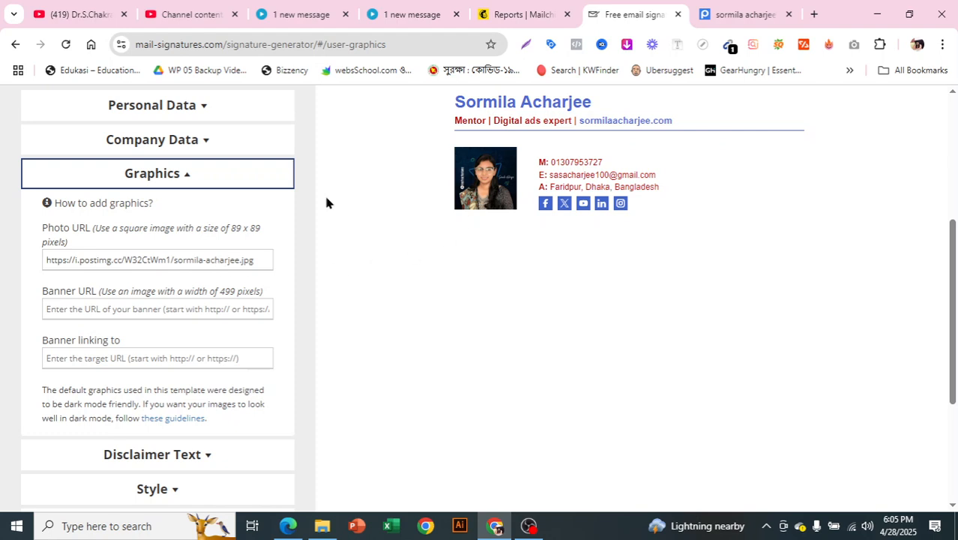
Step: Set the second font colour back to black #000000 in the Style settings
click(191, 175)
click(191, 208)
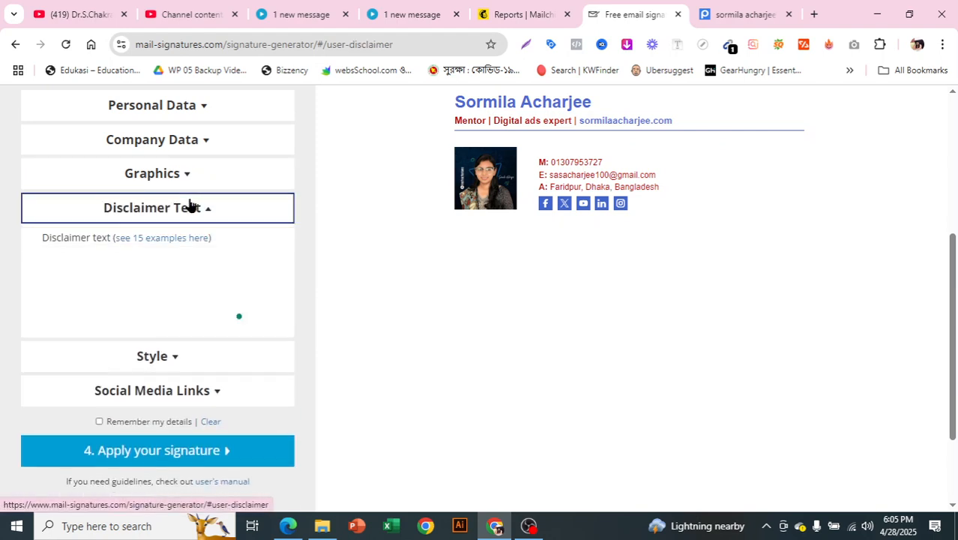
click(189, 211)
click(195, 247)
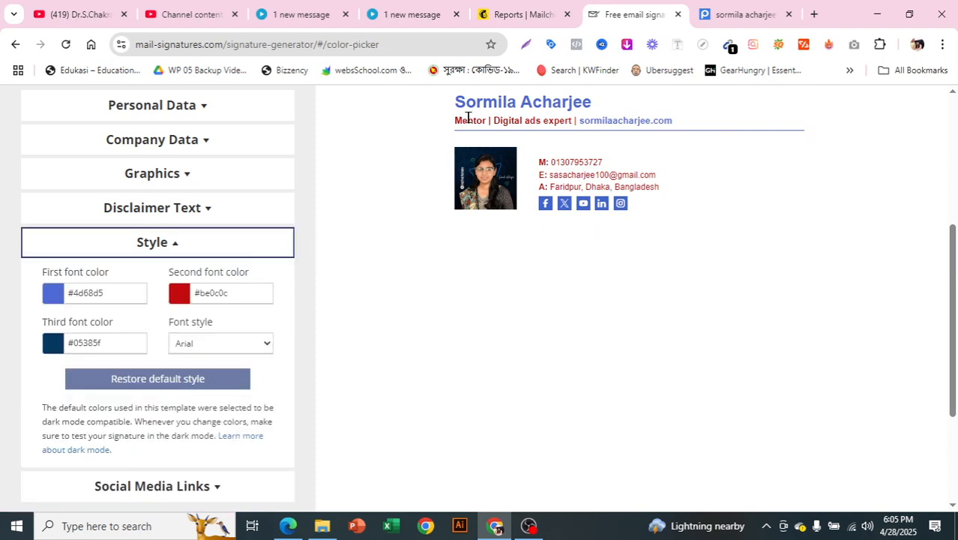
click(187, 294)
mouse_move(267, 332)
mouse_down()
mouse_move(186, 379)
mouse_move(154, 423)
mouse_up()
click(223, 246)
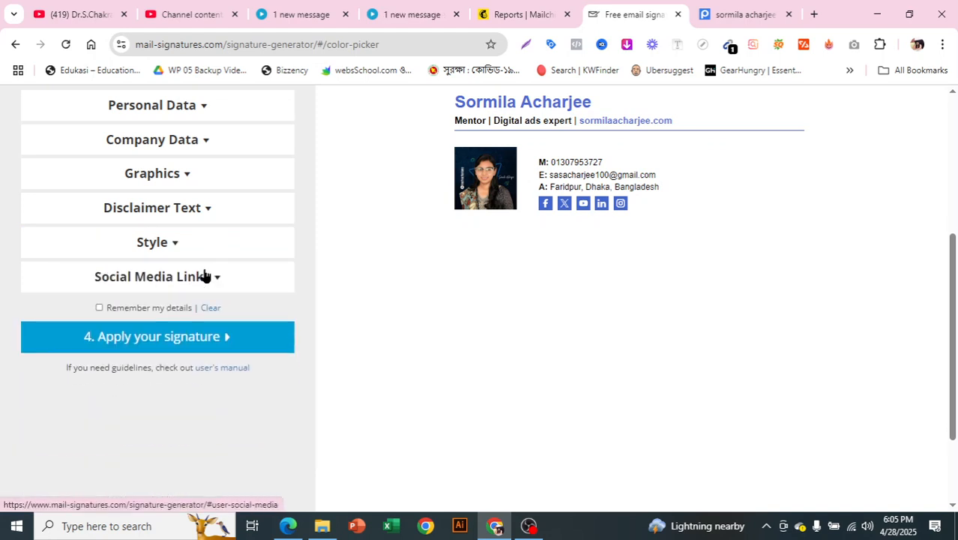
click(206, 275)
scroll(214, 278, down, 1)
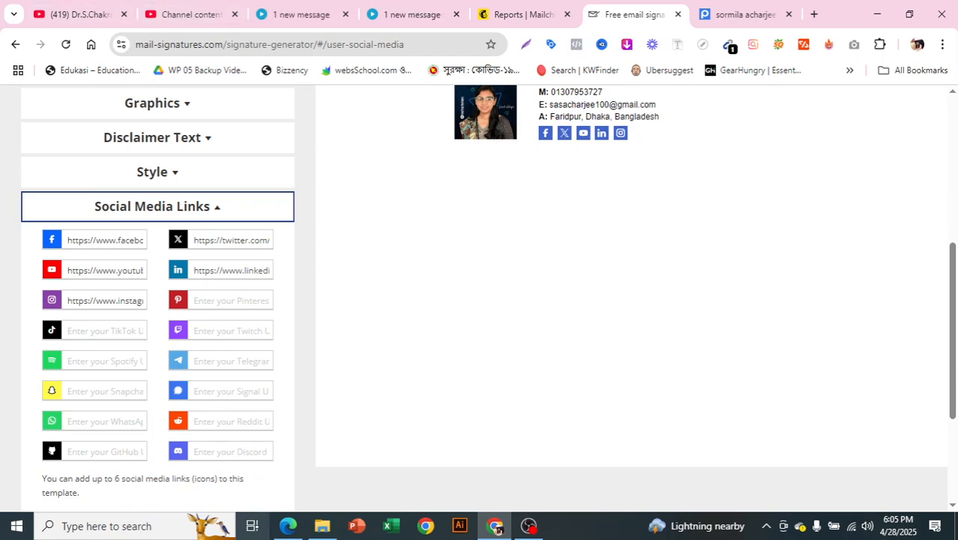
click(288, 525)
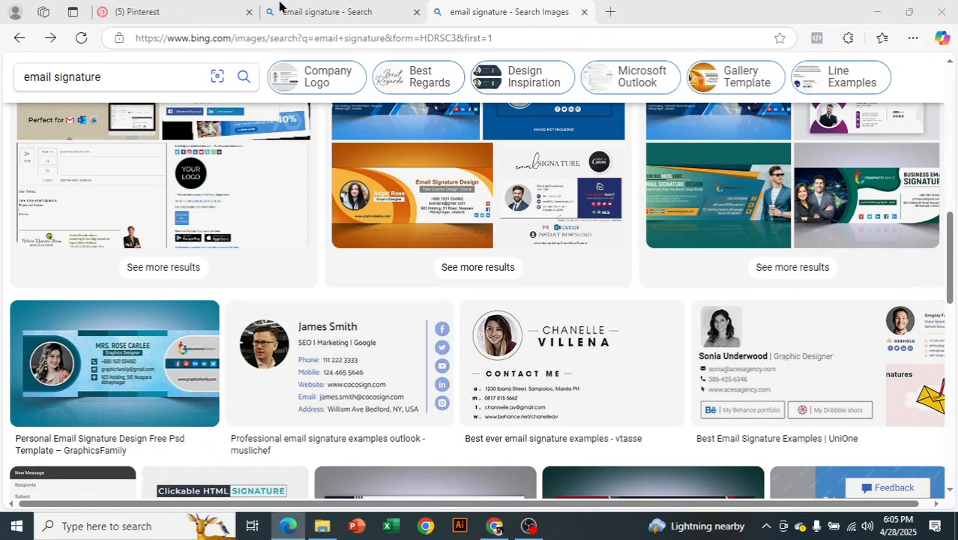
Step: Load facebook.com in a new Edge tab and close the email signature search tab
key(ctrl+t)
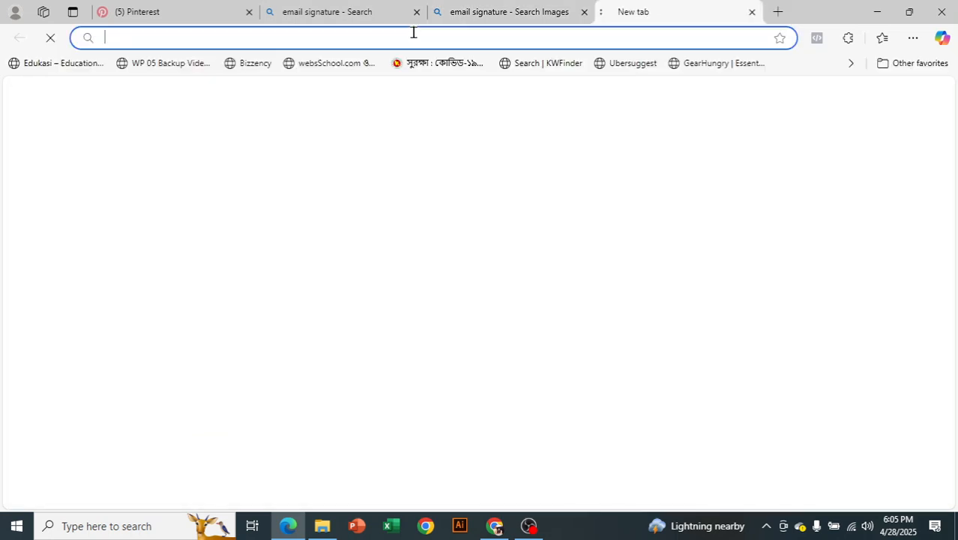
text(fac)
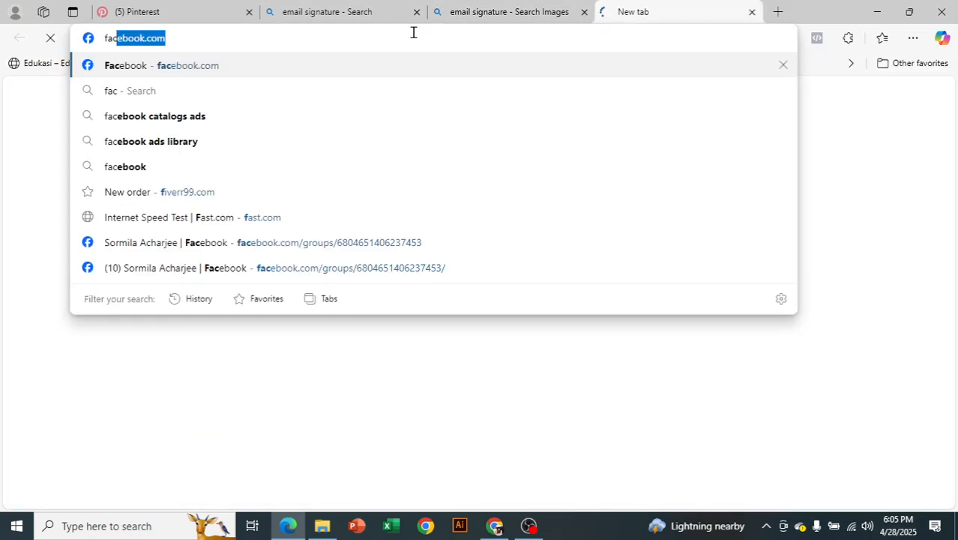
key(Return)
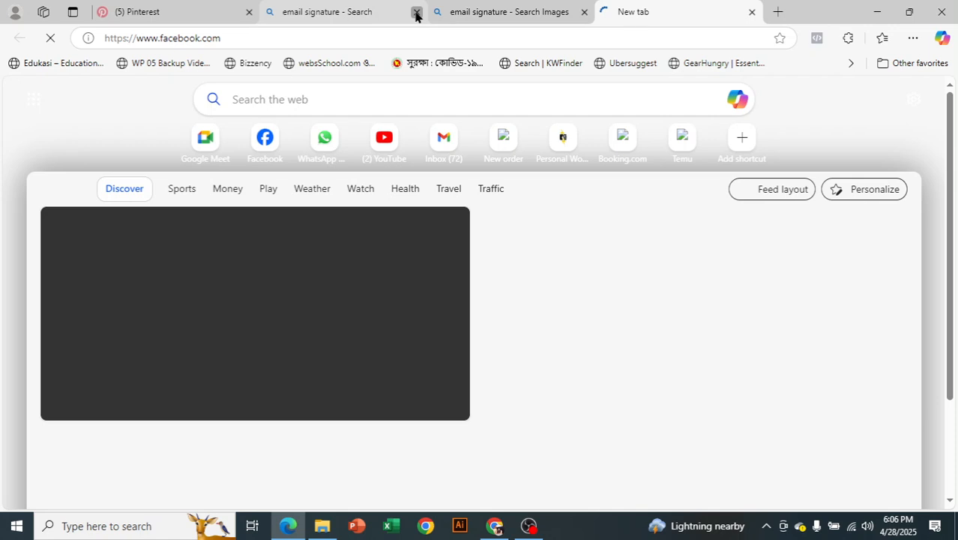
click(416, 12)
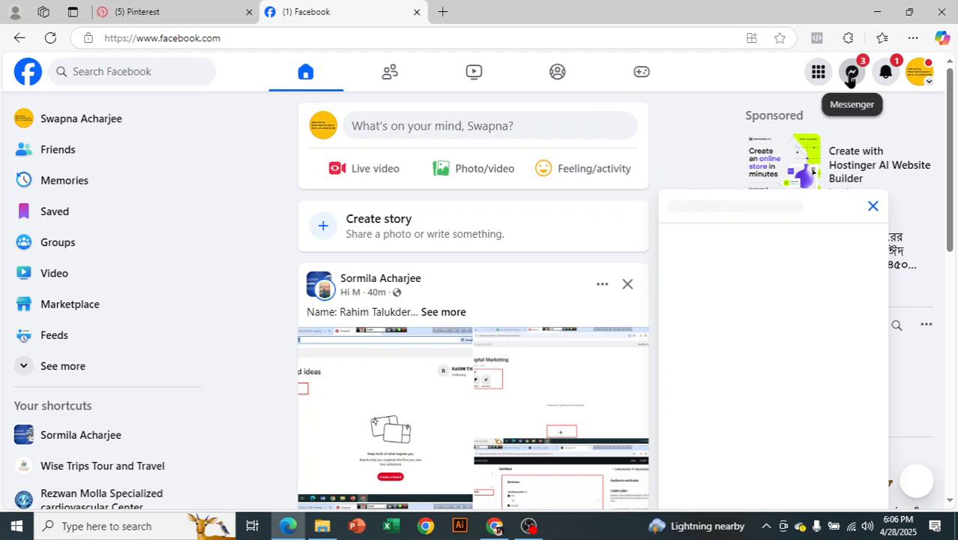
Step: Open the friend's profile from the Messenger chat and copy its web address
click(850, 78)
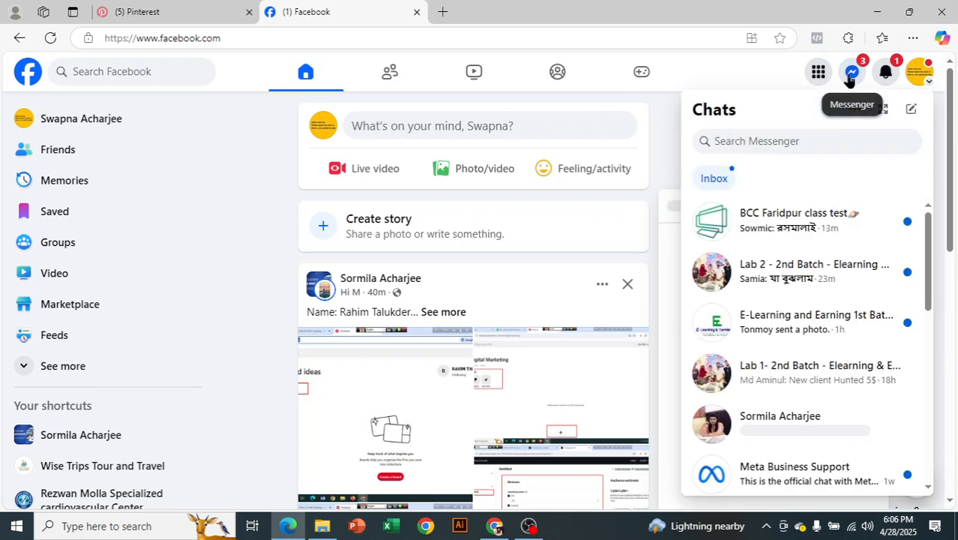
click(785, 422)
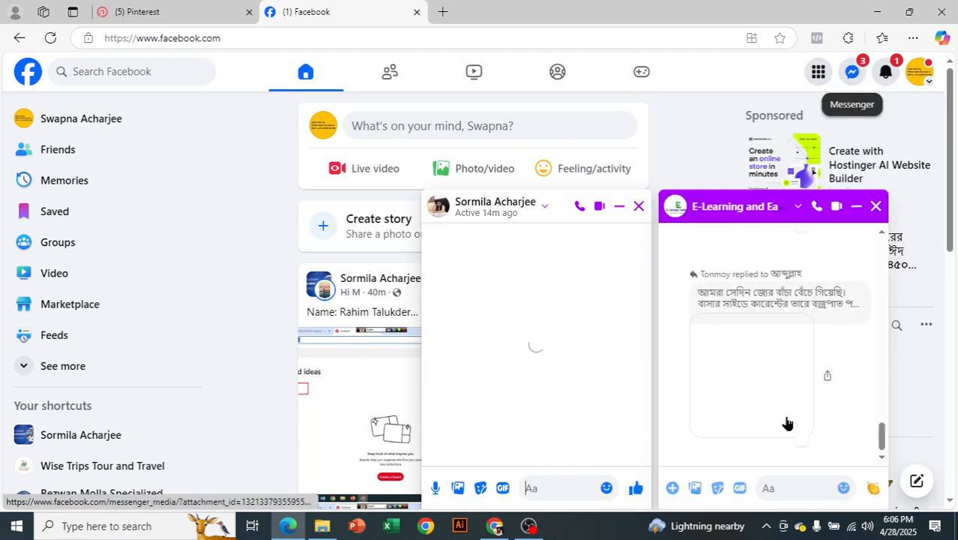
click(493, 207)
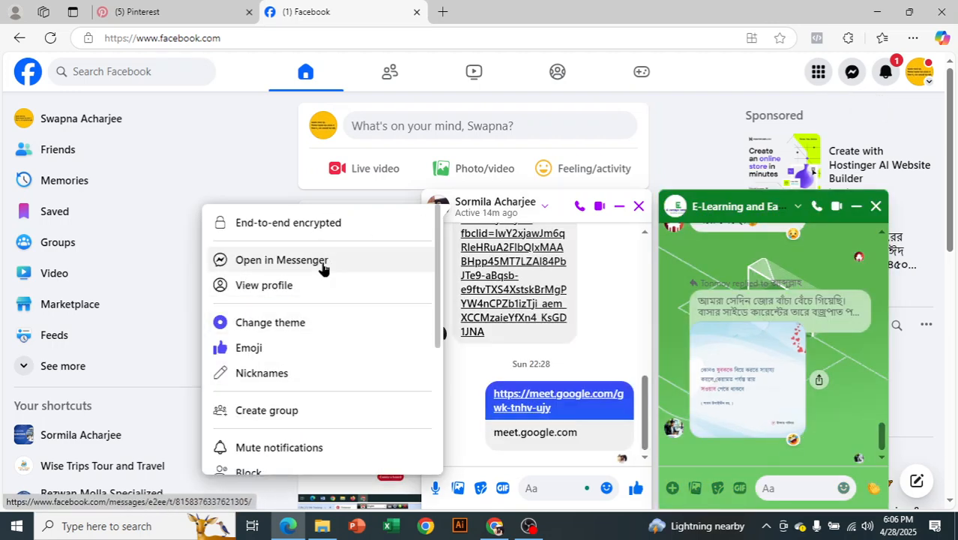
click(295, 291)
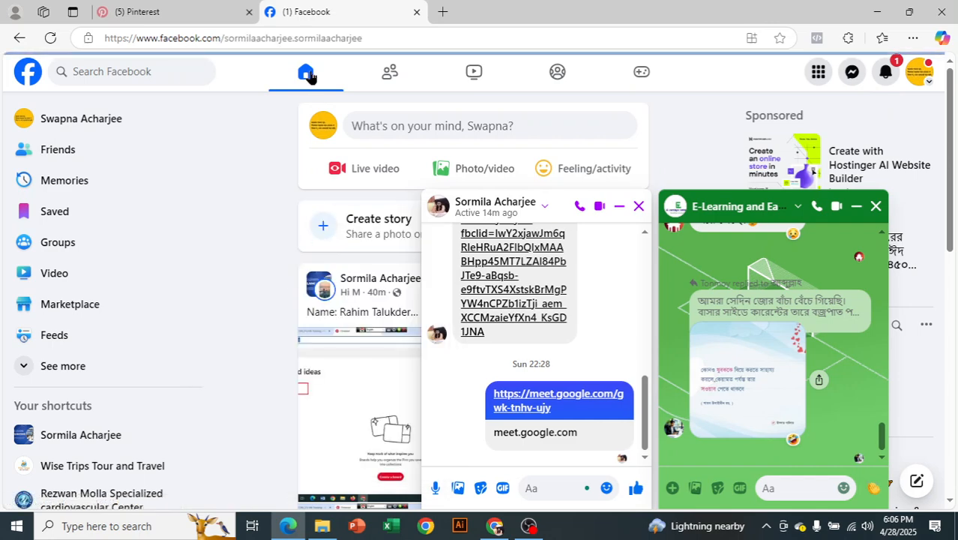
click(296, 33)
right_click(296, 32)
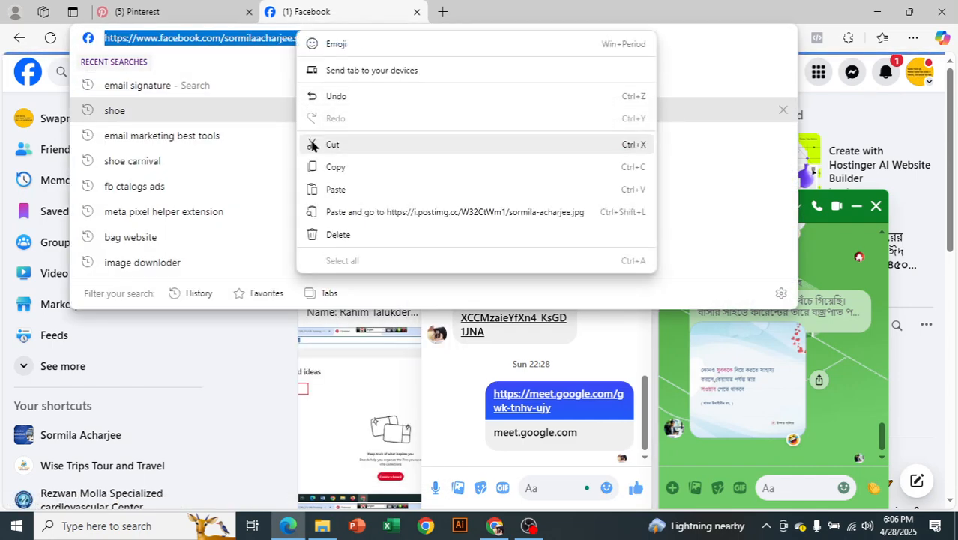
click(321, 168)
key(Escape)
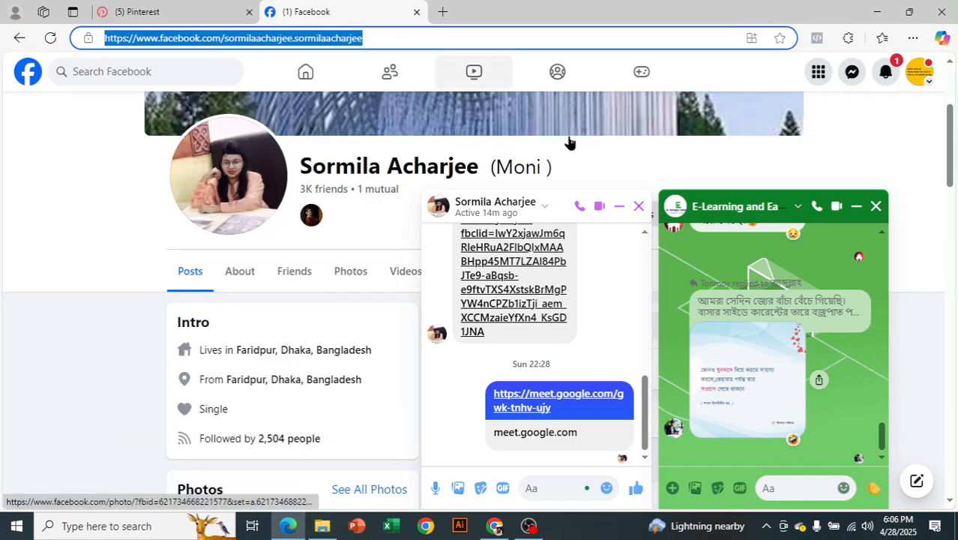
Step: Close both chat windows, copy the profile address again, and return to Chrome
click(641, 209)
click(641, 209)
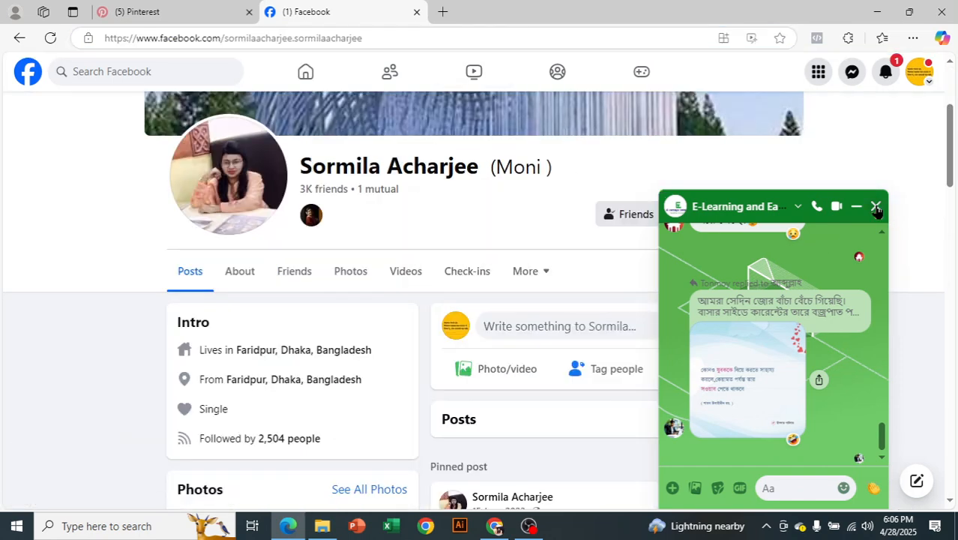
click(874, 206)
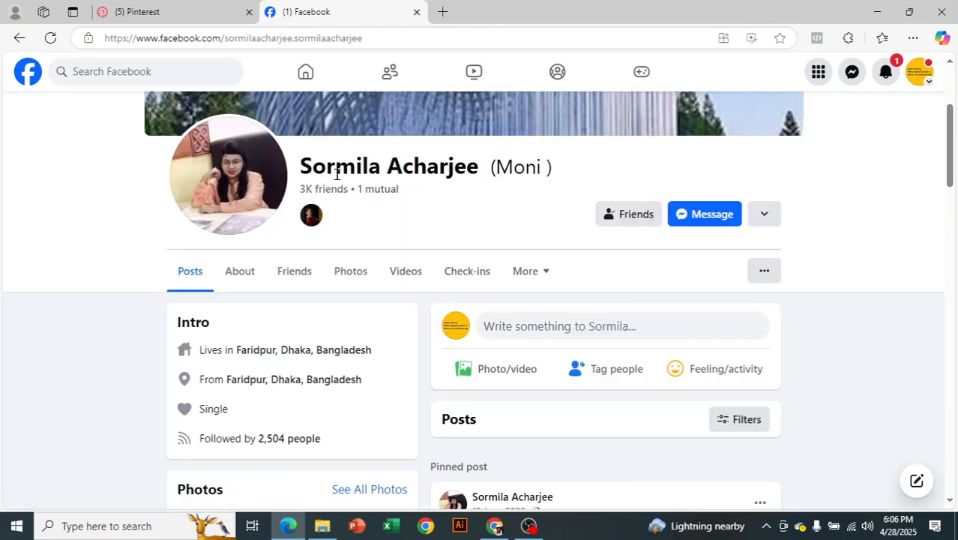
click(231, 36)
right_click(233, 38)
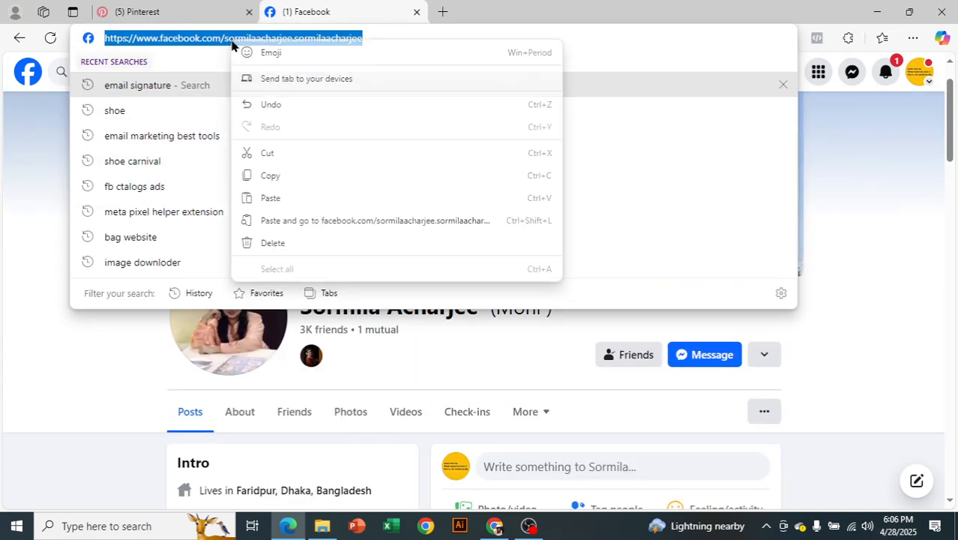
click(262, 177)
click(892, 262)
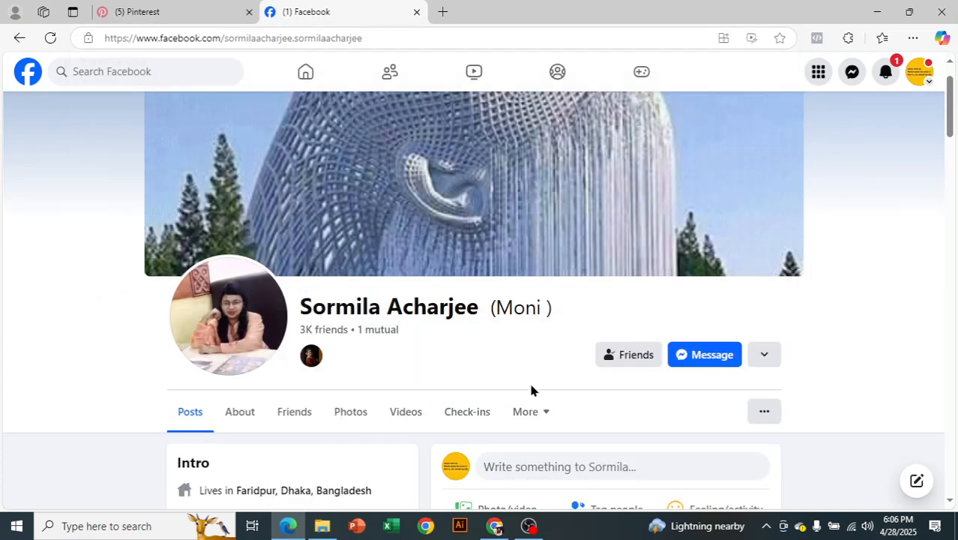
click(495, 527)
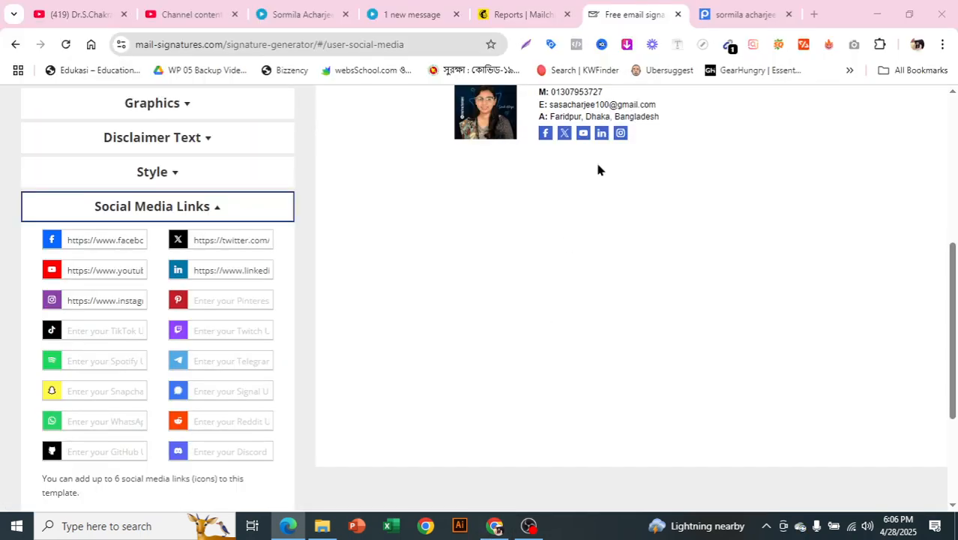
Step: Replace the old Facebook link with the copied profile address
click(104, 237)
key(BackSpace)
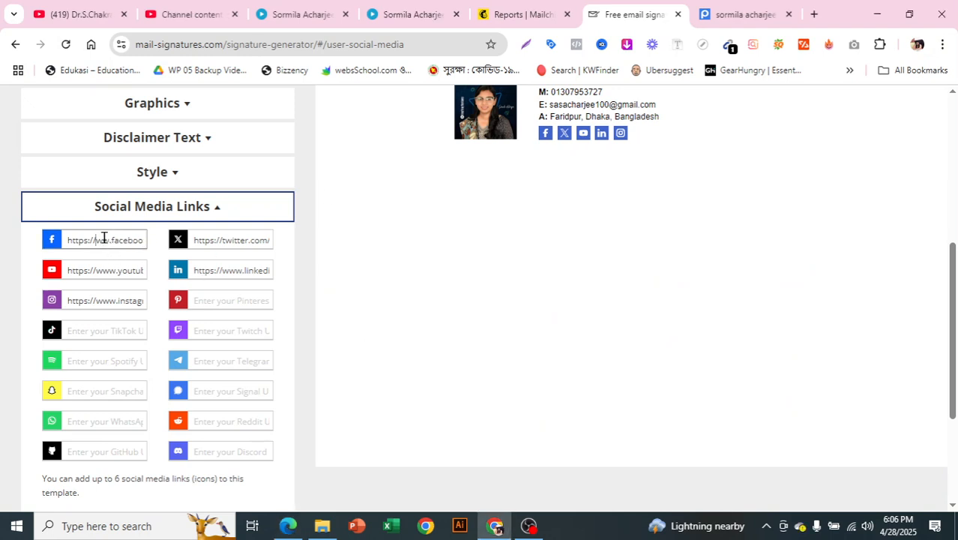
key(ctrl+a)
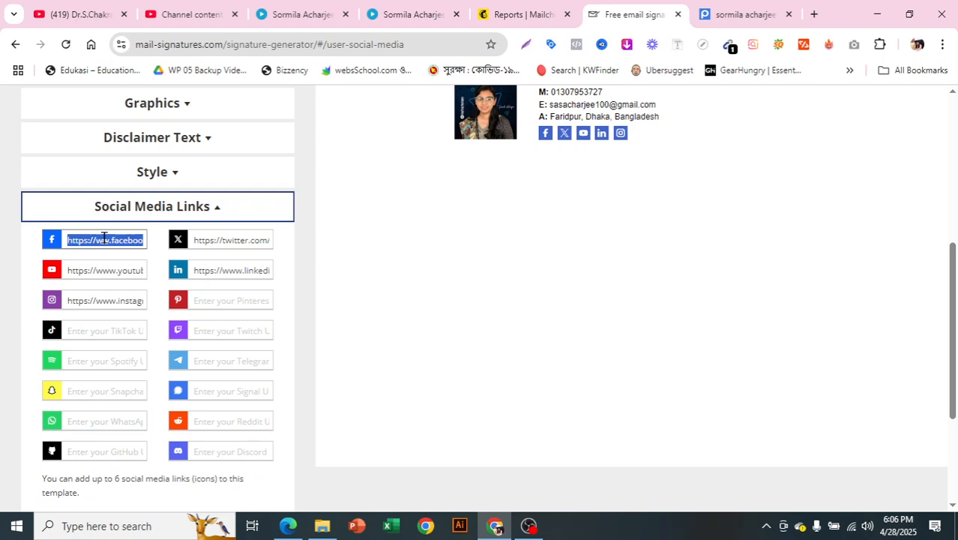
key(BackSpace)
key(ctrl+v)
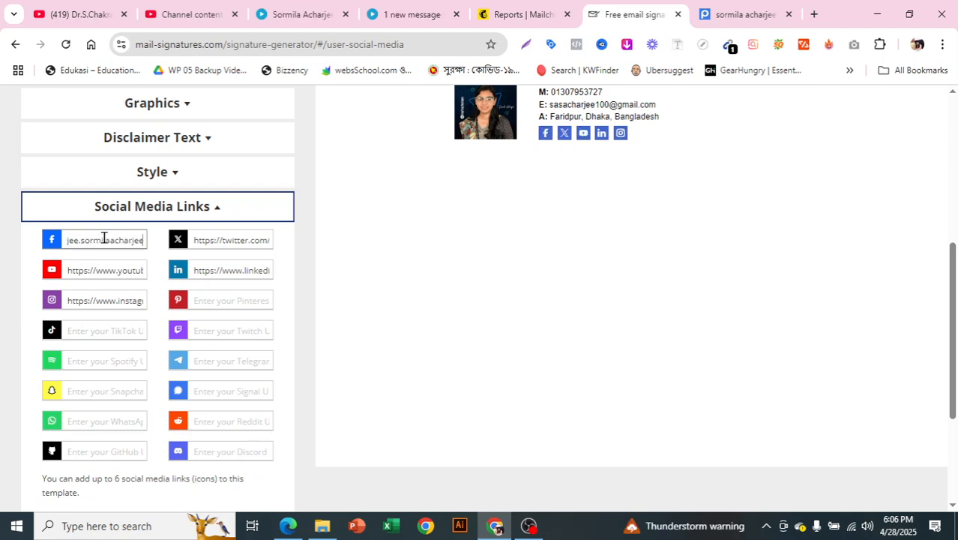
Step: Verify the preview's Facebook icon opens the profile, then collapse Social Media Links
scroll(345, 340, up, 2)
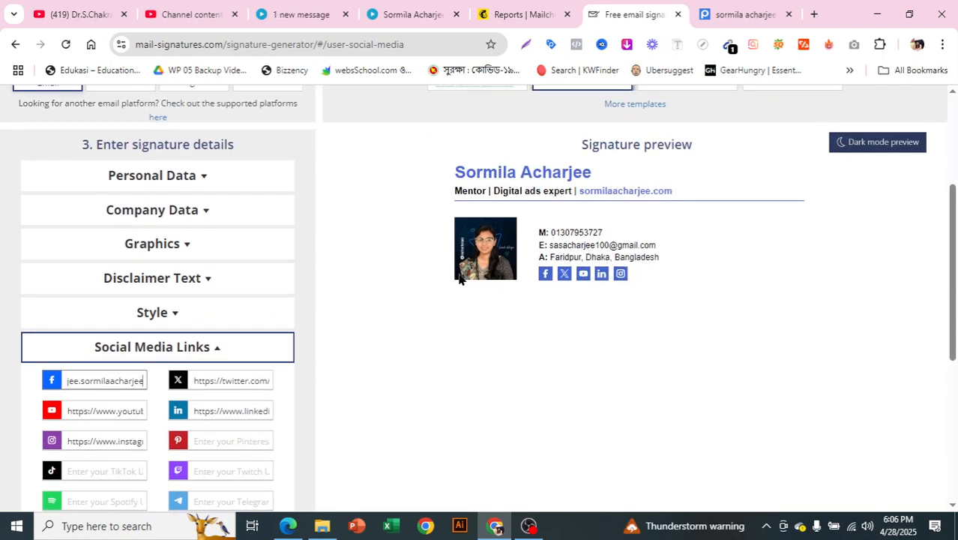
click(543, 276)
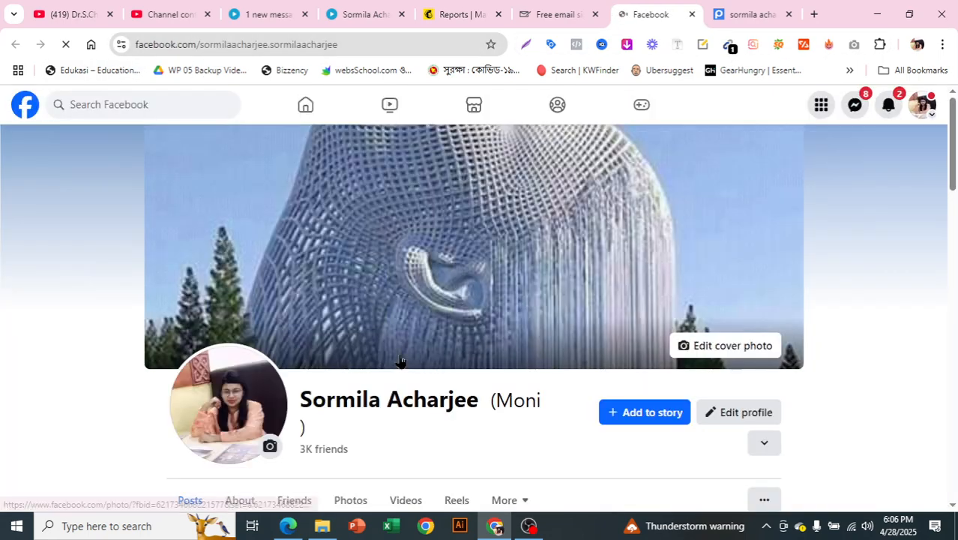
scroll(400, 361, down, 3)
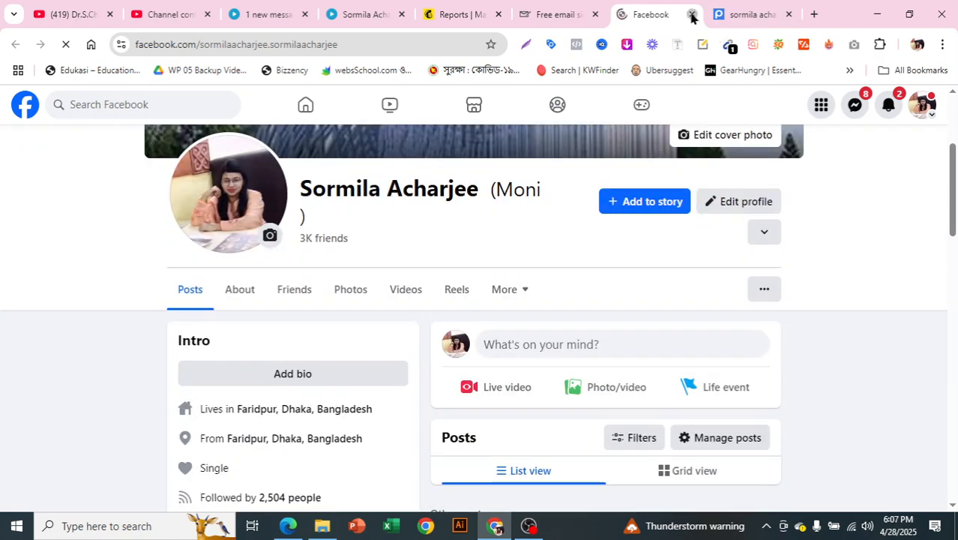
key(ctrl+w)
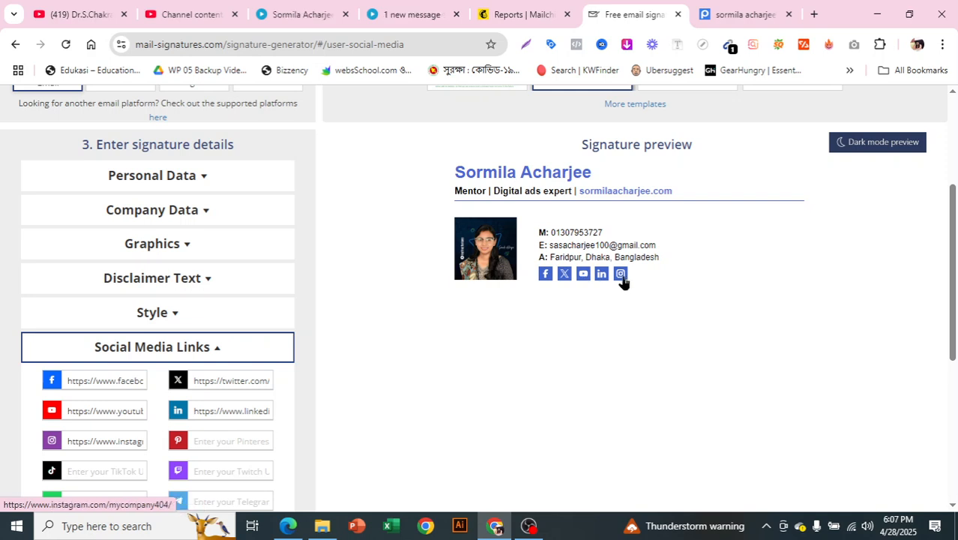
scroll(274, 362, down, 2)
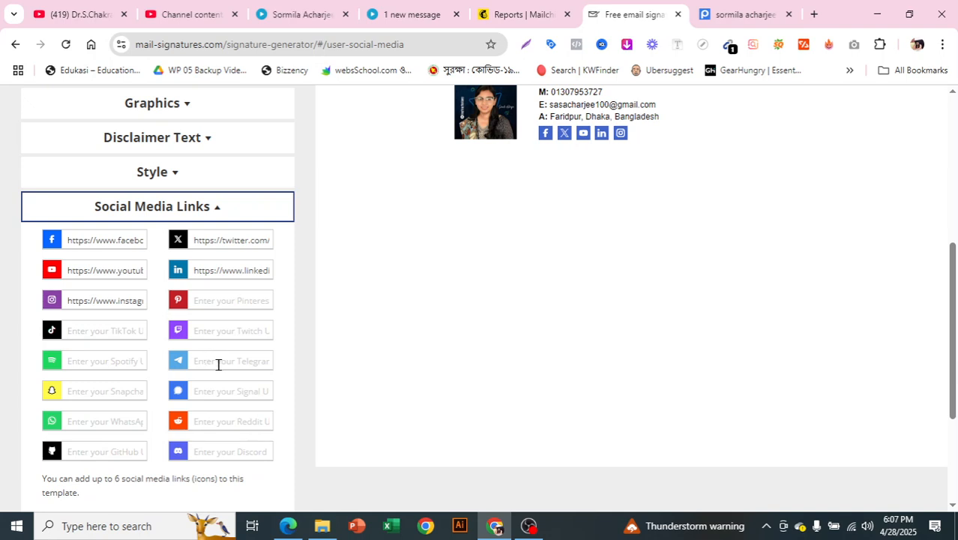
scroll(217, 363, down, 1)
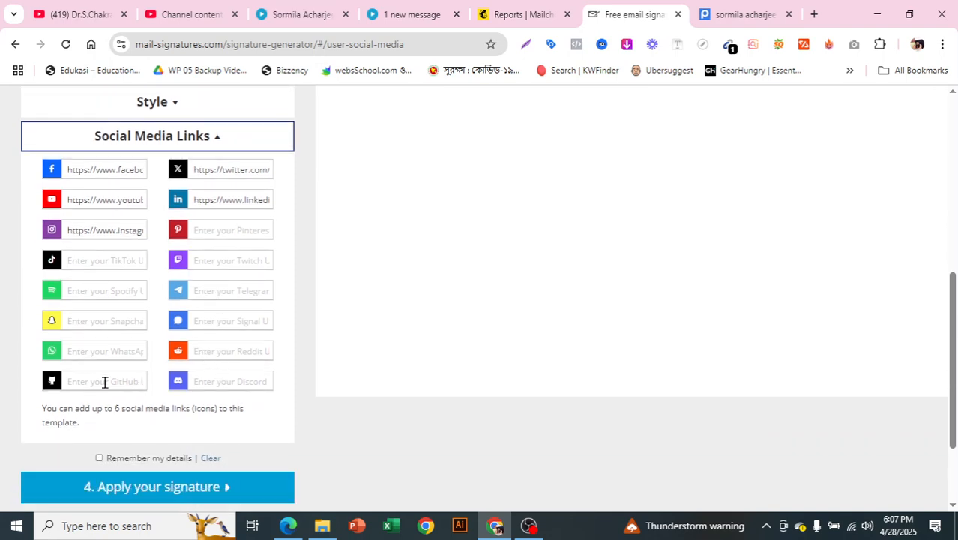
scroll(249, 365, up, 1)
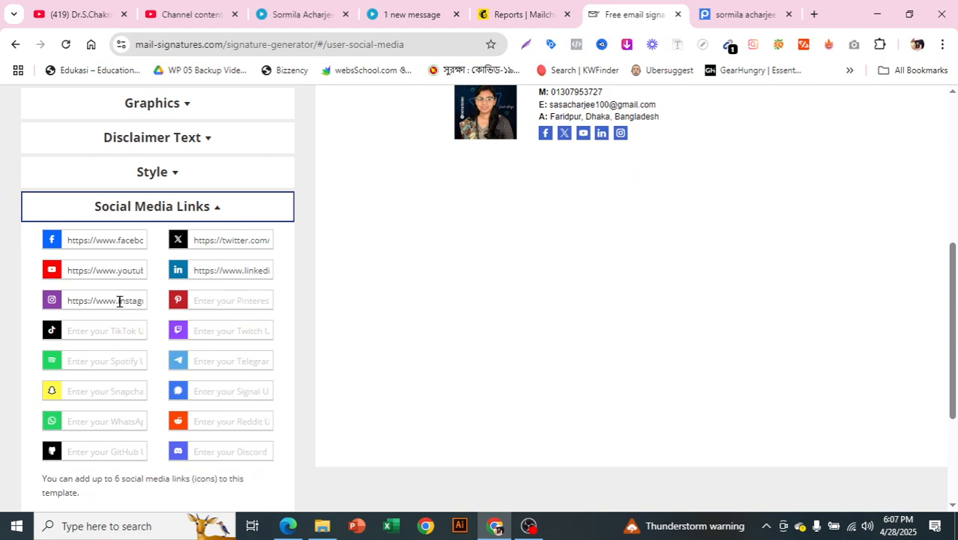
scroll(440, 254, up, 1)
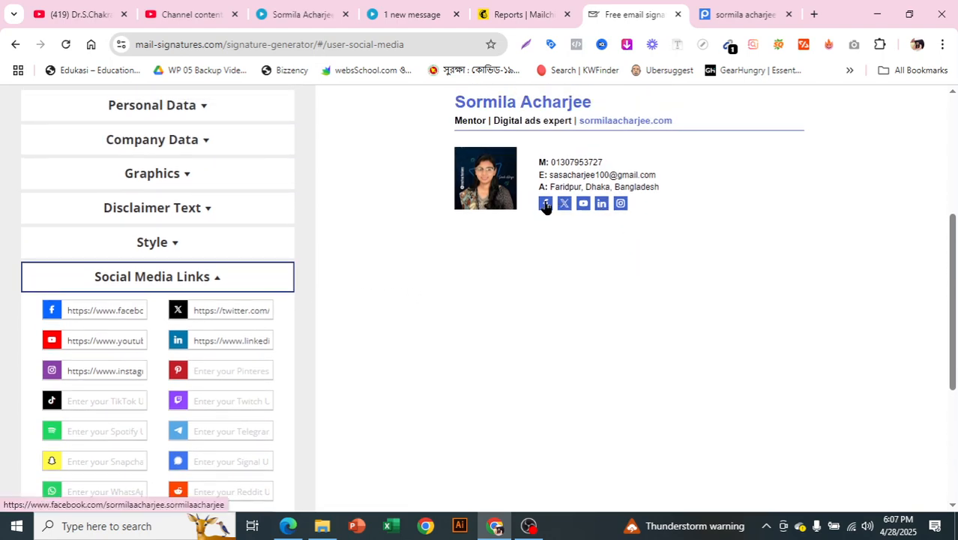
scroll(503, 301, up, 1)
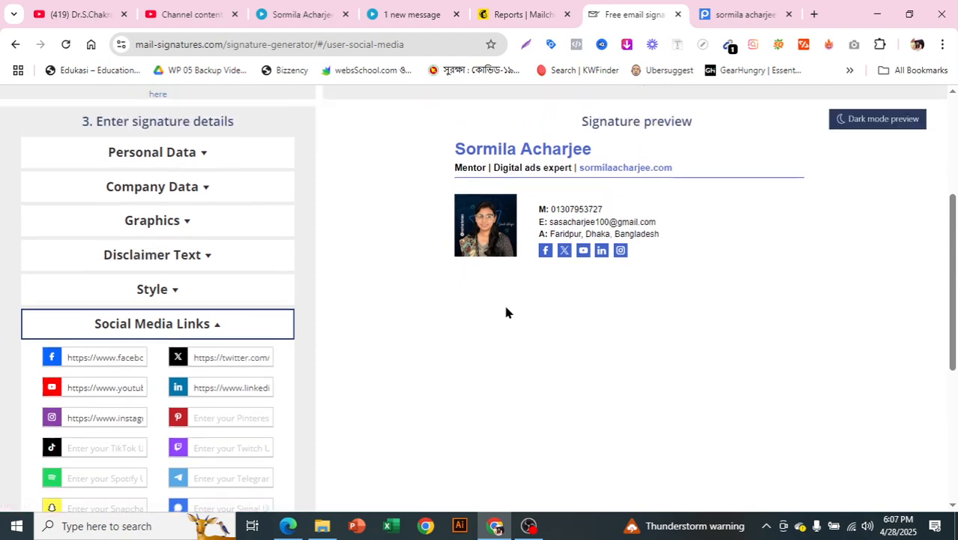
click(160, 347)
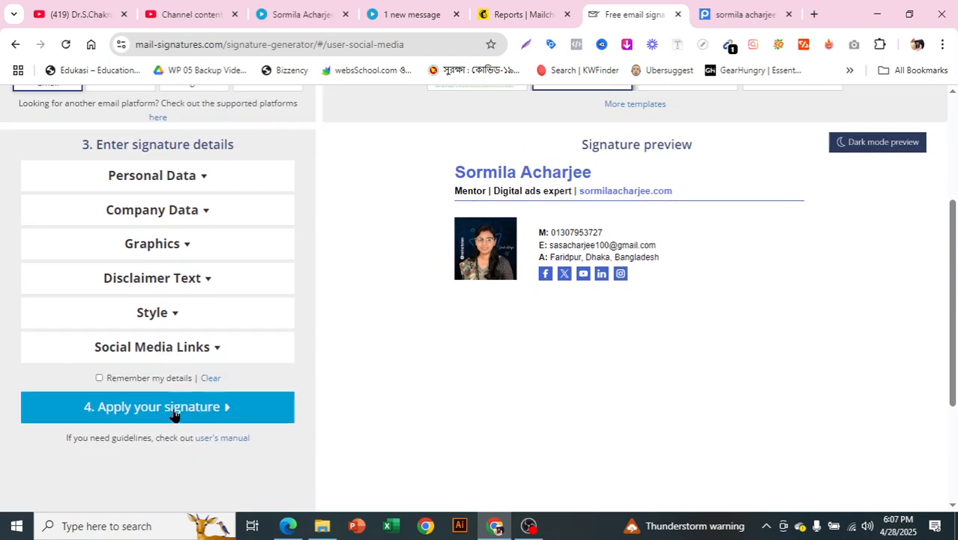
Step: Apply the signature to show its Gmail setup instructions, then open a new Chrome tab
click(173, 413)
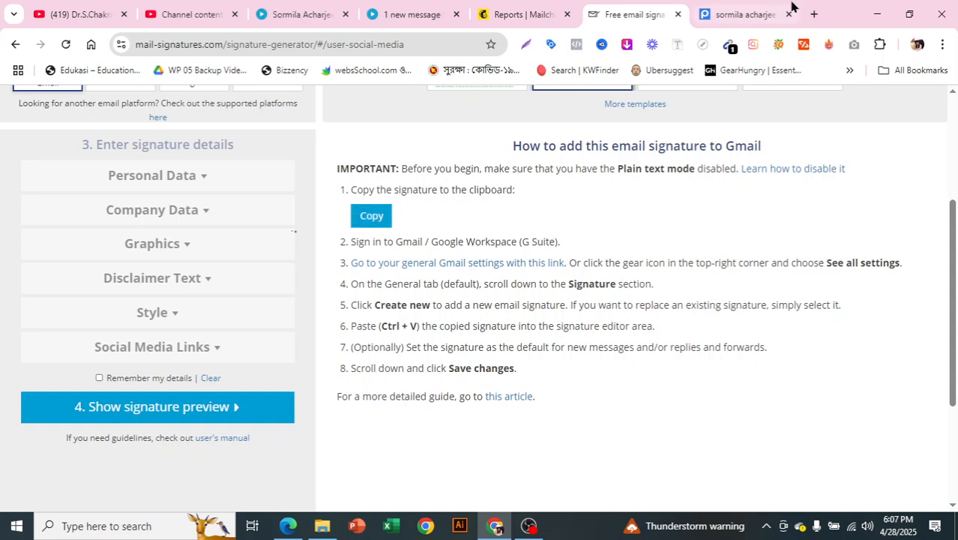
click(814, 14)
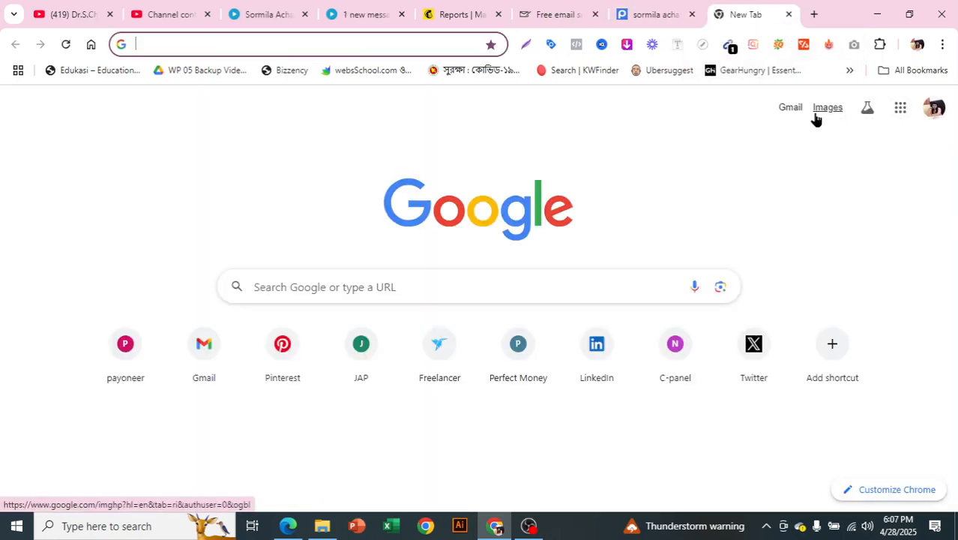
Step: Open Gmail from the Google apps grid and move its tab next to the Reports tab
click(899, 109)
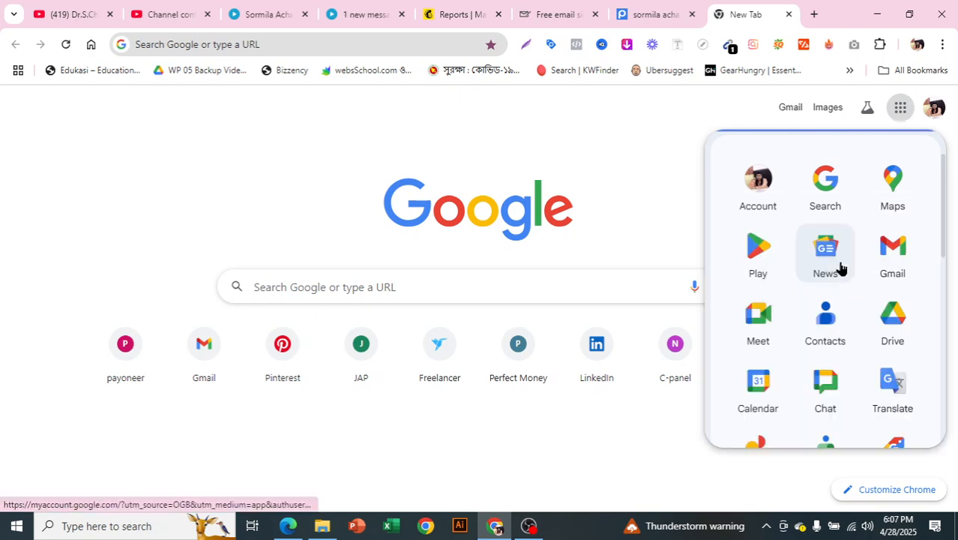
scroll(848, 276, down, 1)
click(899, 180)
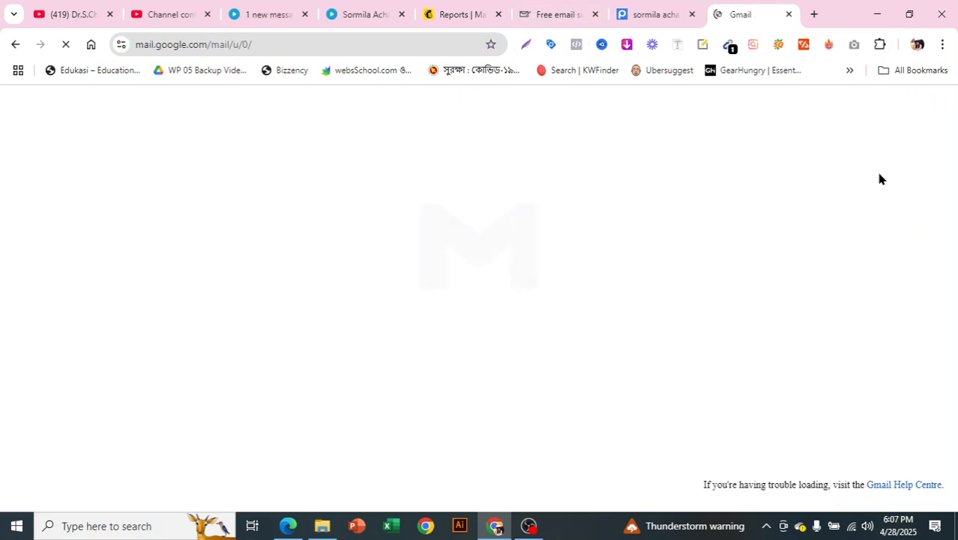
drag(748, 8, 559, 13)
click(659, 6)
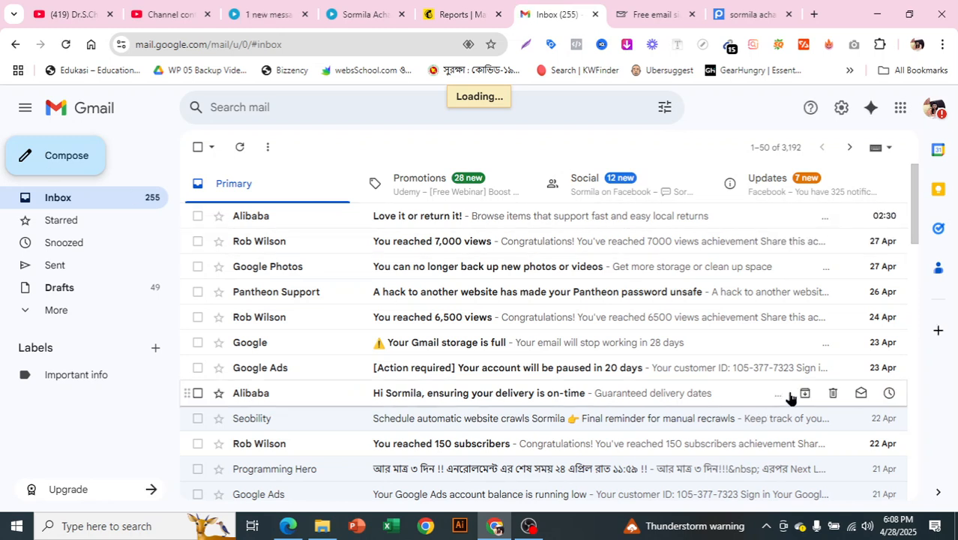
Step: Minimize one new draft, then type 'hhhhhhhhhhhhhhhh' in a second message and close it
key(c)
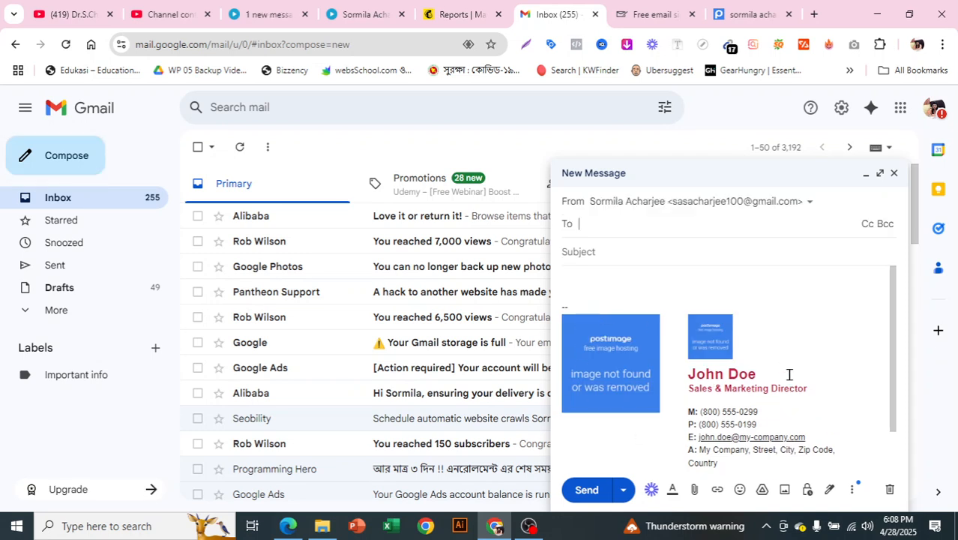
click(764, 412)
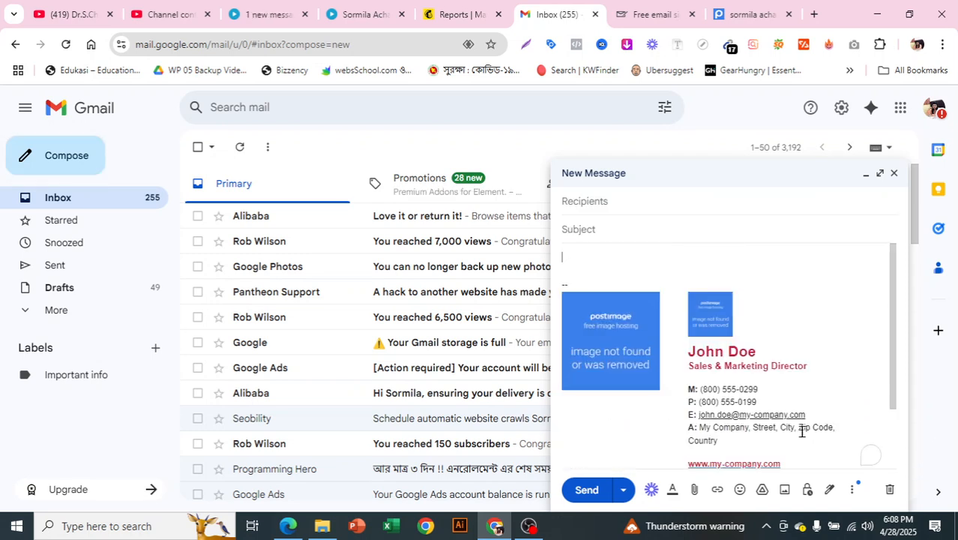
click(898, 177)
click(69, 161)
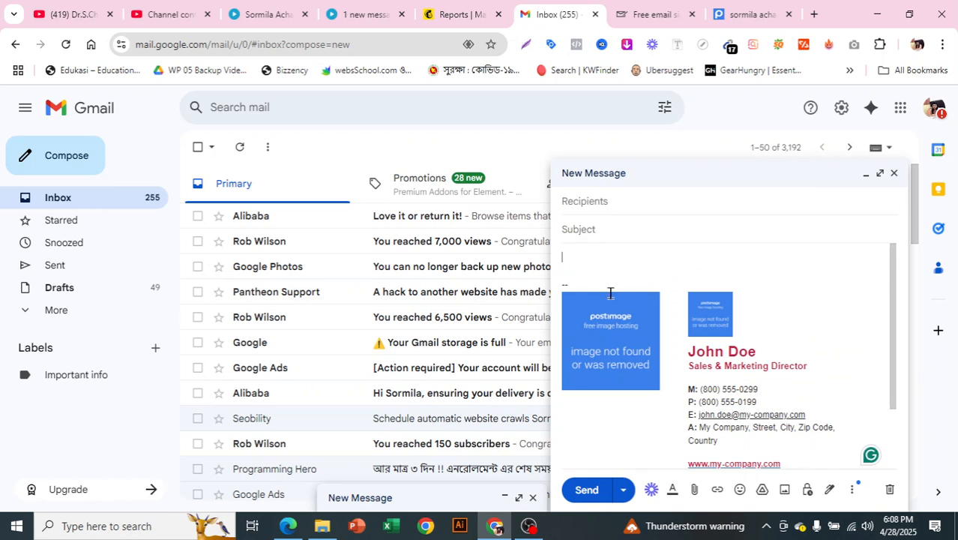
text(hhhhhhhhhhhhhhhh)
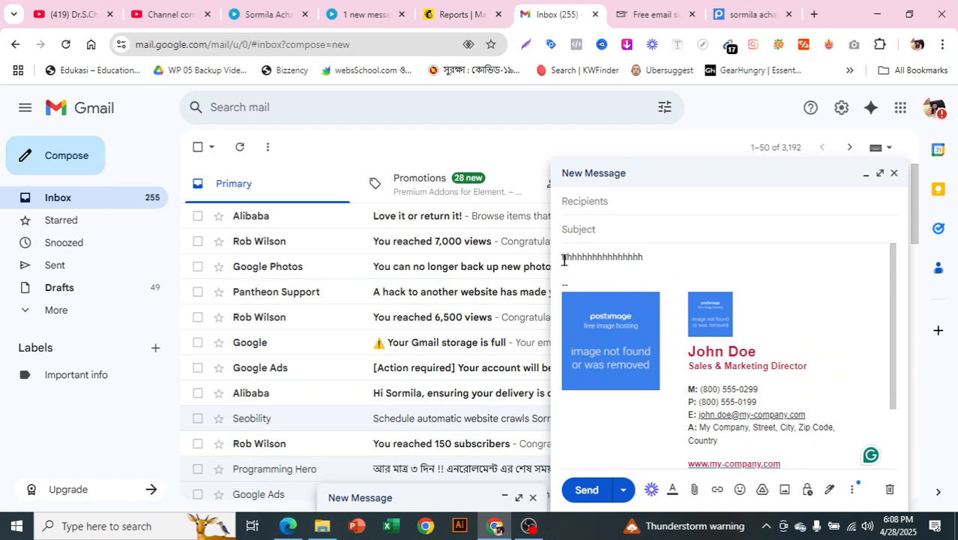
click(894, 174)
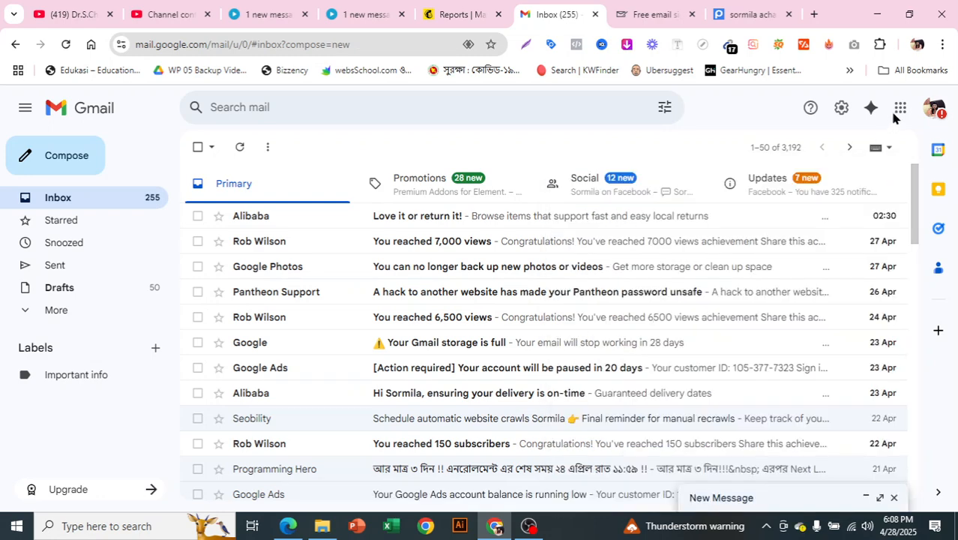
Step: Copy the finished signature from the Free email signature tab, then go back to the Gmail Inbox tab
click(660, 9)
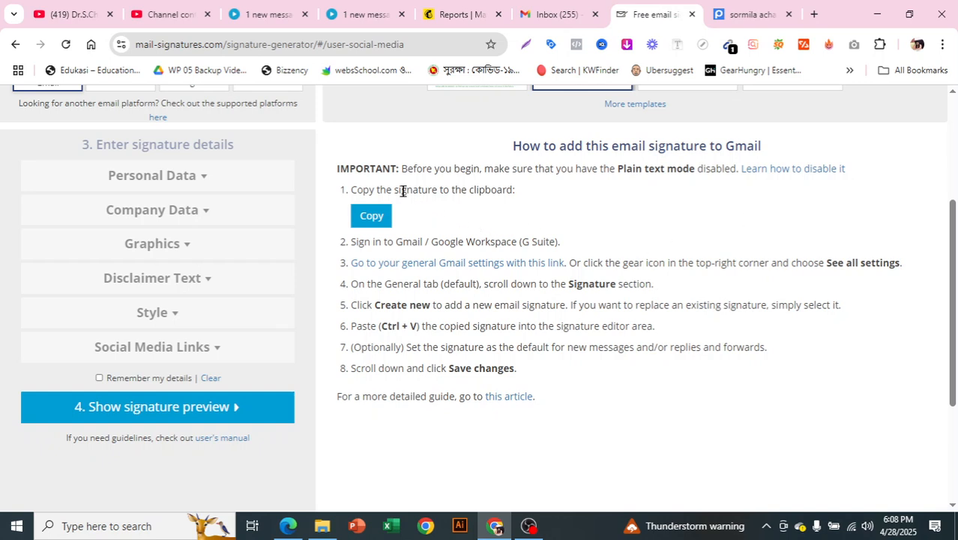
click(372, 218)
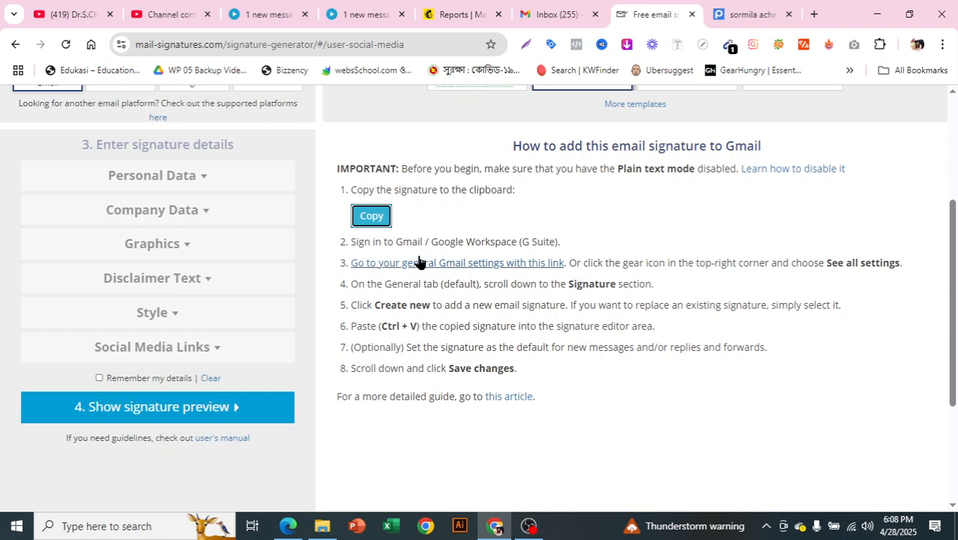
click(561, 14)
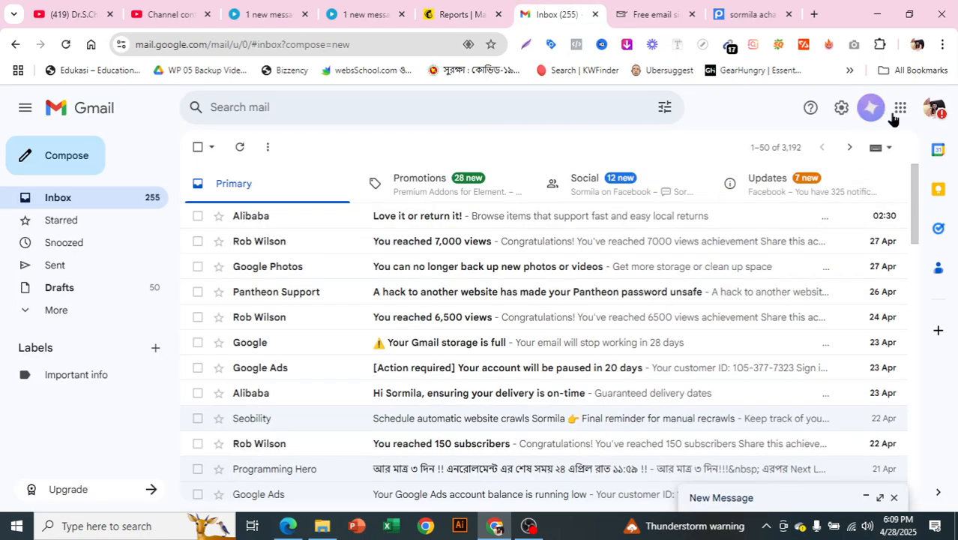
Step: Open Gmail's full settings and scroll the General tab down to the Signature section
click(840, 110)
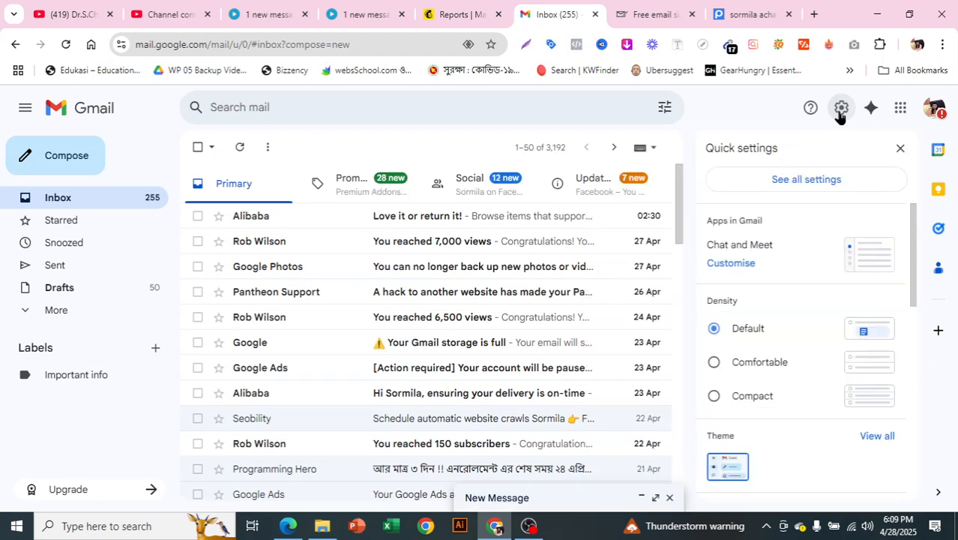
click(838, 178)
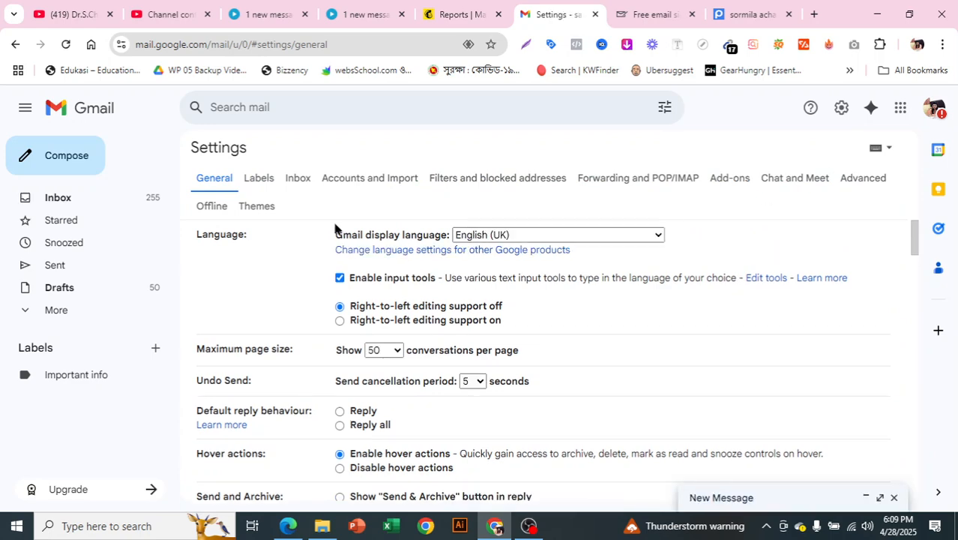
scroll(370, 243, down, 5)
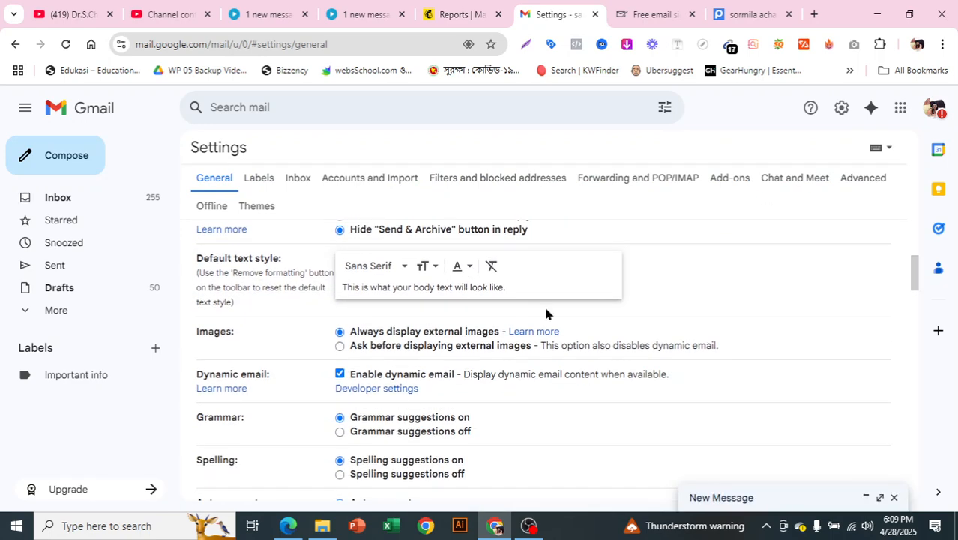
scroll(546, 318, down, 6)
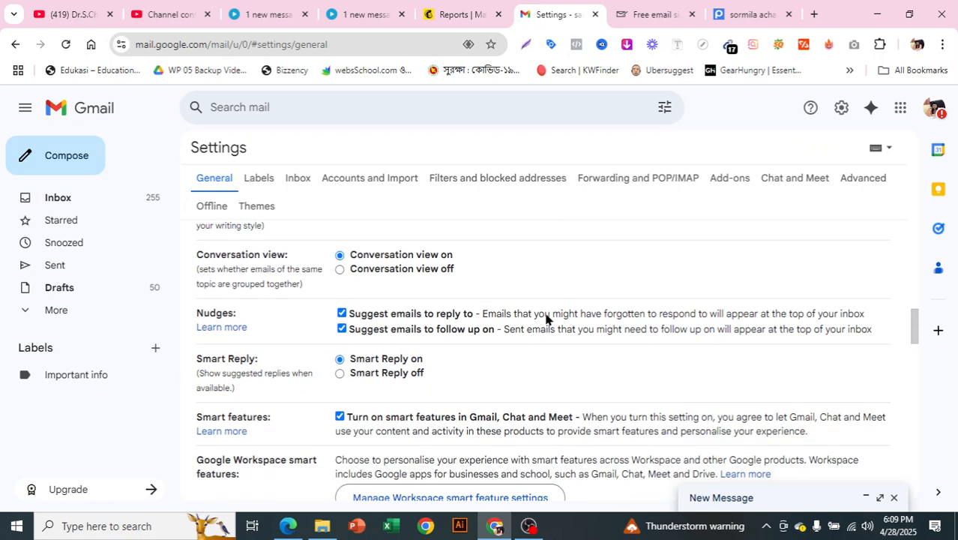
scroll(546, 318, down, 3)
scroll(546, 315, down, 3)
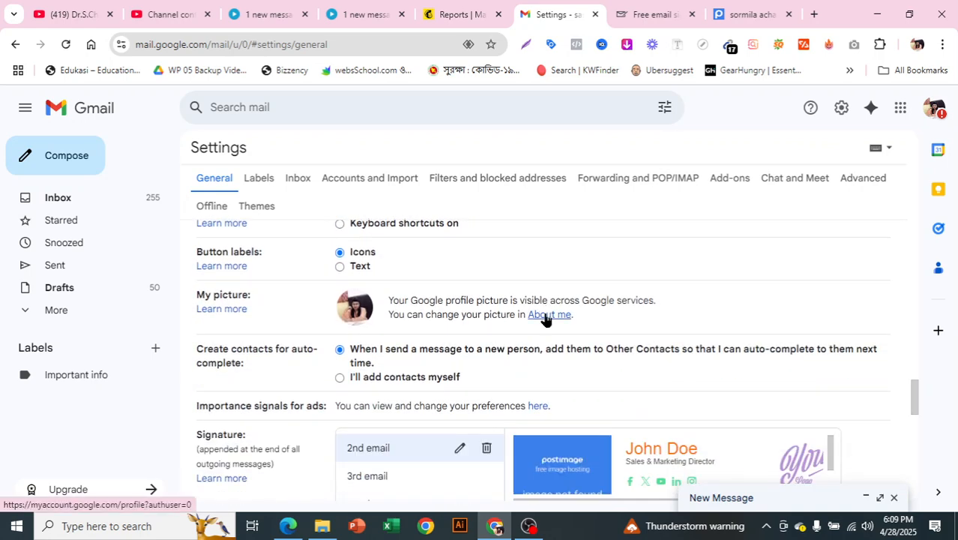
scroll(546, 318, down, 2)
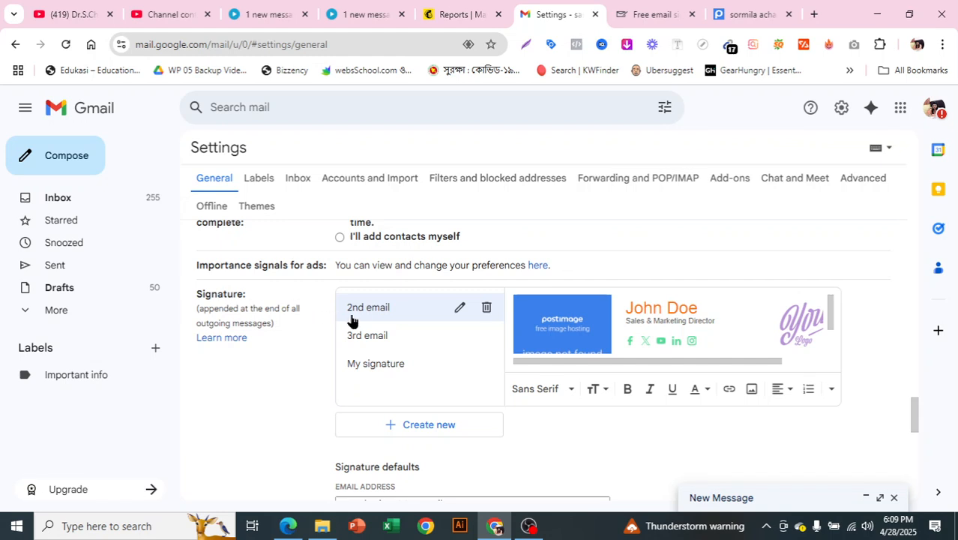
Step: Preview the existing My signature, 3rd email and 2nd email signatures
click(417, 366)
scroll(746, 338, down, 3)
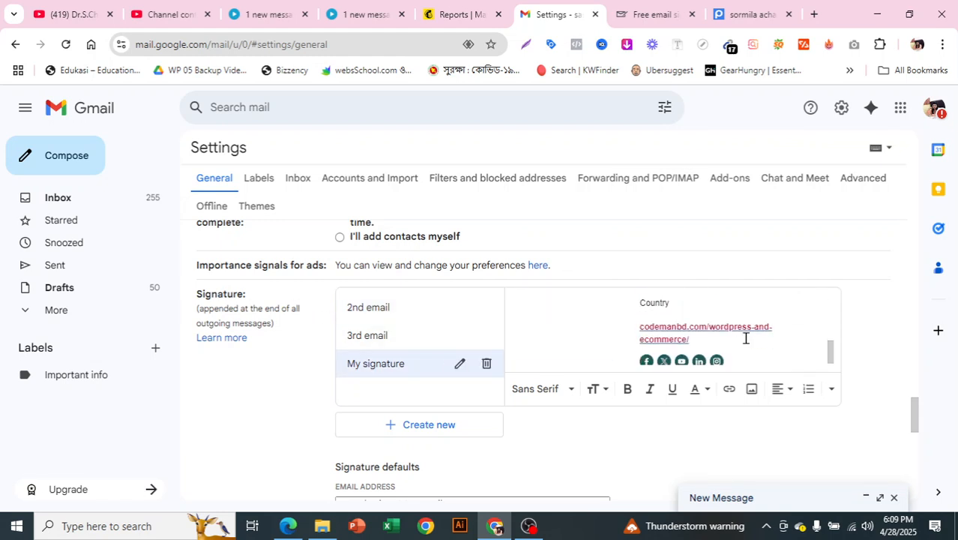
scroll(746, 338, up, 2)
scroll(746, 338, up, 2)
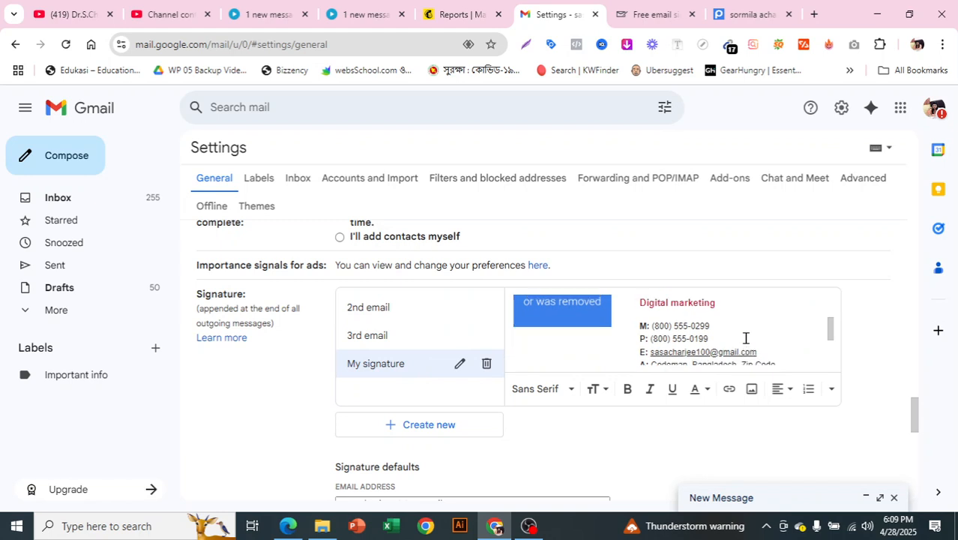
click(384, 348)
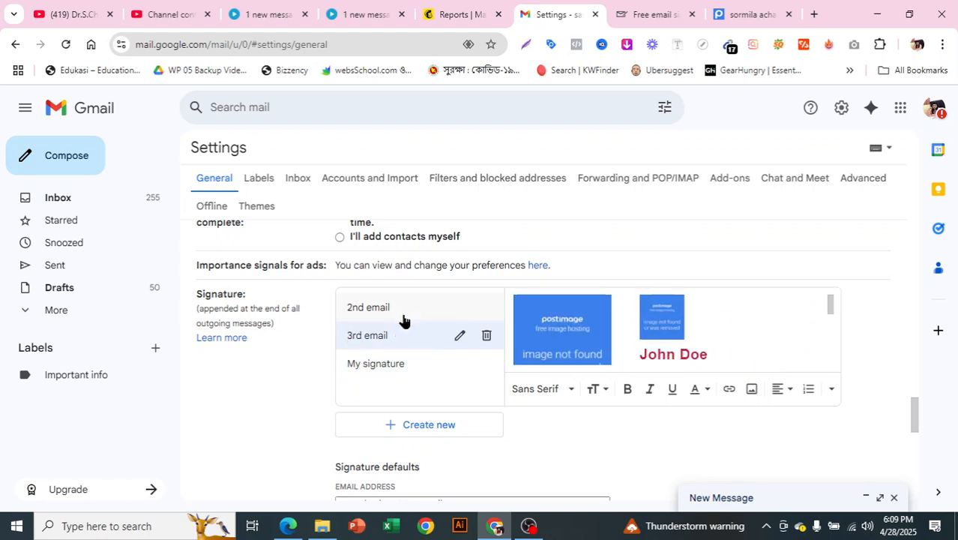
click(480, 316)
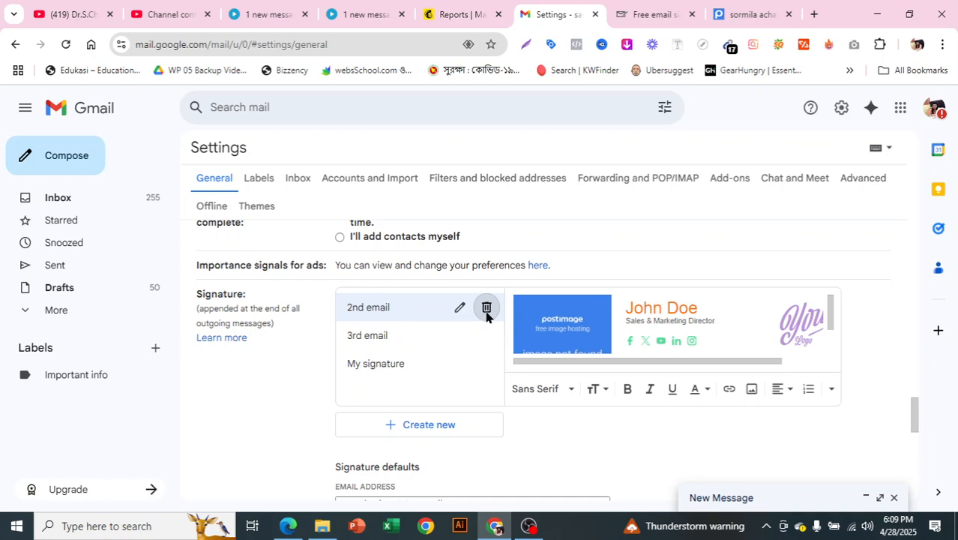
Step: Delete the 2nd email, 3rd email and My signature signatures, confirming each deletion
click(486, 312)
click(584, 329)
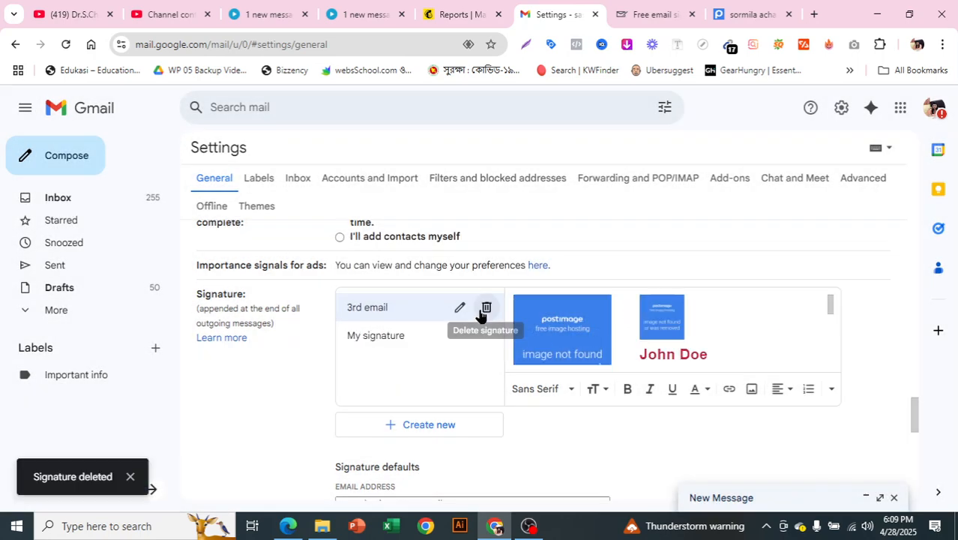
click(483, 312)
click(589, 331)
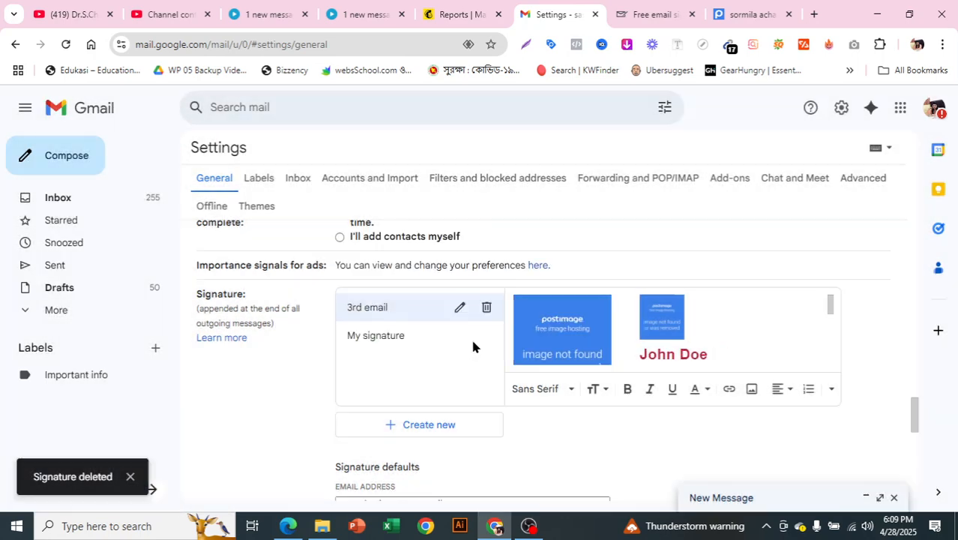
click(488, 310)
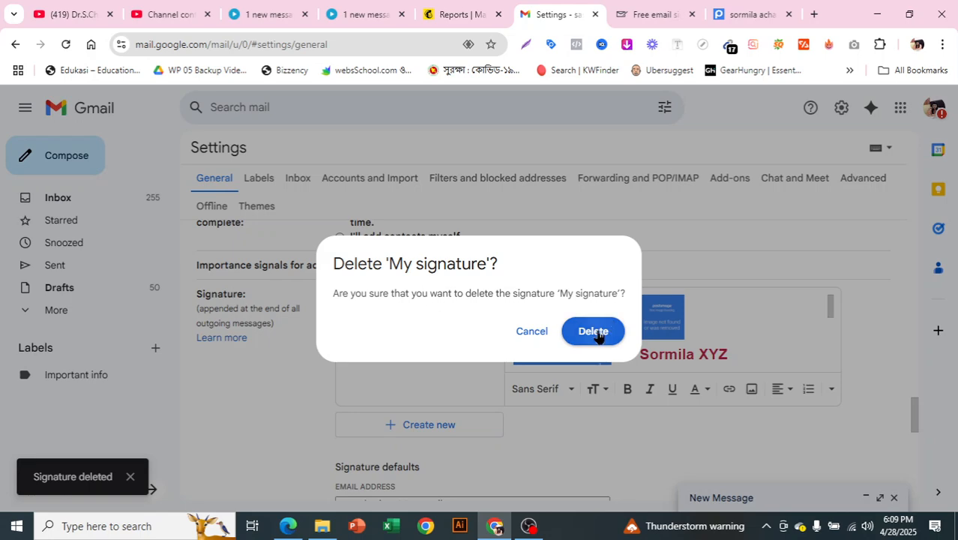
click(593, 329)
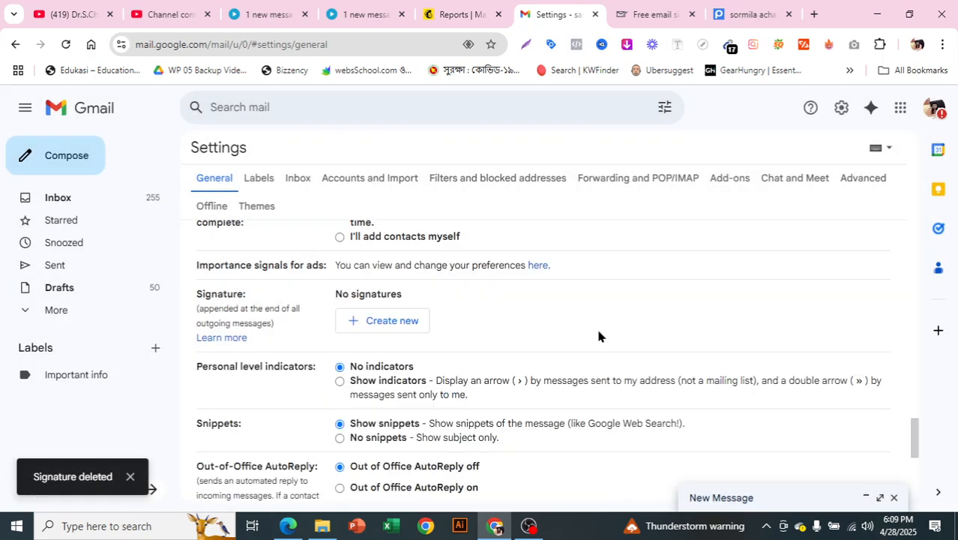
Step: Create a new Gmail signature named 'Sormila signature'
click(387, 327)
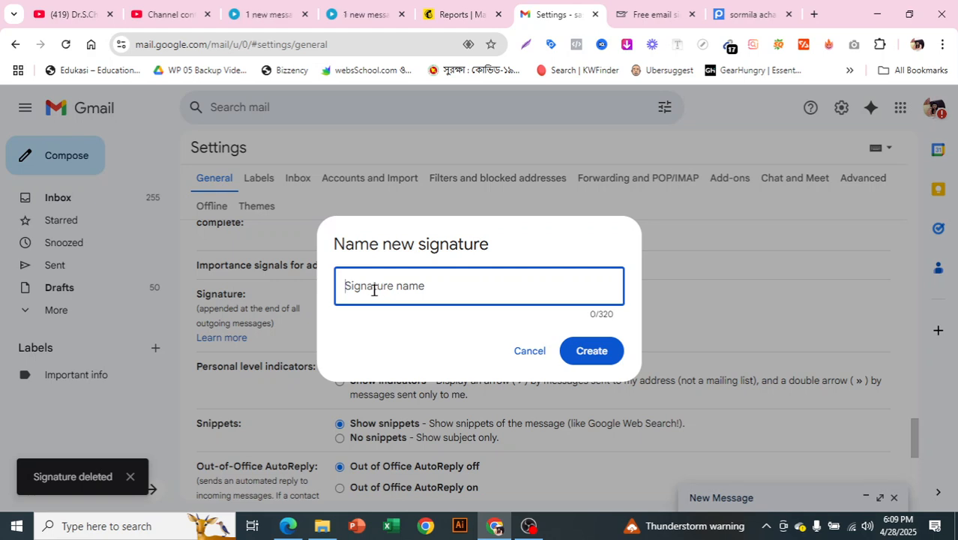
text(Sormila )
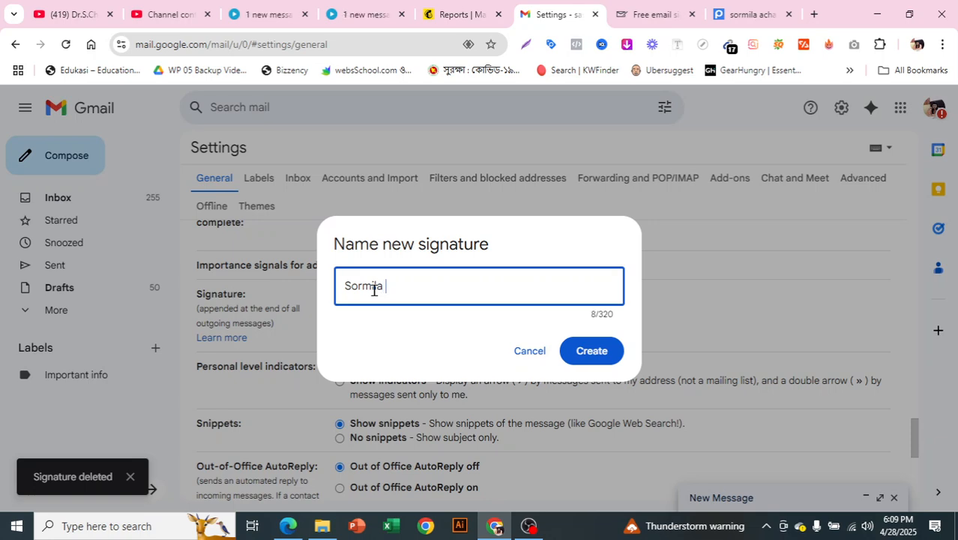
text(sign)
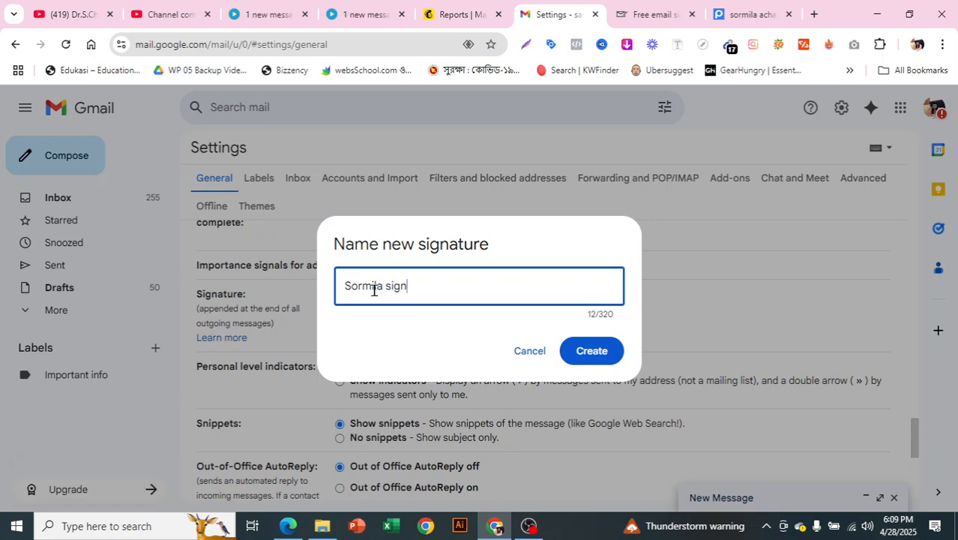
text(ature)
click(604, 352)
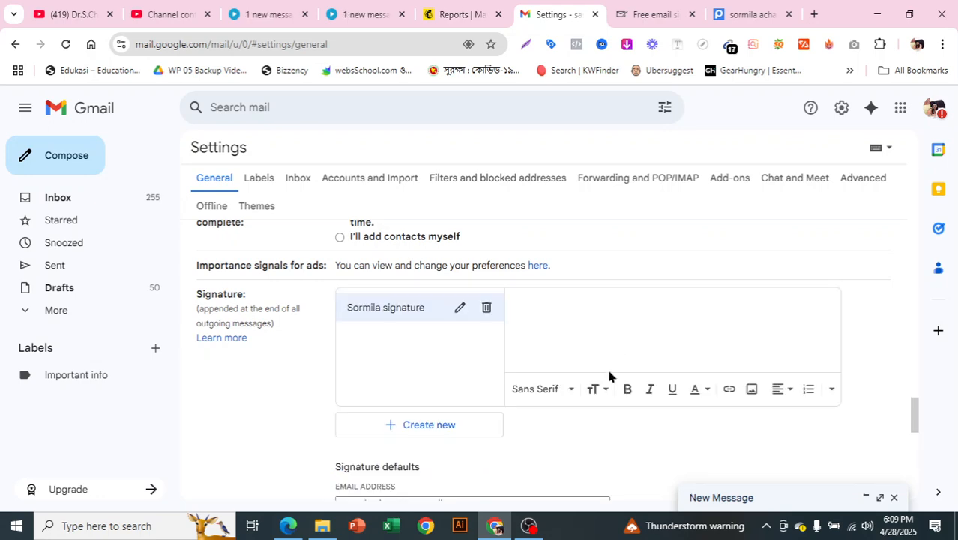
Step: Copy the generated signature from the generator page and paste it into the Gmail signature editor
click(659, 11)
click(372, 216)
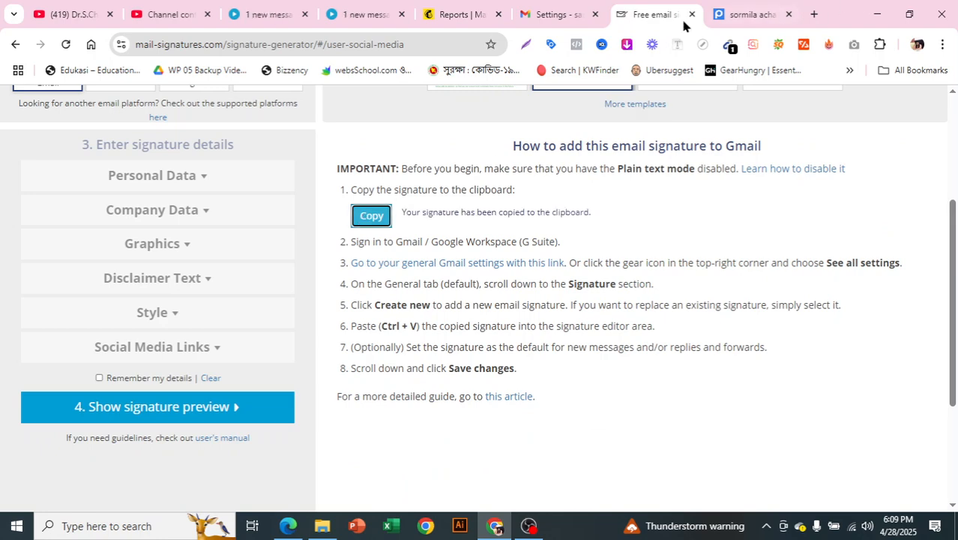
click(529, 9)
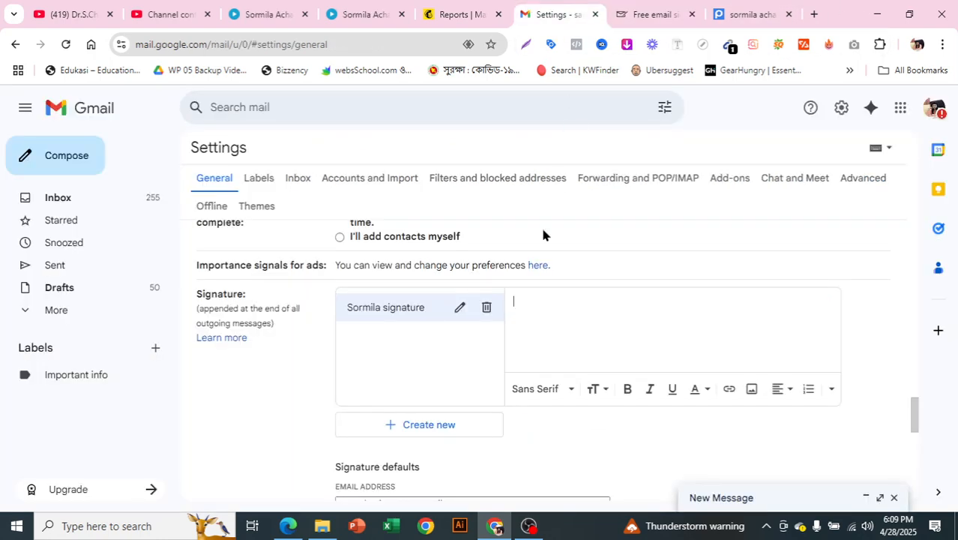
right_click(524, 301)
click(568, 320)
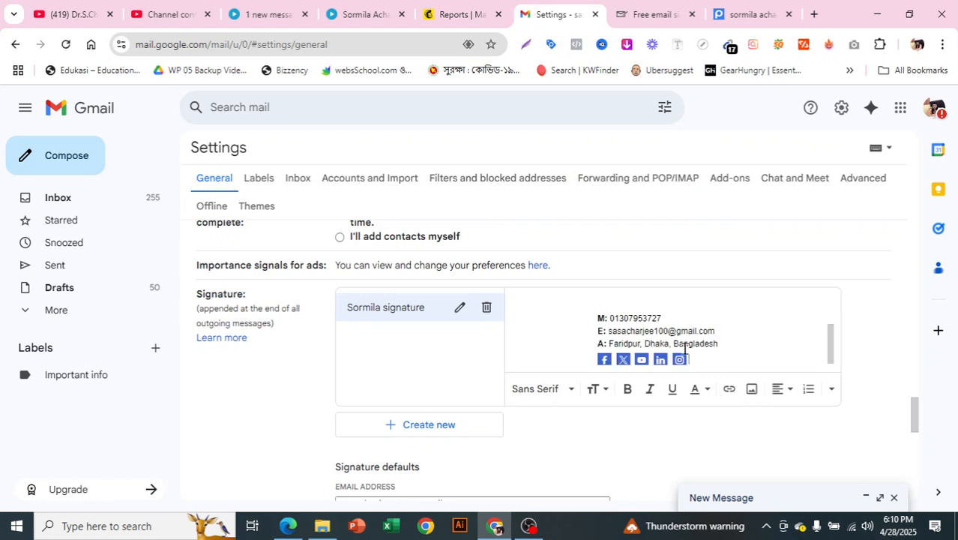
scroll(714, 347, up, 2)
scroll(715, 342, down, 3)
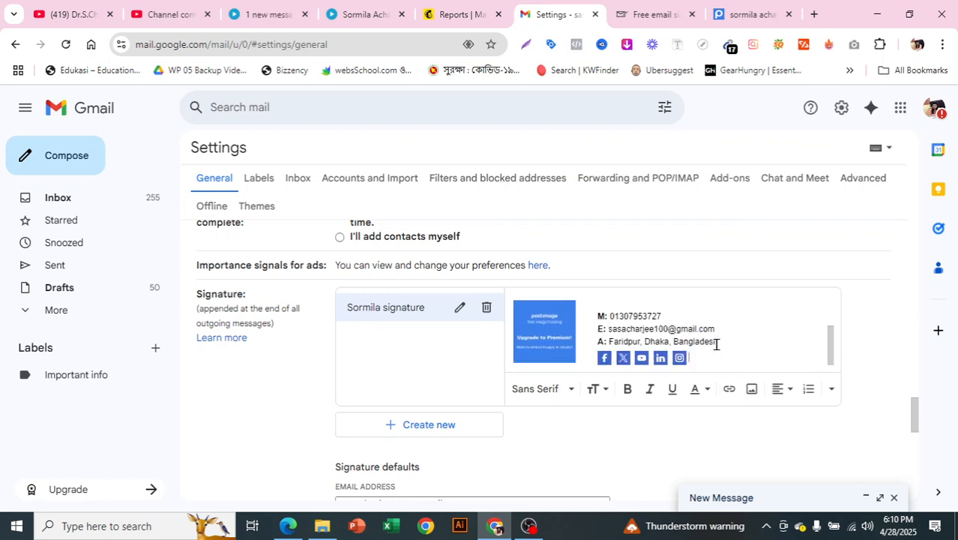
scroll(692, 341, up, 3)
scroll(550, 321, down, 3)
Step: Set 'Sormila signature' as default for new emails and replies/forwards, then save changes
scroll(797, 292, down, 2)
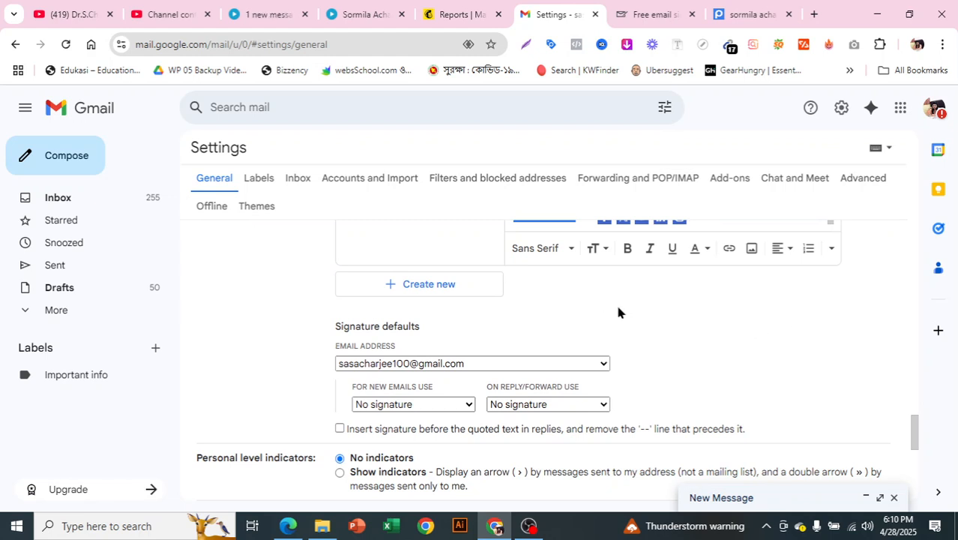
scroll(616, 311, down, 1)
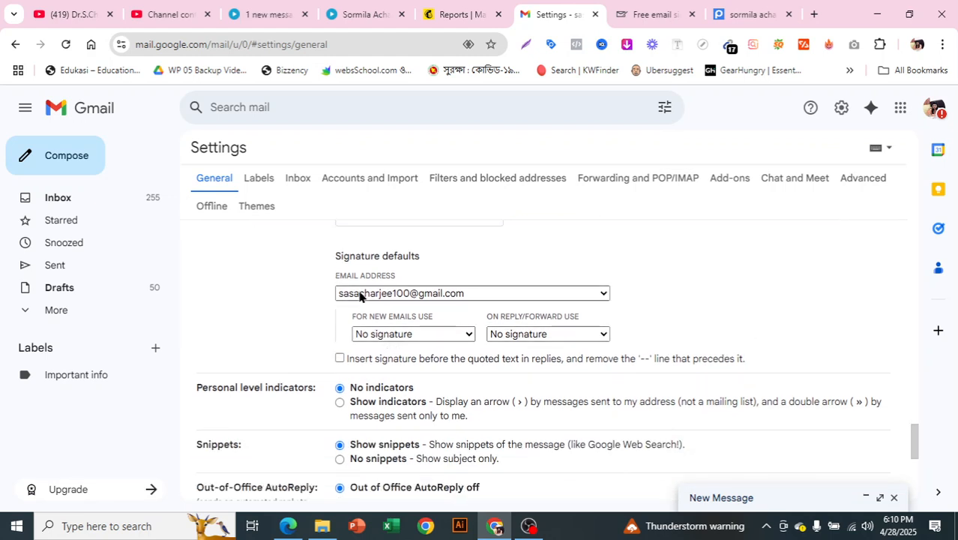
click(402, 335)
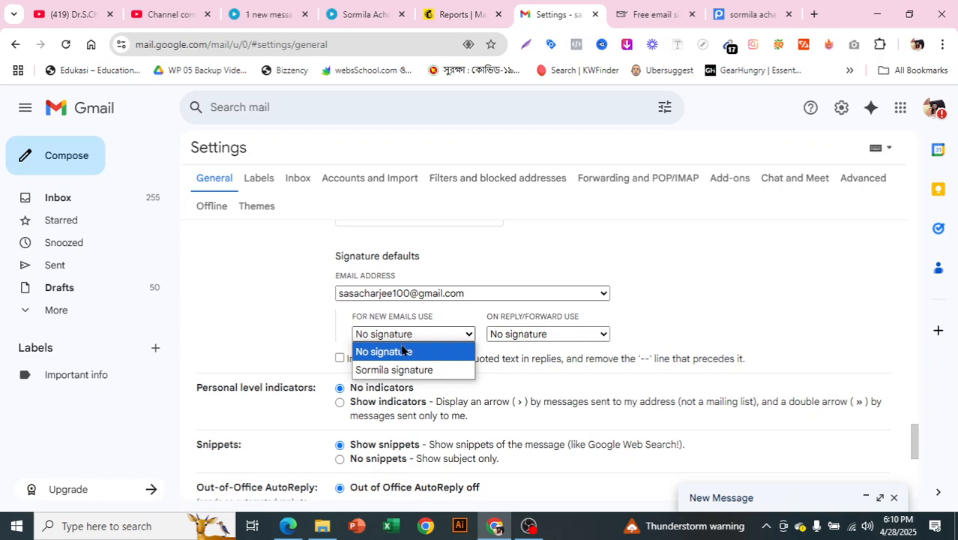
click(395, 369)
click(594, 335)
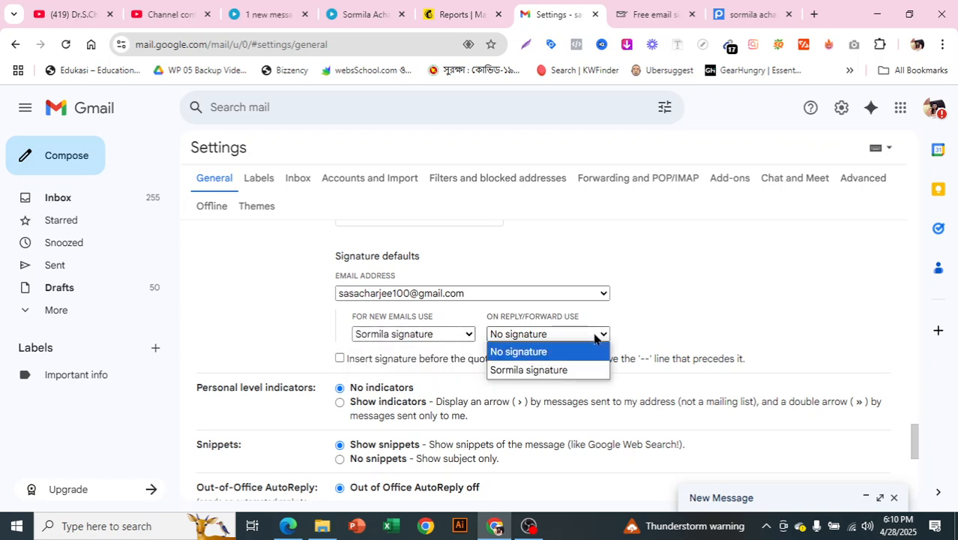
click(533, 370)
scroll(567, 343, down, 5)
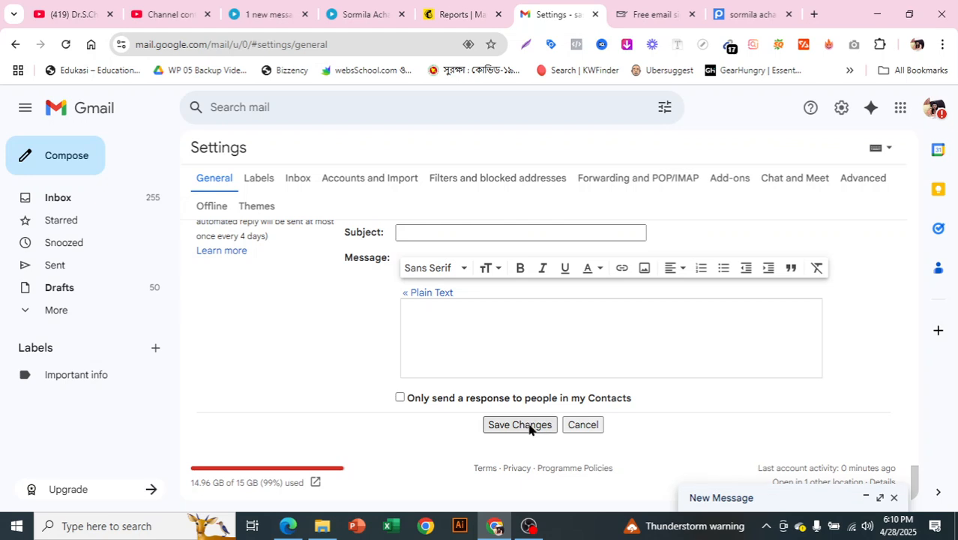
click(529, 425)
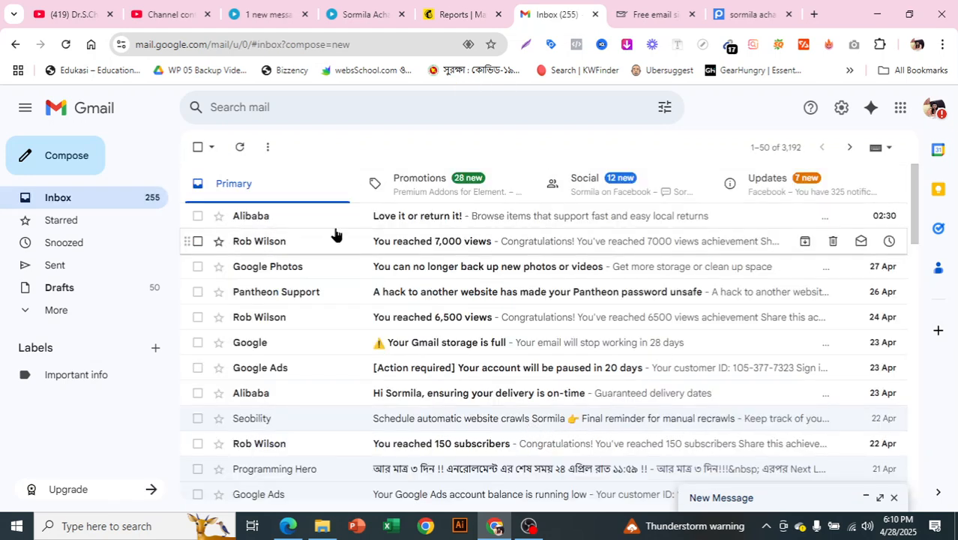
Step: Verify a new Gmail message includes the signature automatically, then go back to the generator tab
click(50, 161)
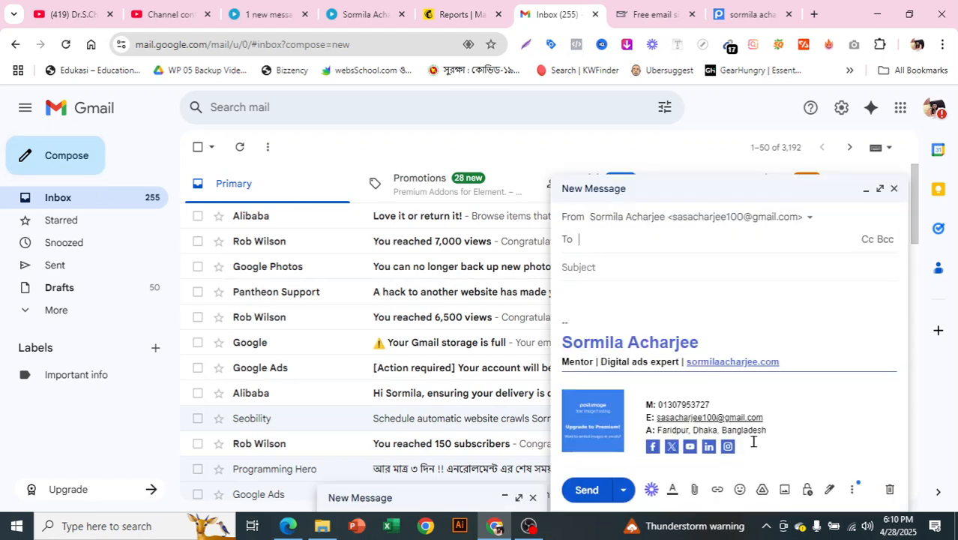
mouse_move(754, 443)
mouse_down()
mouse_move(570, 360)
mouse_move(856, 305)
mouse_up()
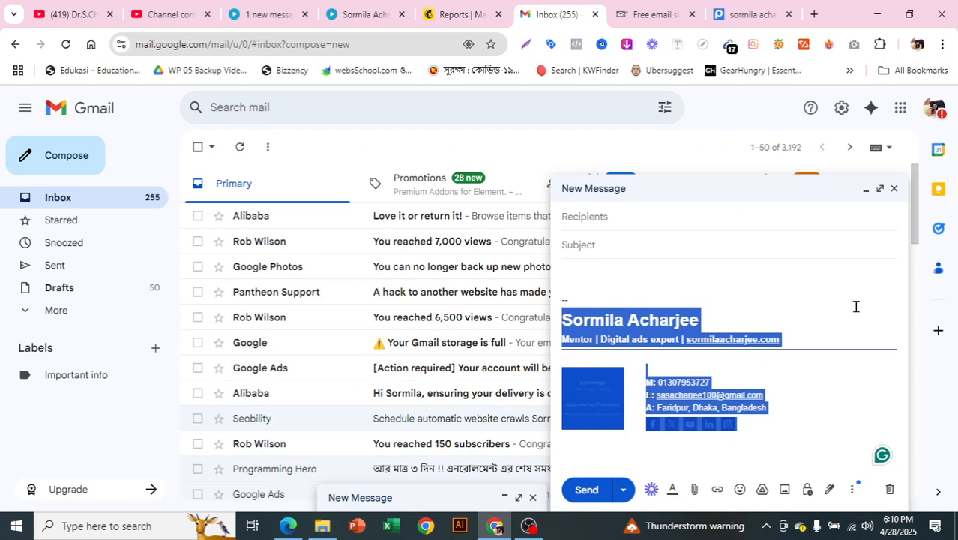
click(803, 321)
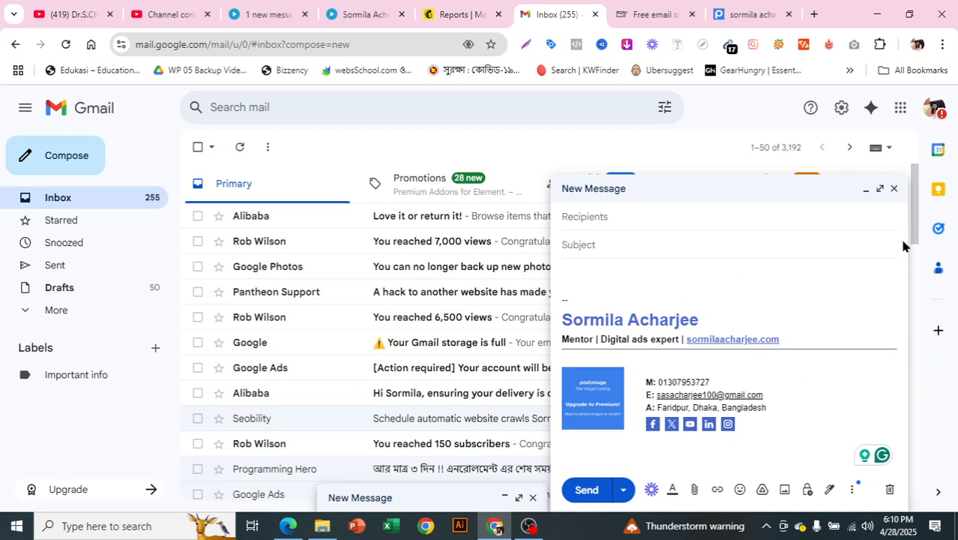
click(894, 189)
click(659, 18)
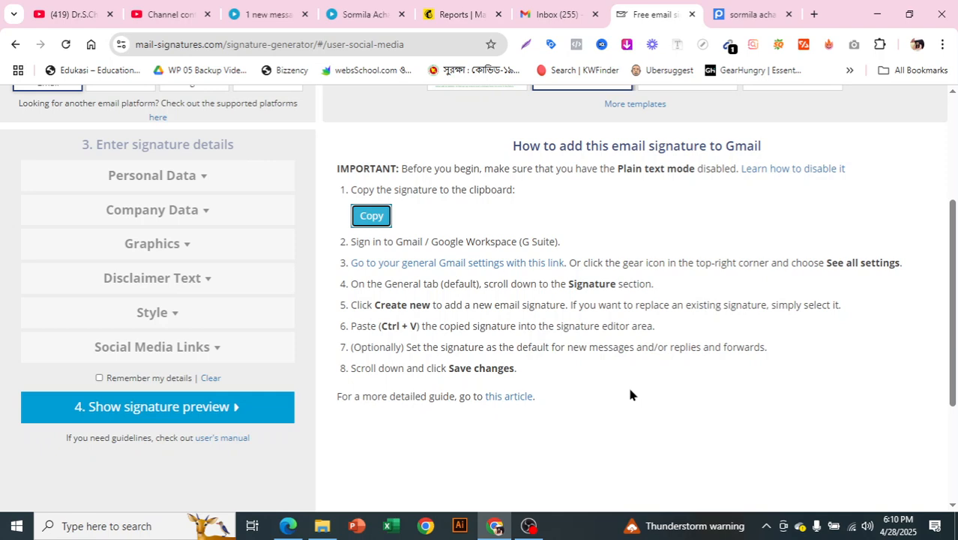
Step: On the signature generator page, choose Thunderbird as the email platform
click(574, 11)
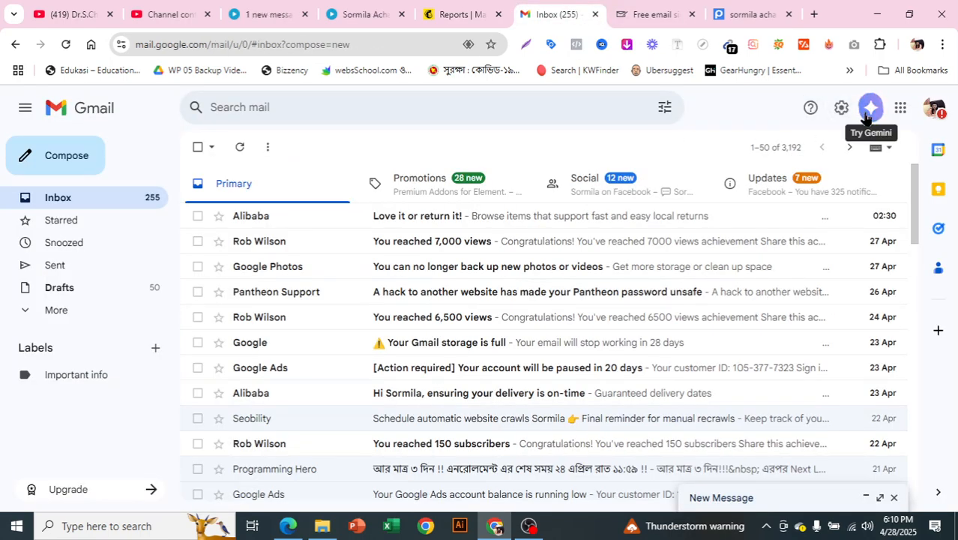
click(653, 15)
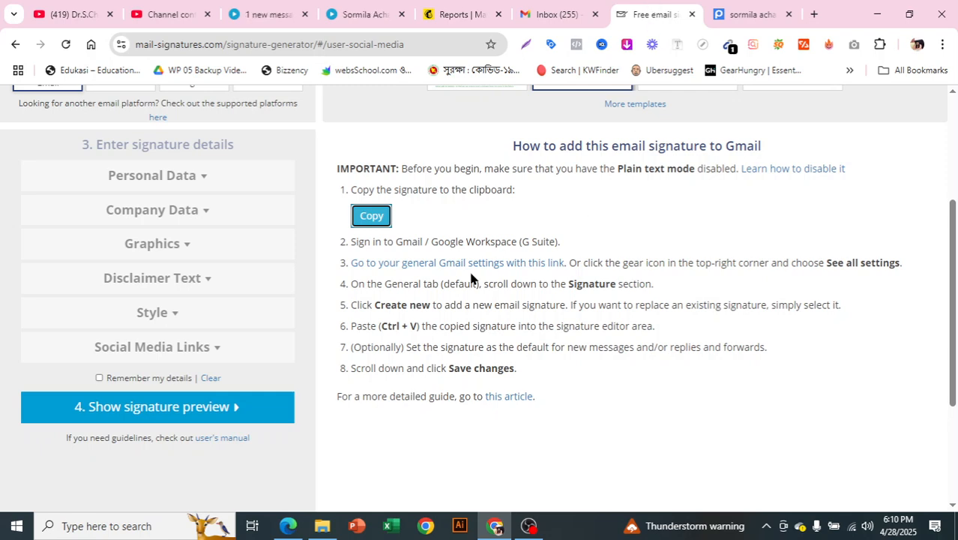
scroll(472, 277, up, 4)
click(129, 292)
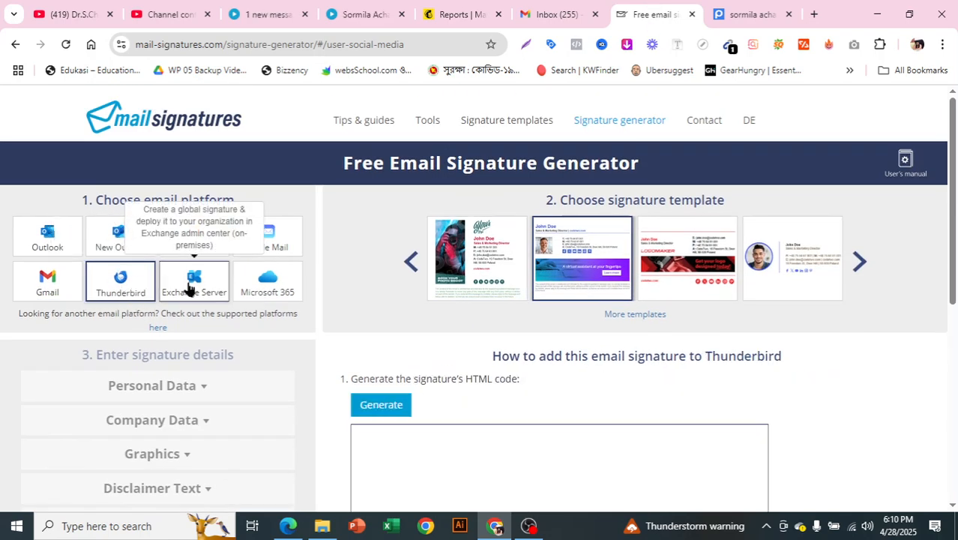
scroll(138, 260, down, 1)
scroll(138, 260, down, 1)
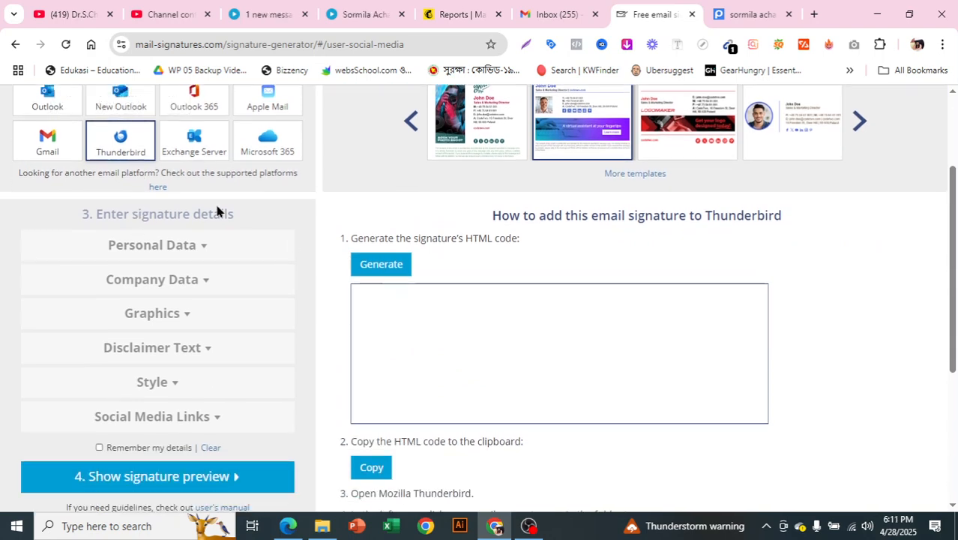
Step: Generate the signature's HTML code for Thunderbird and copy it to the clipboard
click(383, 274)
scroll(485, 349, down, 5)
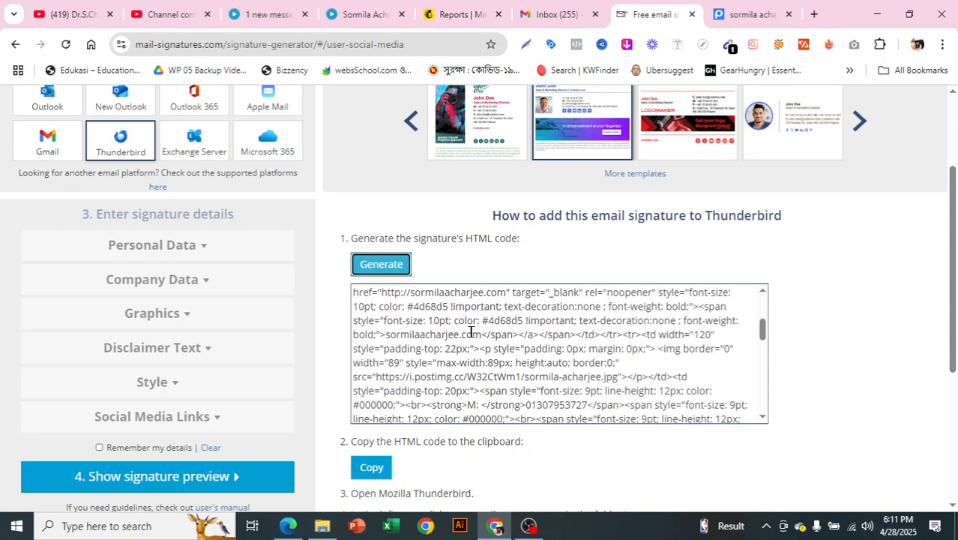
scroll(485, 350, down, 5)
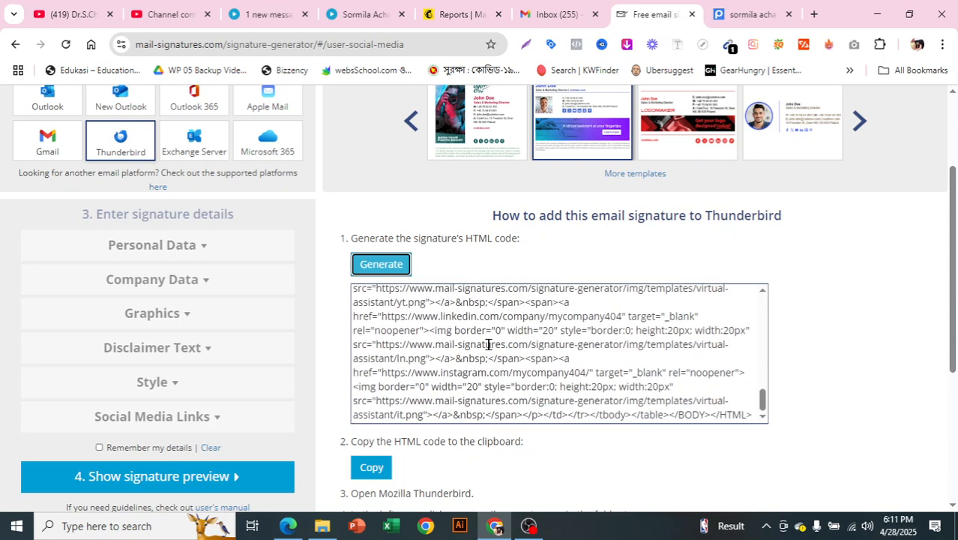
scroll(524, 353, up, 15)
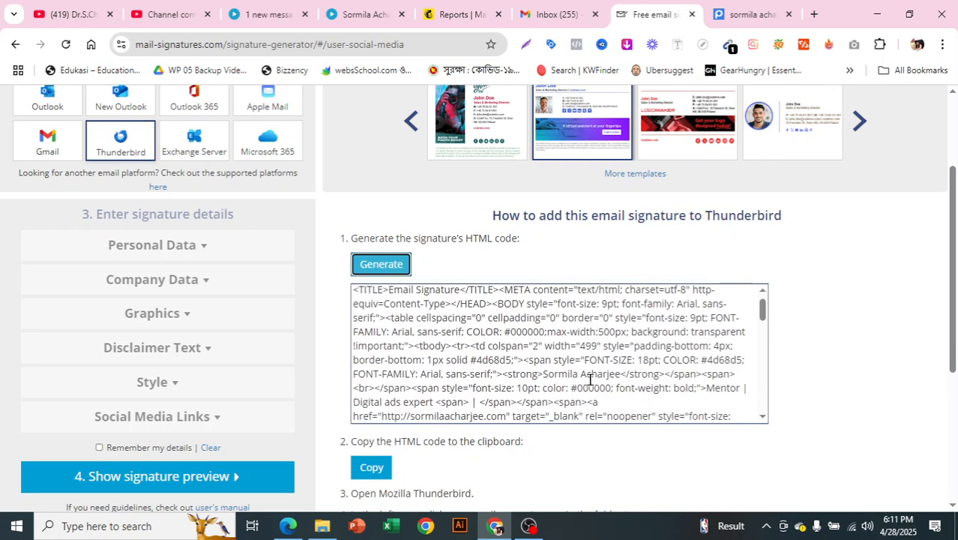
key(ctrl+a)
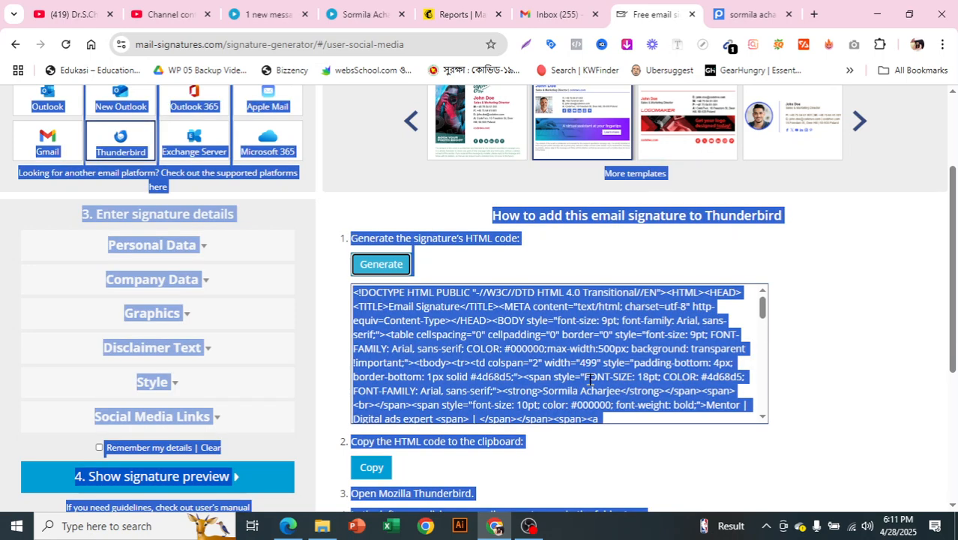
click(522, 362)
click(372, 467)
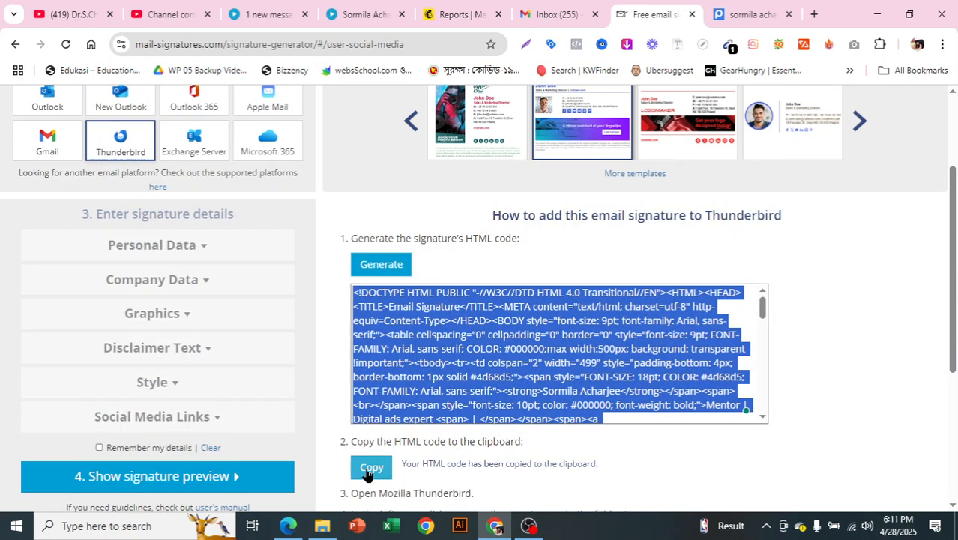
scroll(440, 418, down, 1)
scroll(441, 418, down, 5)
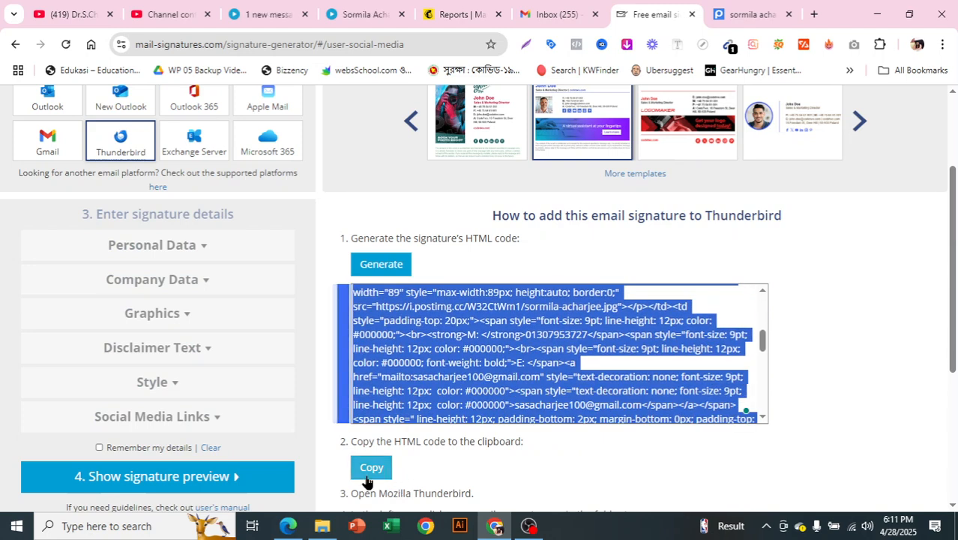
scroll(450, 463, down, 2)
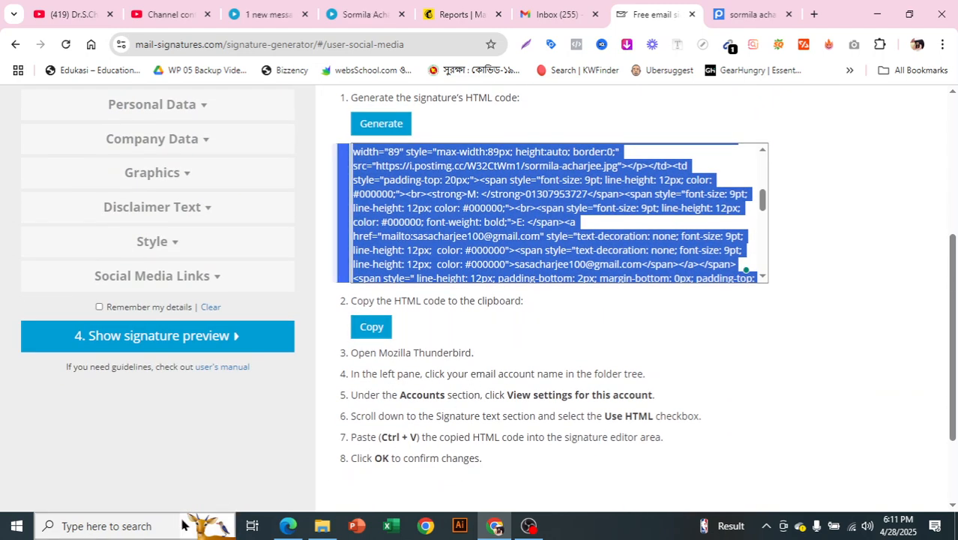
Step: Search Windows for 'notepad' and open a blank Notepad document
click(151, 520)
text(note)
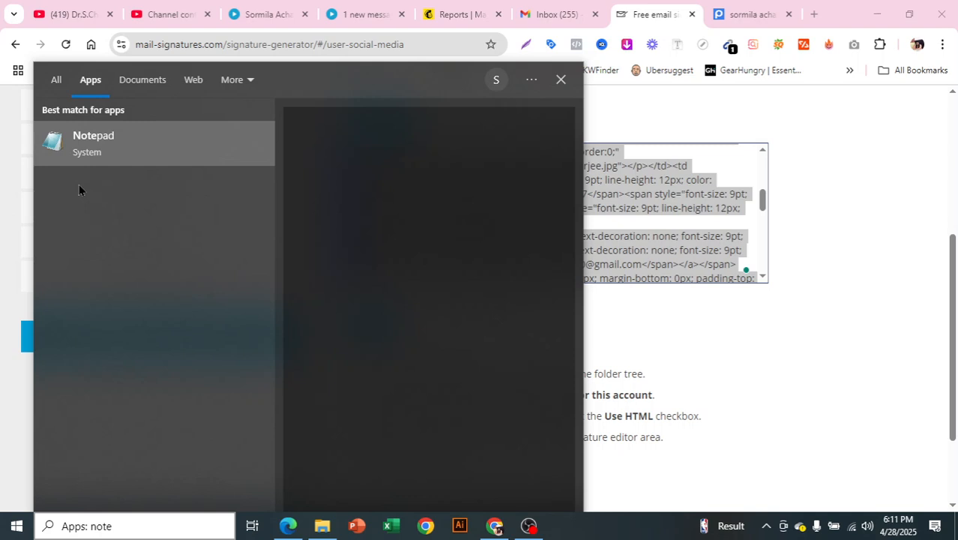
text(pad)
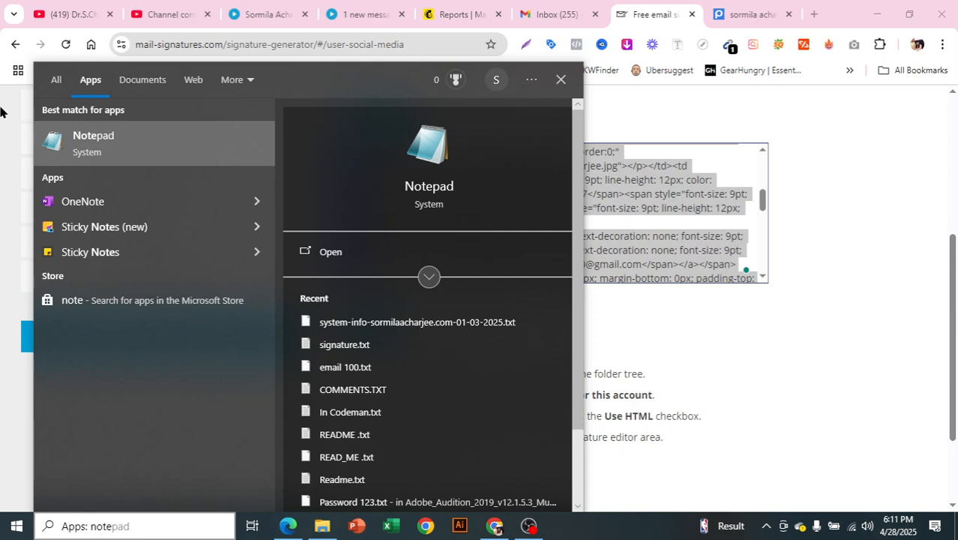
click(80, 154)
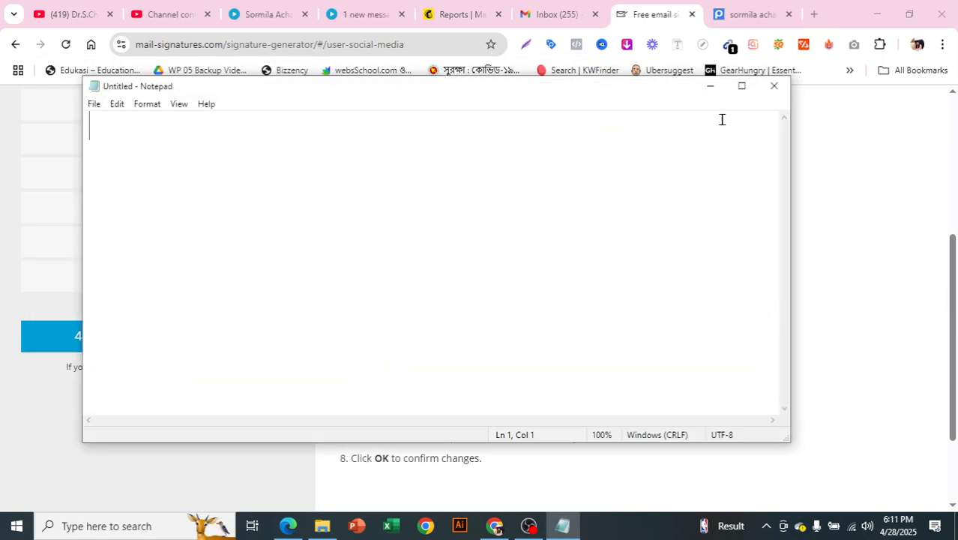
Step: Paste the signature HTML code into a maximized Notepad window
key(ctrl+v)
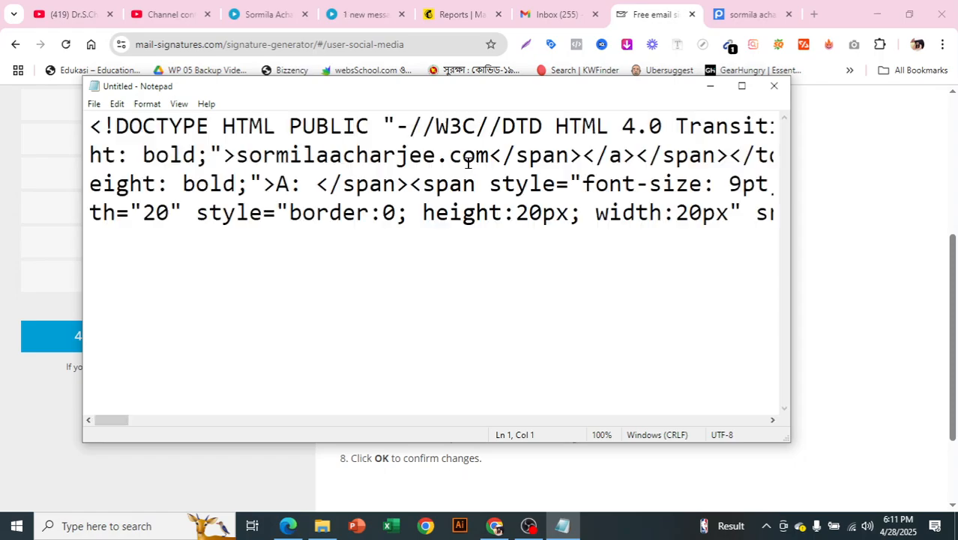
click(742, 85)
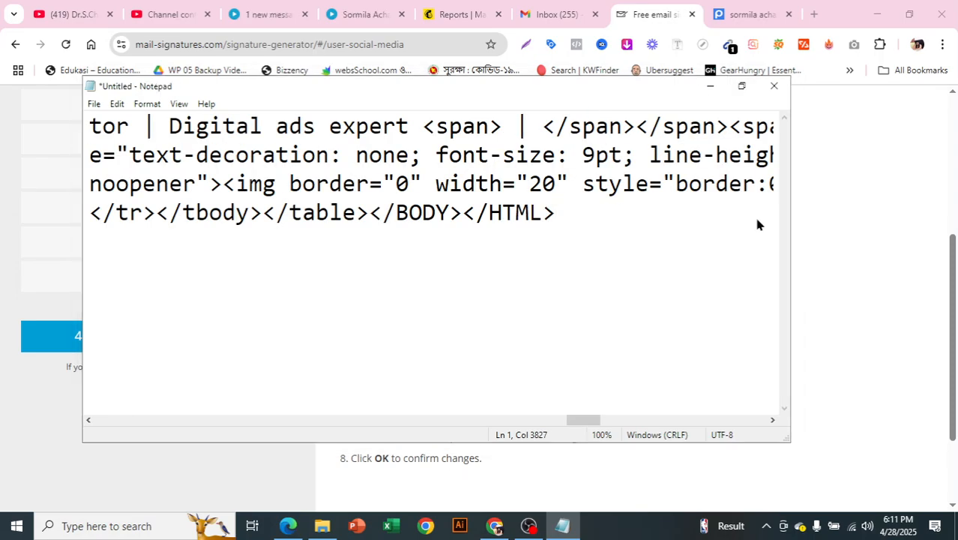
drag(703, 494, 34, 461)
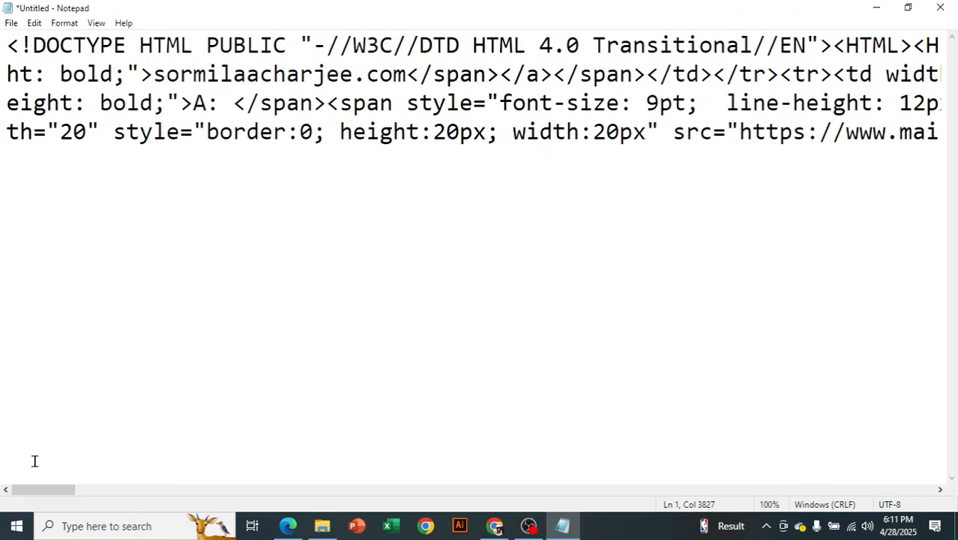
Step: Save the code as 'bcc email signature.html' using the All Files type
click(12, 23)
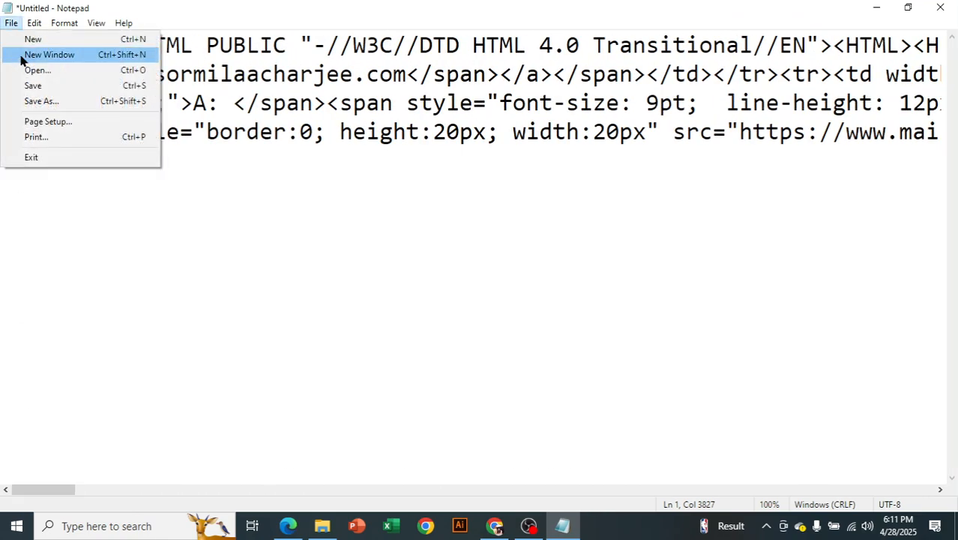
click(45, 101)
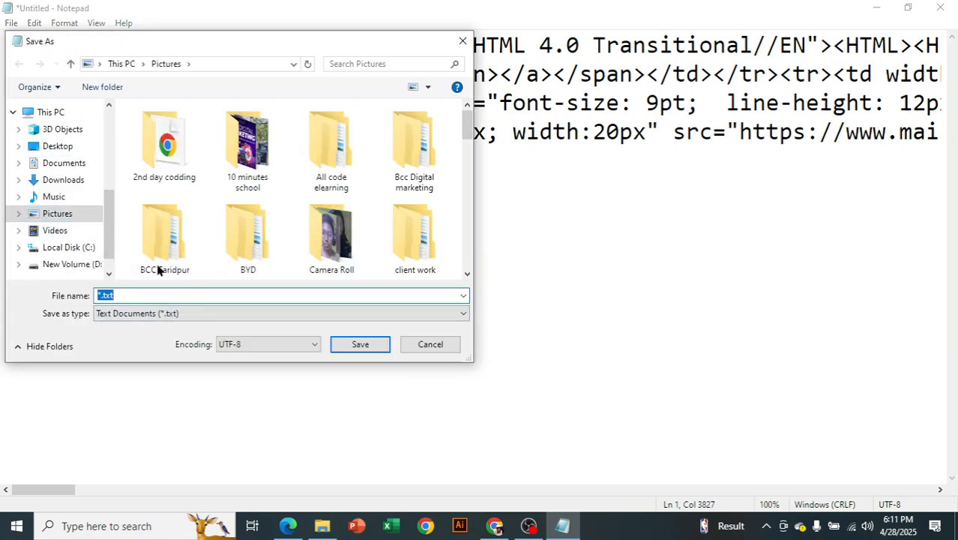
key(BackSpace)
text(bcc email)
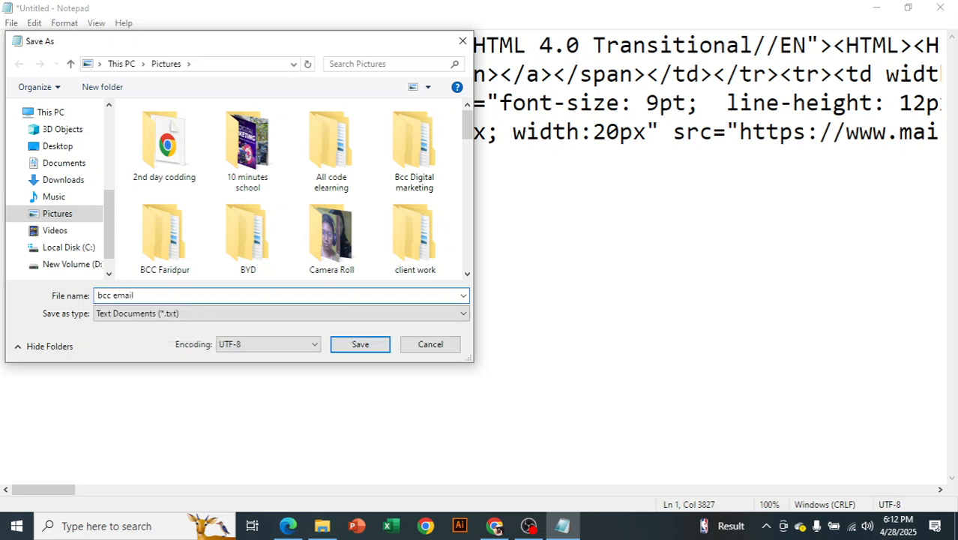
text( signature.)
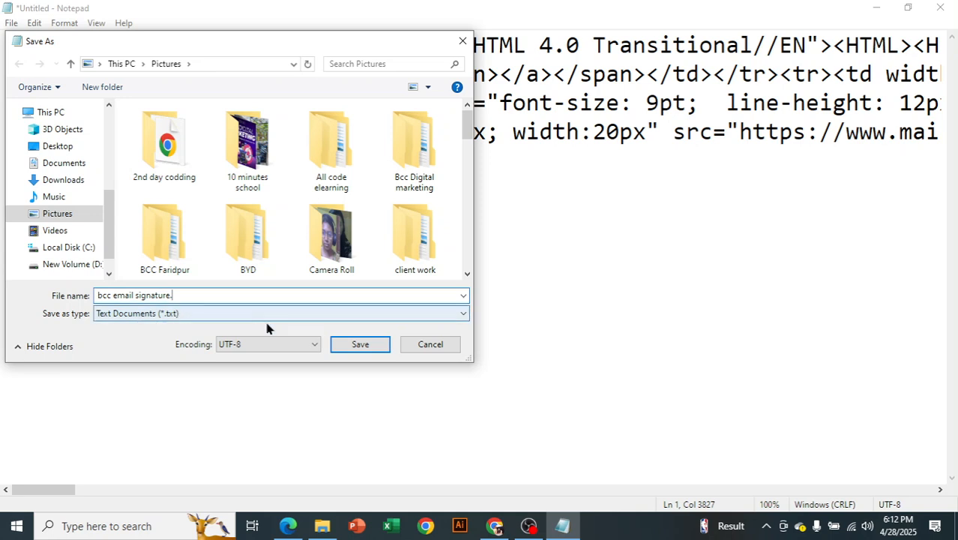
text(h)
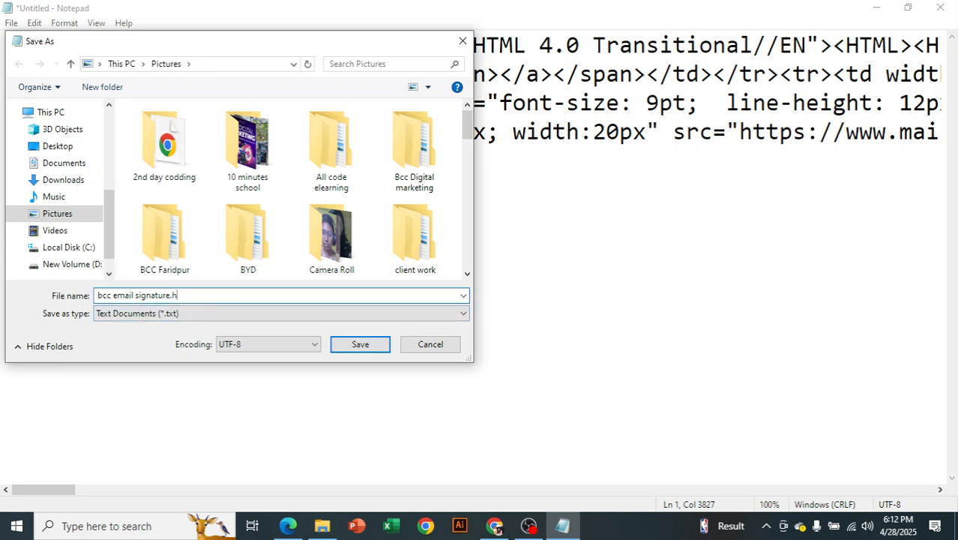
text(tml)
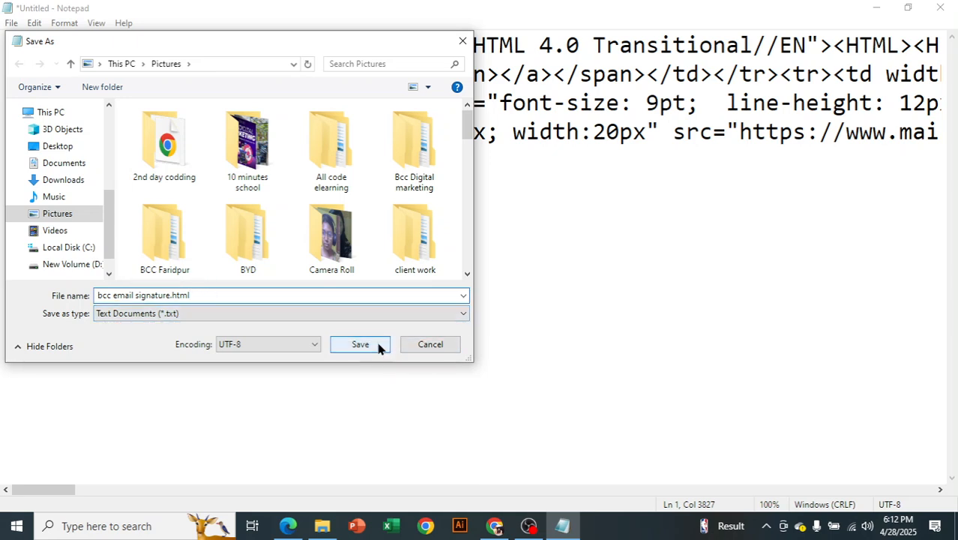
click(360, 314)
click(335, 339)
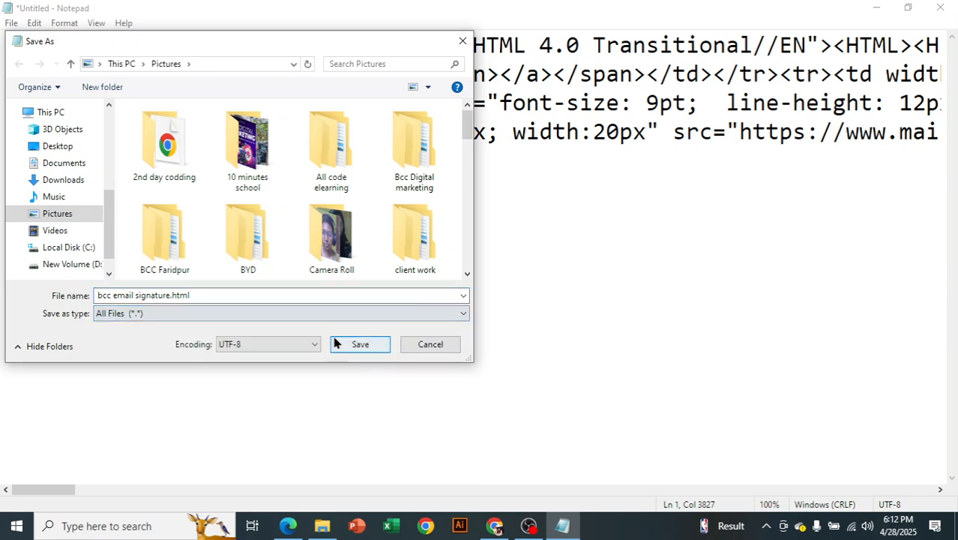
click(350, 345)
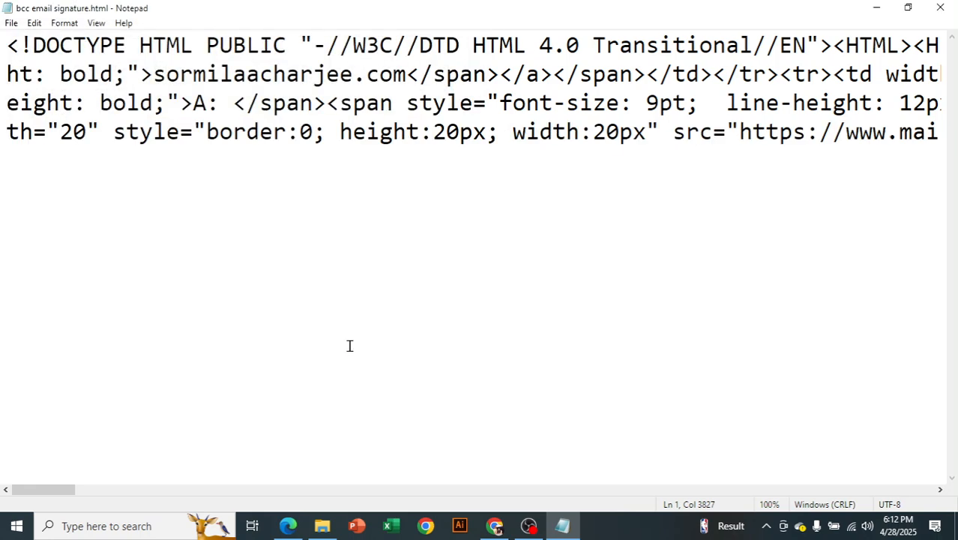
Step: In File Explorer, refresh the Pictures folder and select bcc email signature.html
click(322, 525)
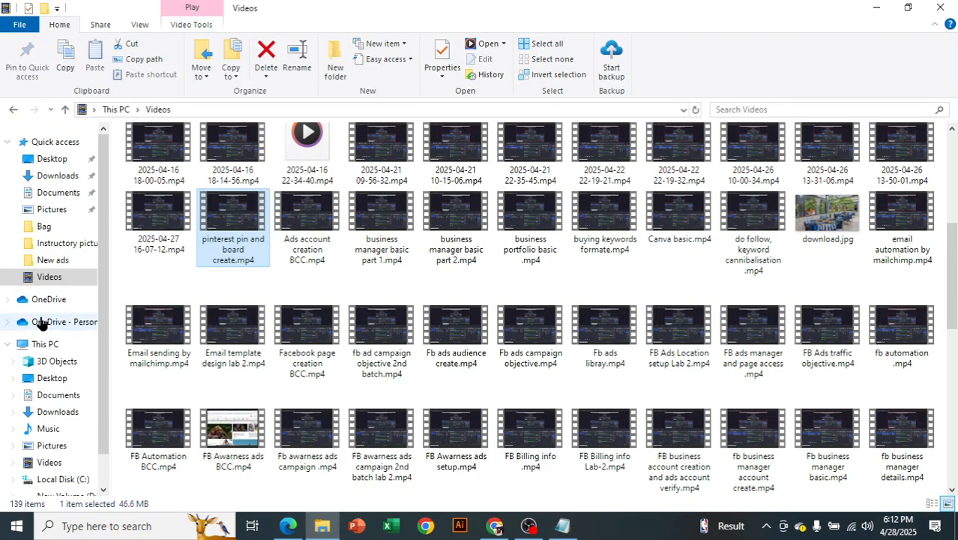
click(49, 212)
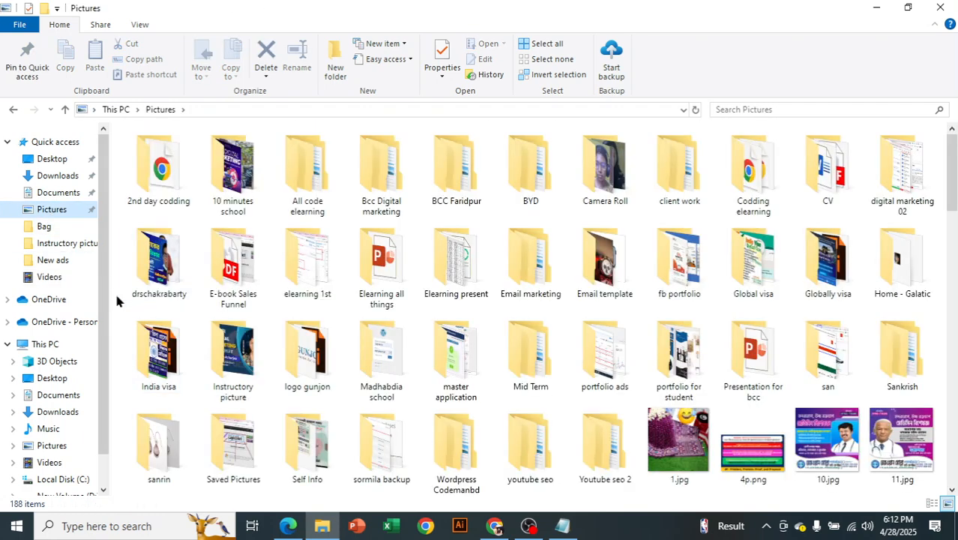
right_click(115, 290)
click(153, 120)
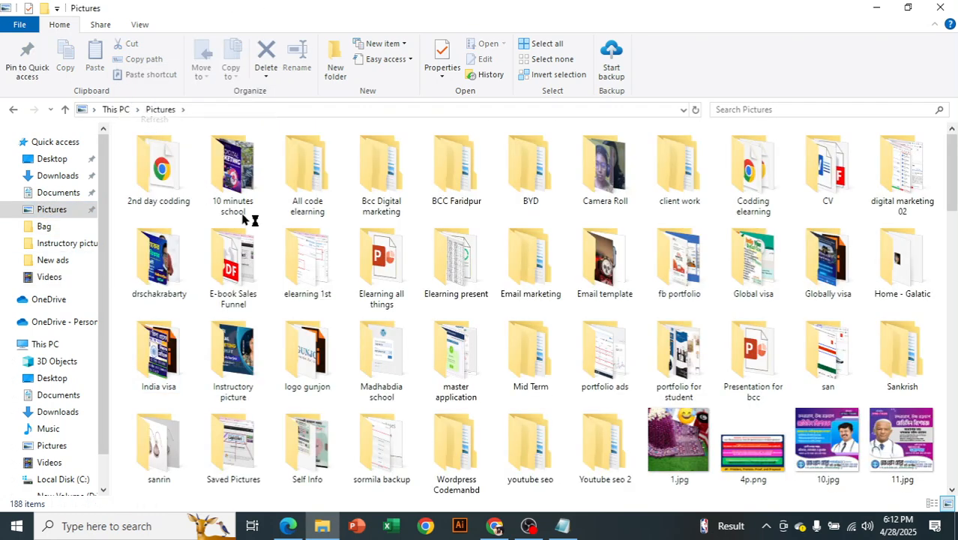
scroll(564, 298, down, 15)
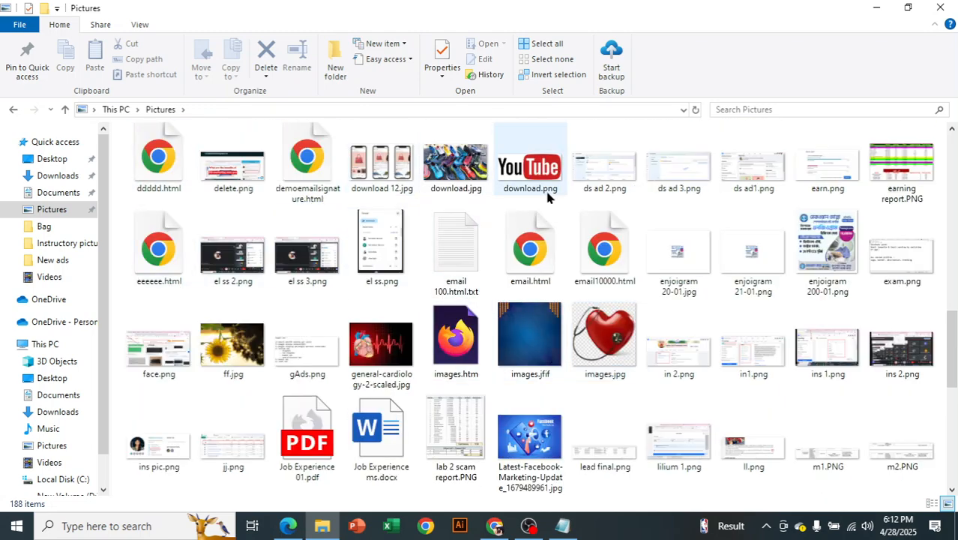
scroll(300, 330, down, 3)
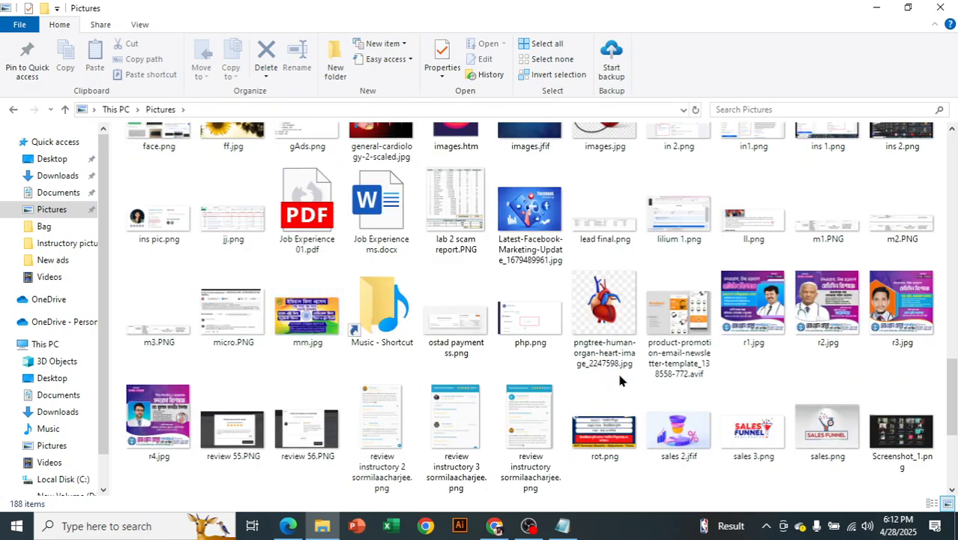
scroll(611, 369, down, 4)
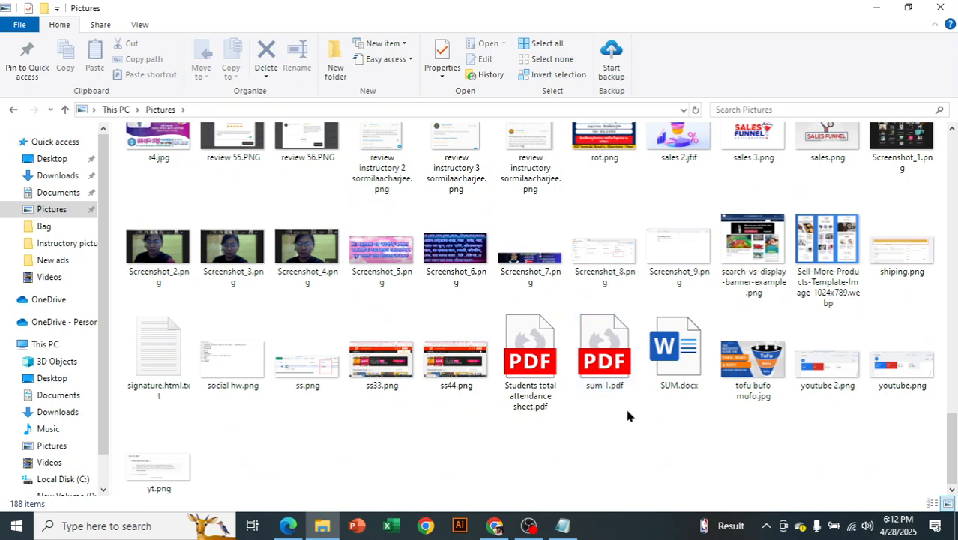
scroll(624, 425, up, 3)
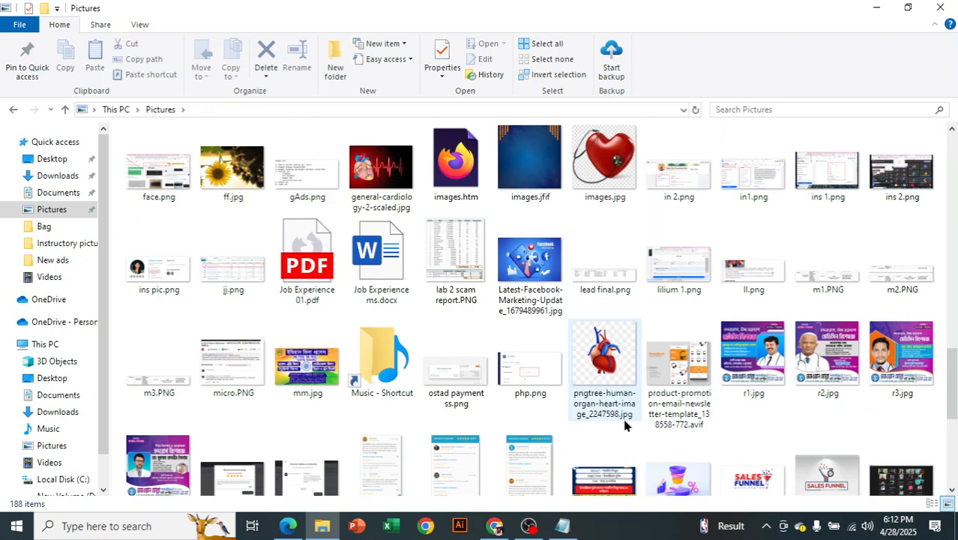
scroll(625, 425, up, 2)
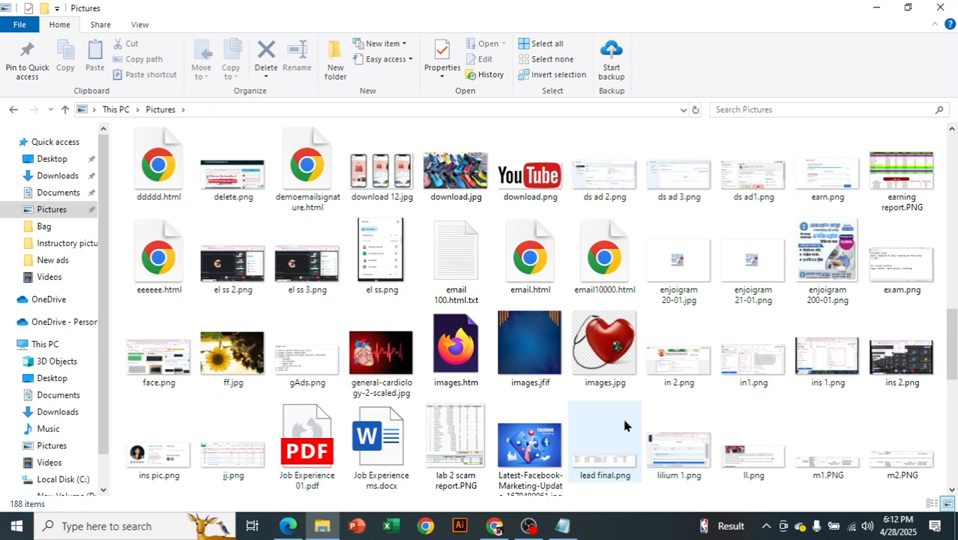
scroll(624, 425, up, 4)
scroll(625, 425, down, 2)
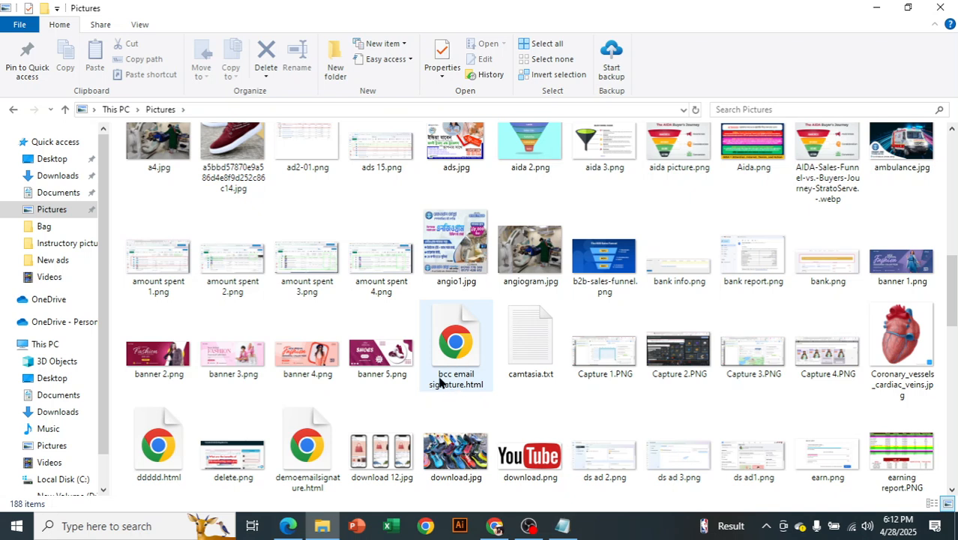
click(450, 330)
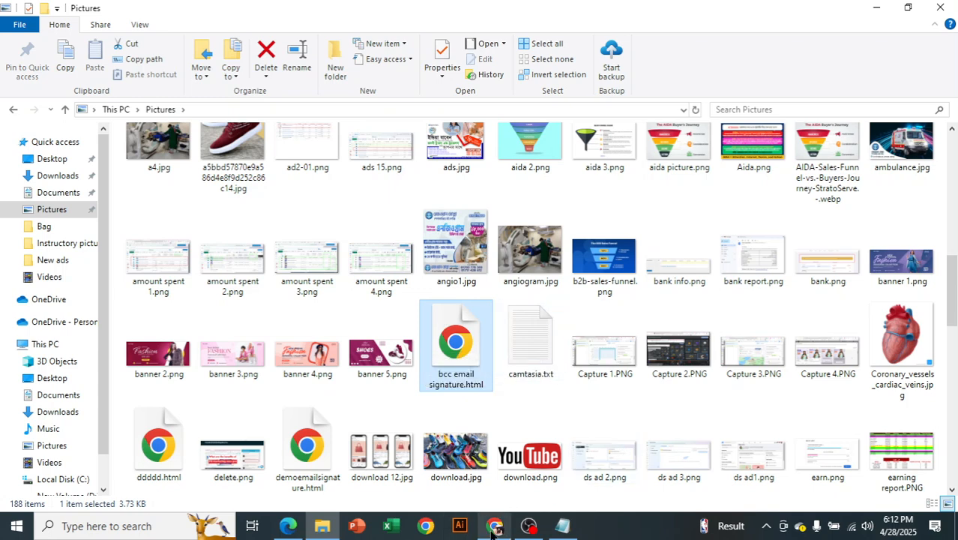
Step: Back on the generator page, pick Gmail as the platform and review its setup instructions
mouse_move(495, 525)
click(481, 460)
scroll(253, 233, up, 4)
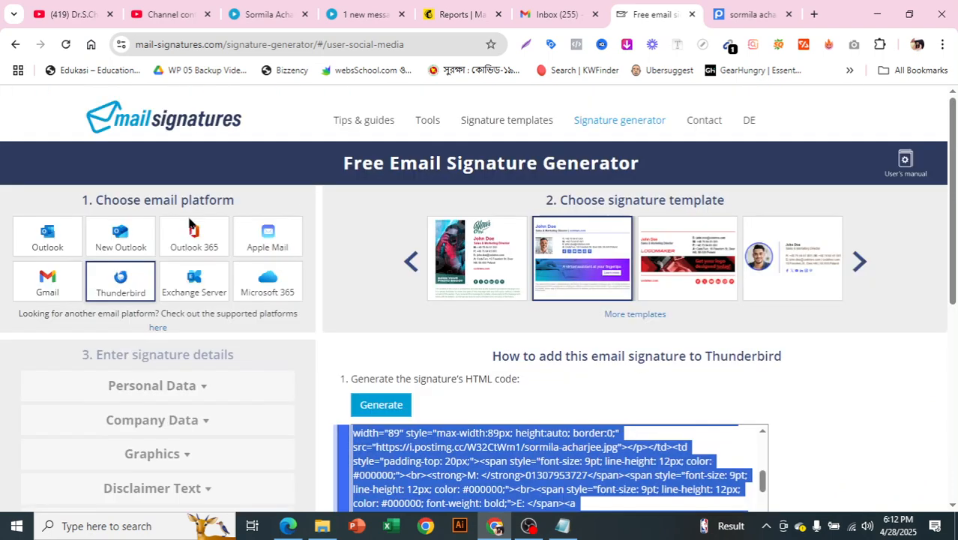
click(47, 278)
scroll(510, 350, down, 2)
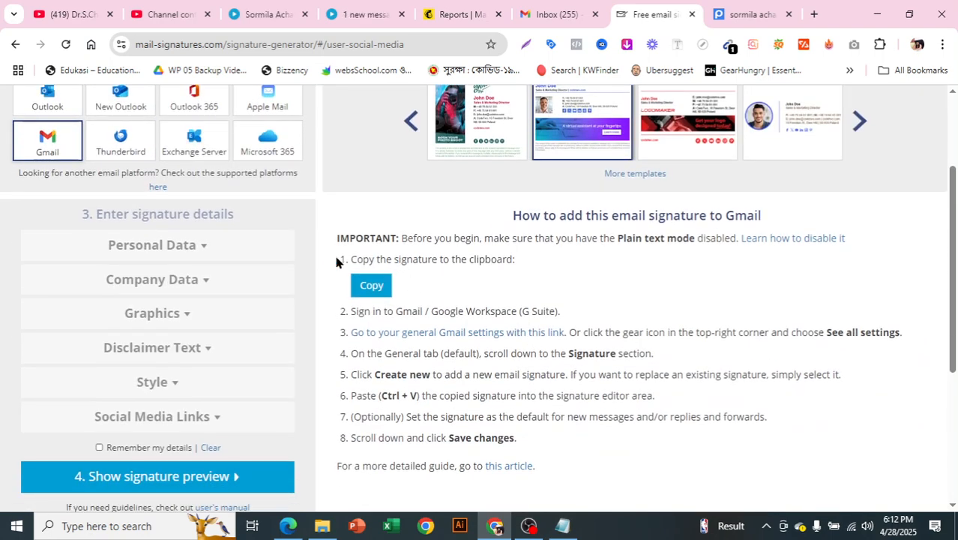
drag(345, 270, 587, 462)
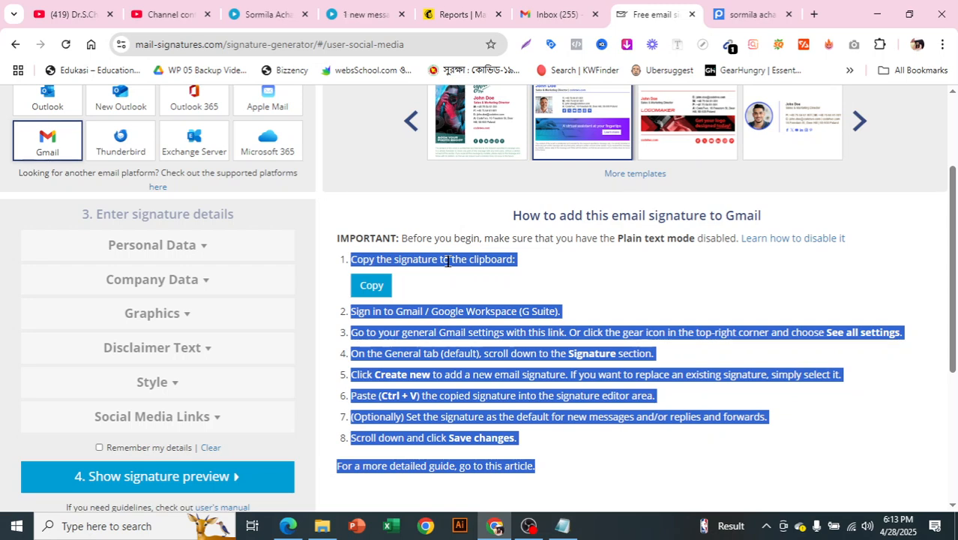
scroll(718, 343, down, 1)
click(718, 343)
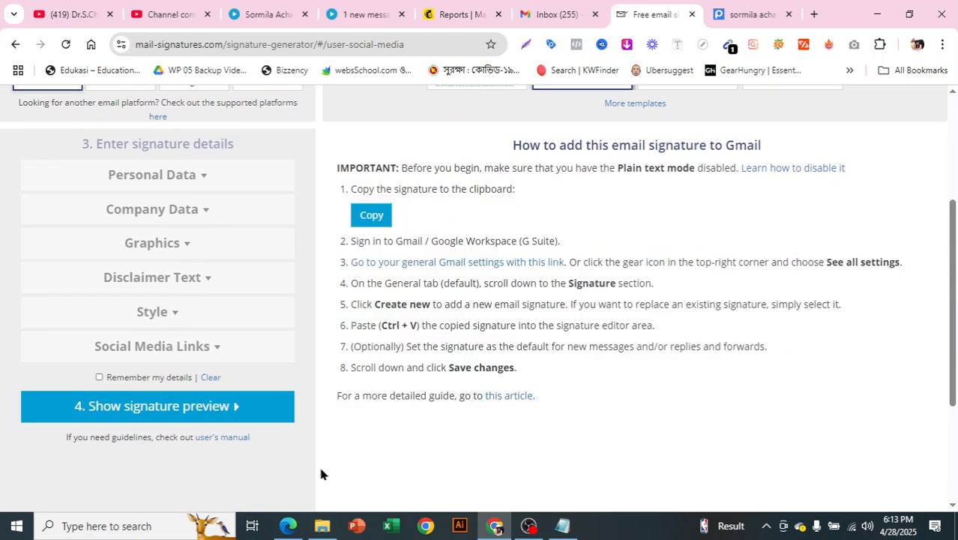
mouse_move(314, 532)
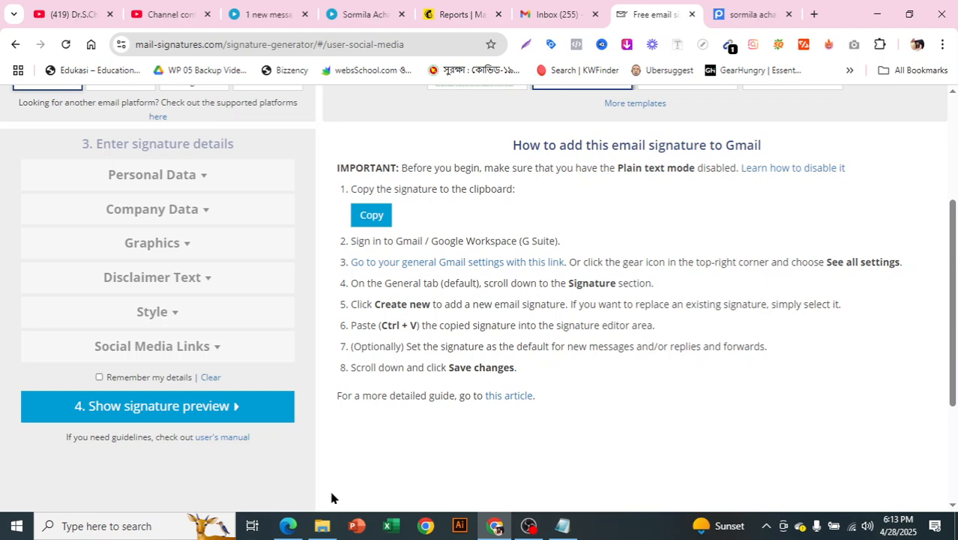
Step: Open bcc email signature.html in Chrome, copy the rendered signature, and return to the Gmail inbox
click(321, 526)
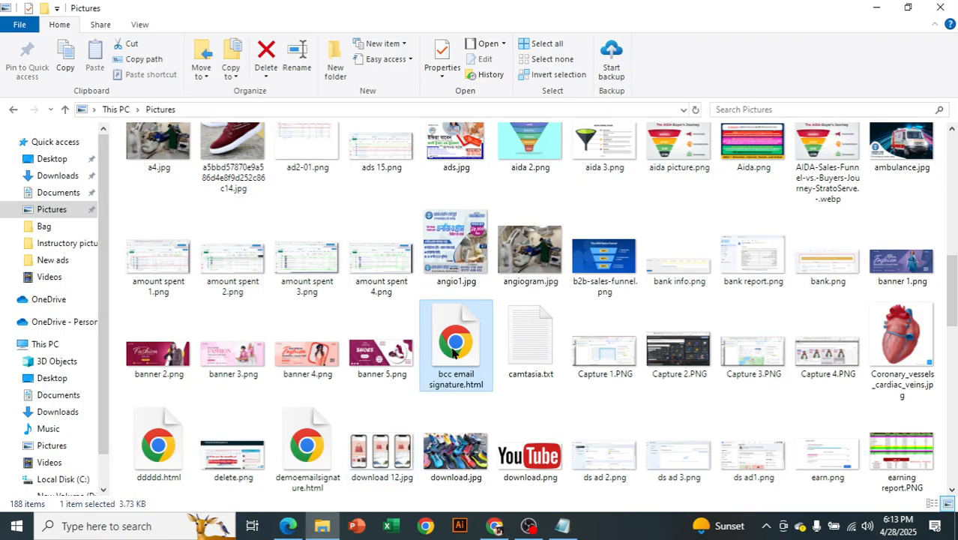
double_click(453, 352)
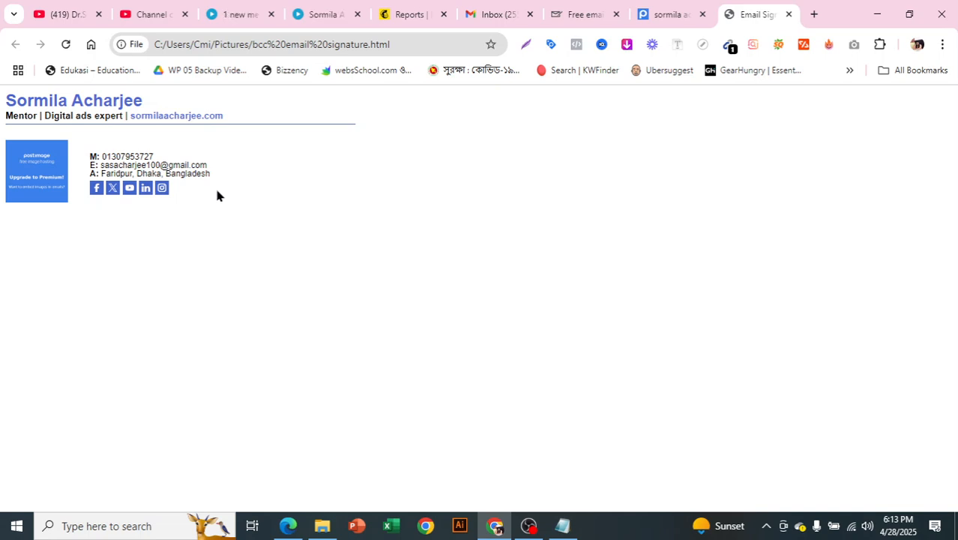
drag(212, 204, 90, 105)
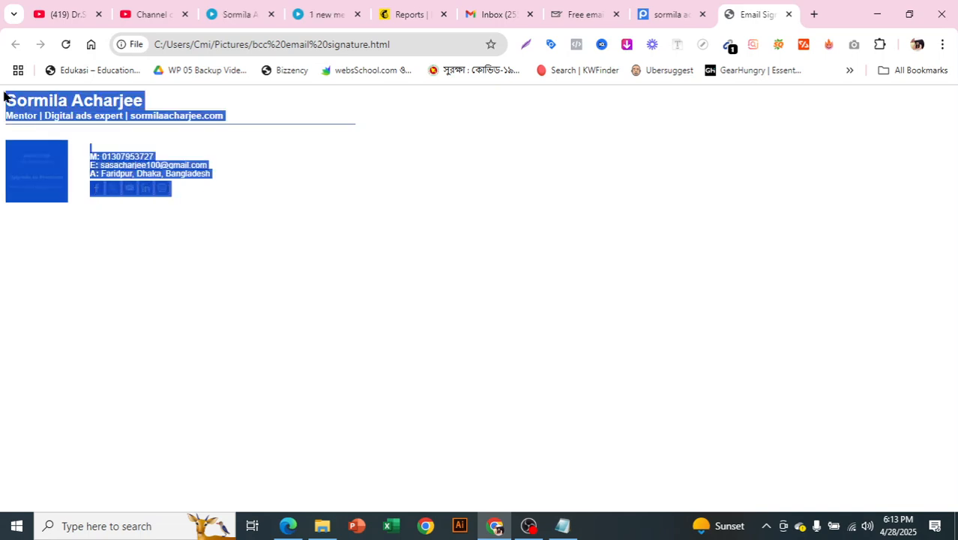
right_click(90, 108)
click(120, 121)
click(474, 8)
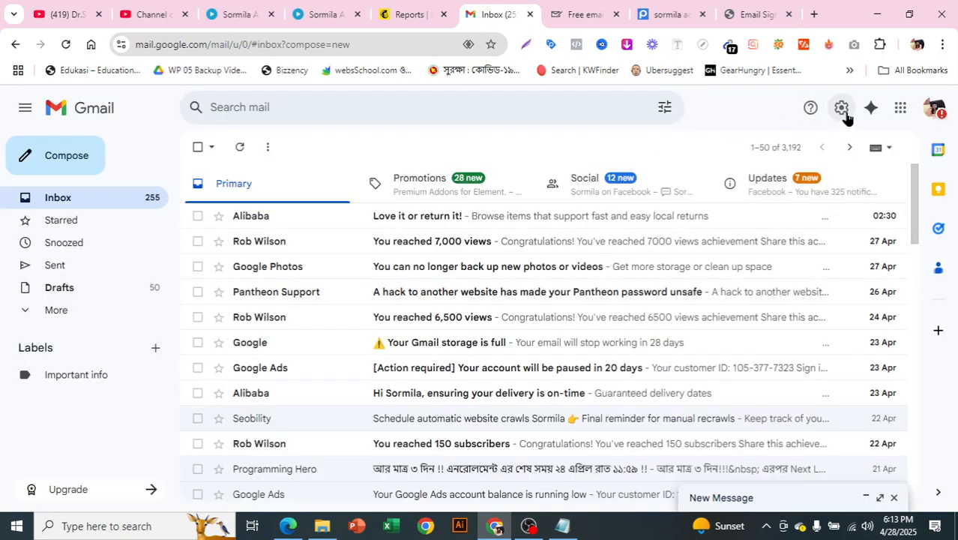
Step: Open Gmail's full settings and scroll down to the Signature section
click(841, 108)
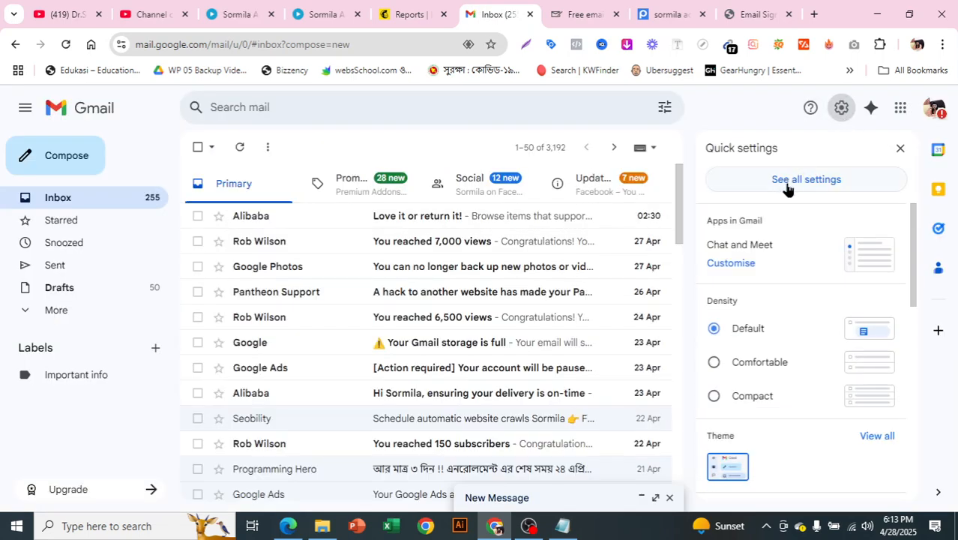
click(787, 188)
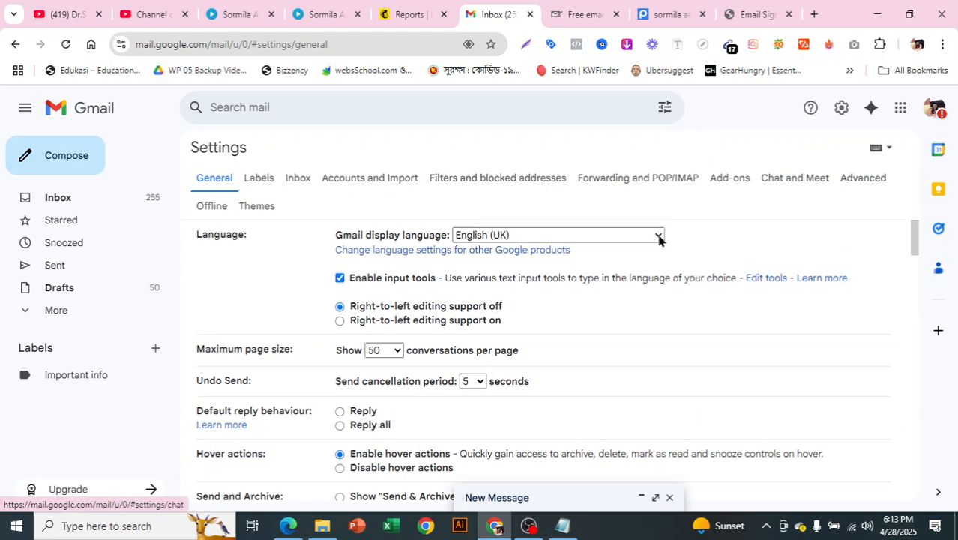
scroll(602, 305, down, 1)
scroll(602, 306, down, 20)
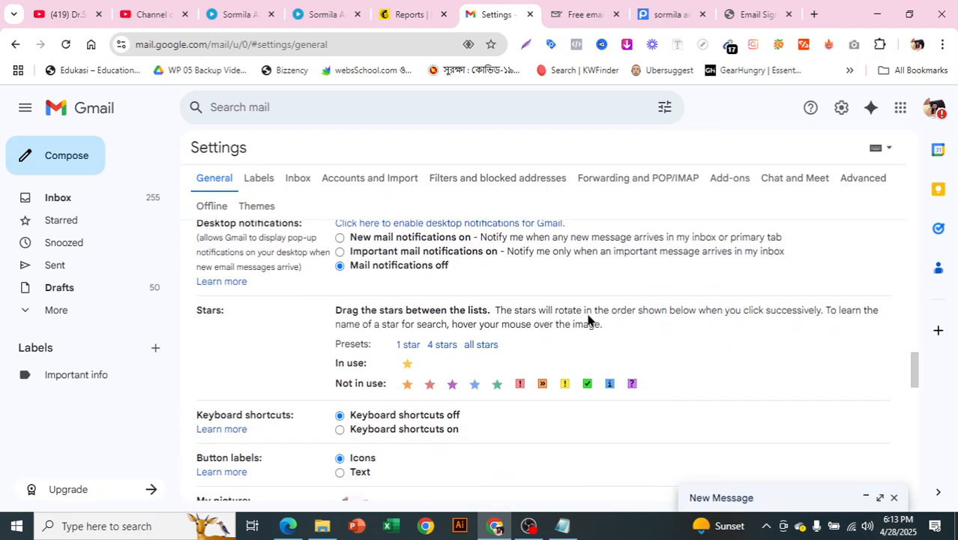
scroll(588, 319, down, 2)
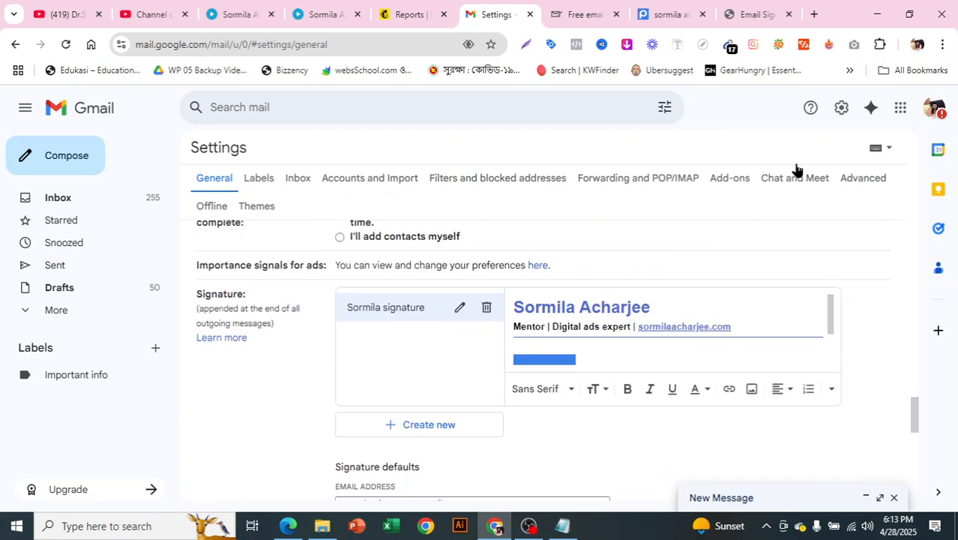
Step: Compare the Gmail signature with the rendered bcc email signature.html page
click(752, 10)
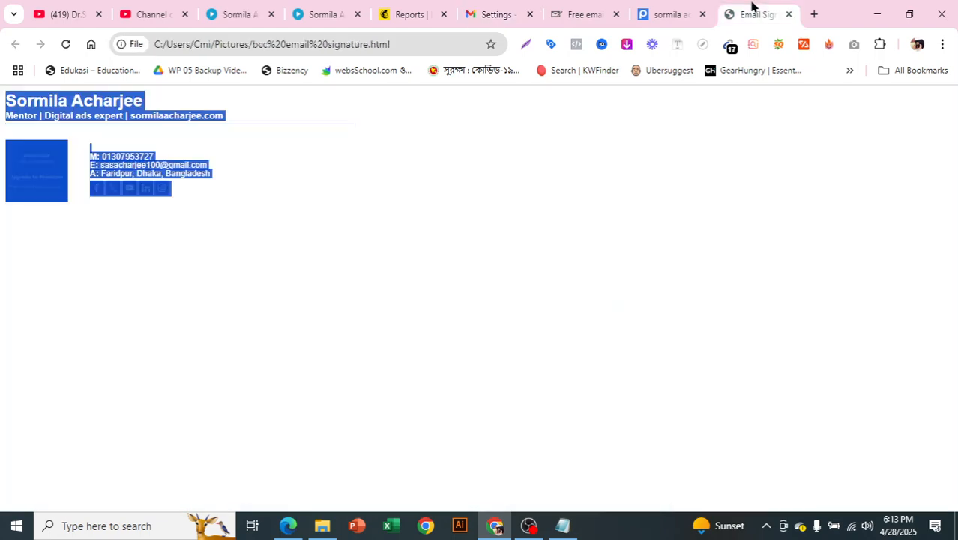
click(511, 9)
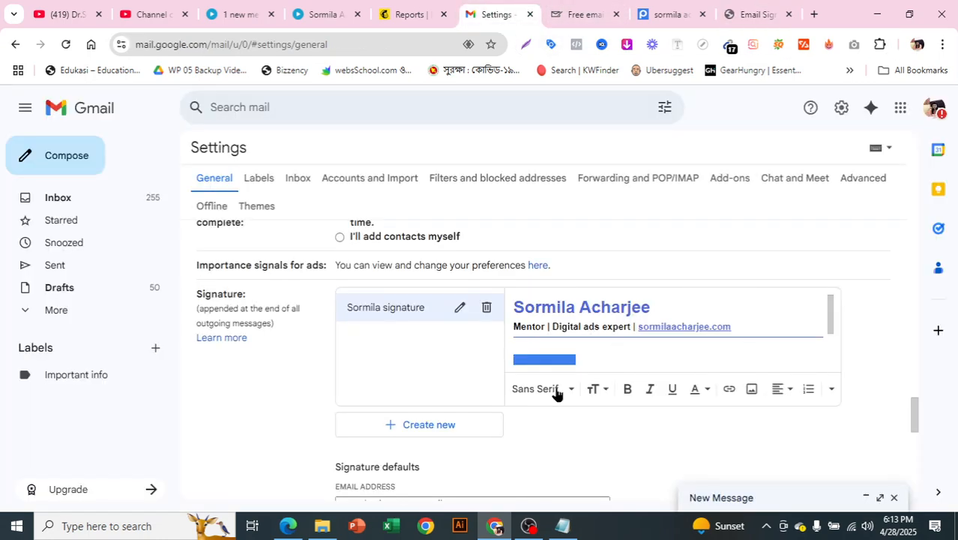
scroll(584, 357, down, 10)
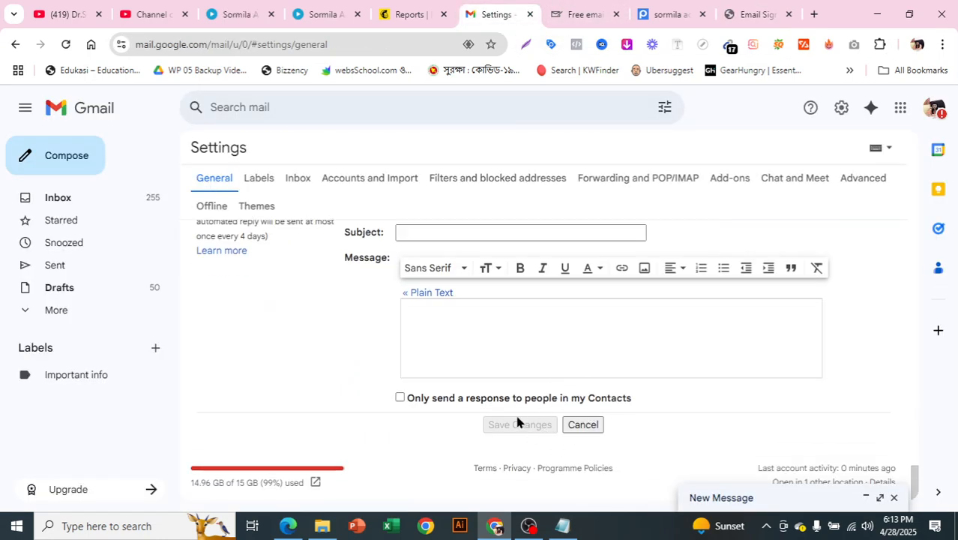
click(772, 11)
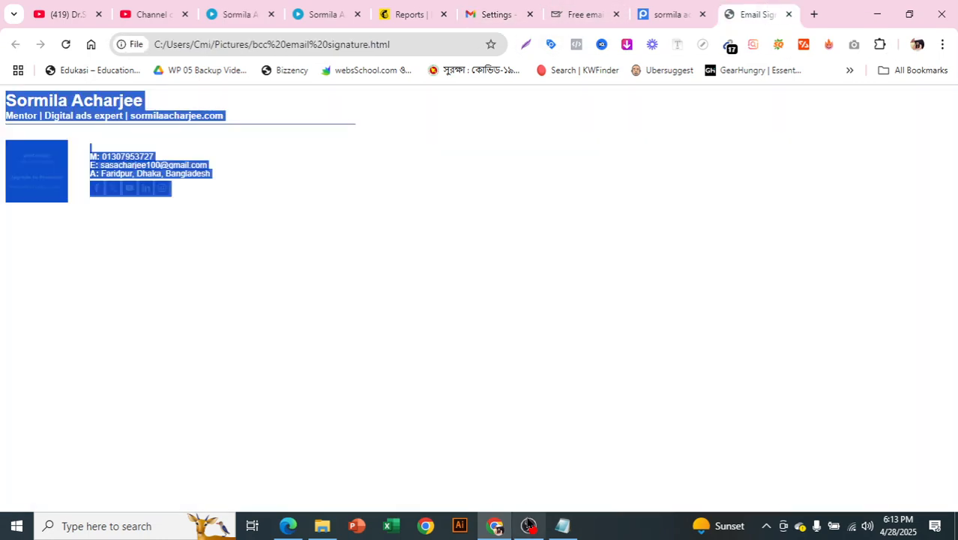